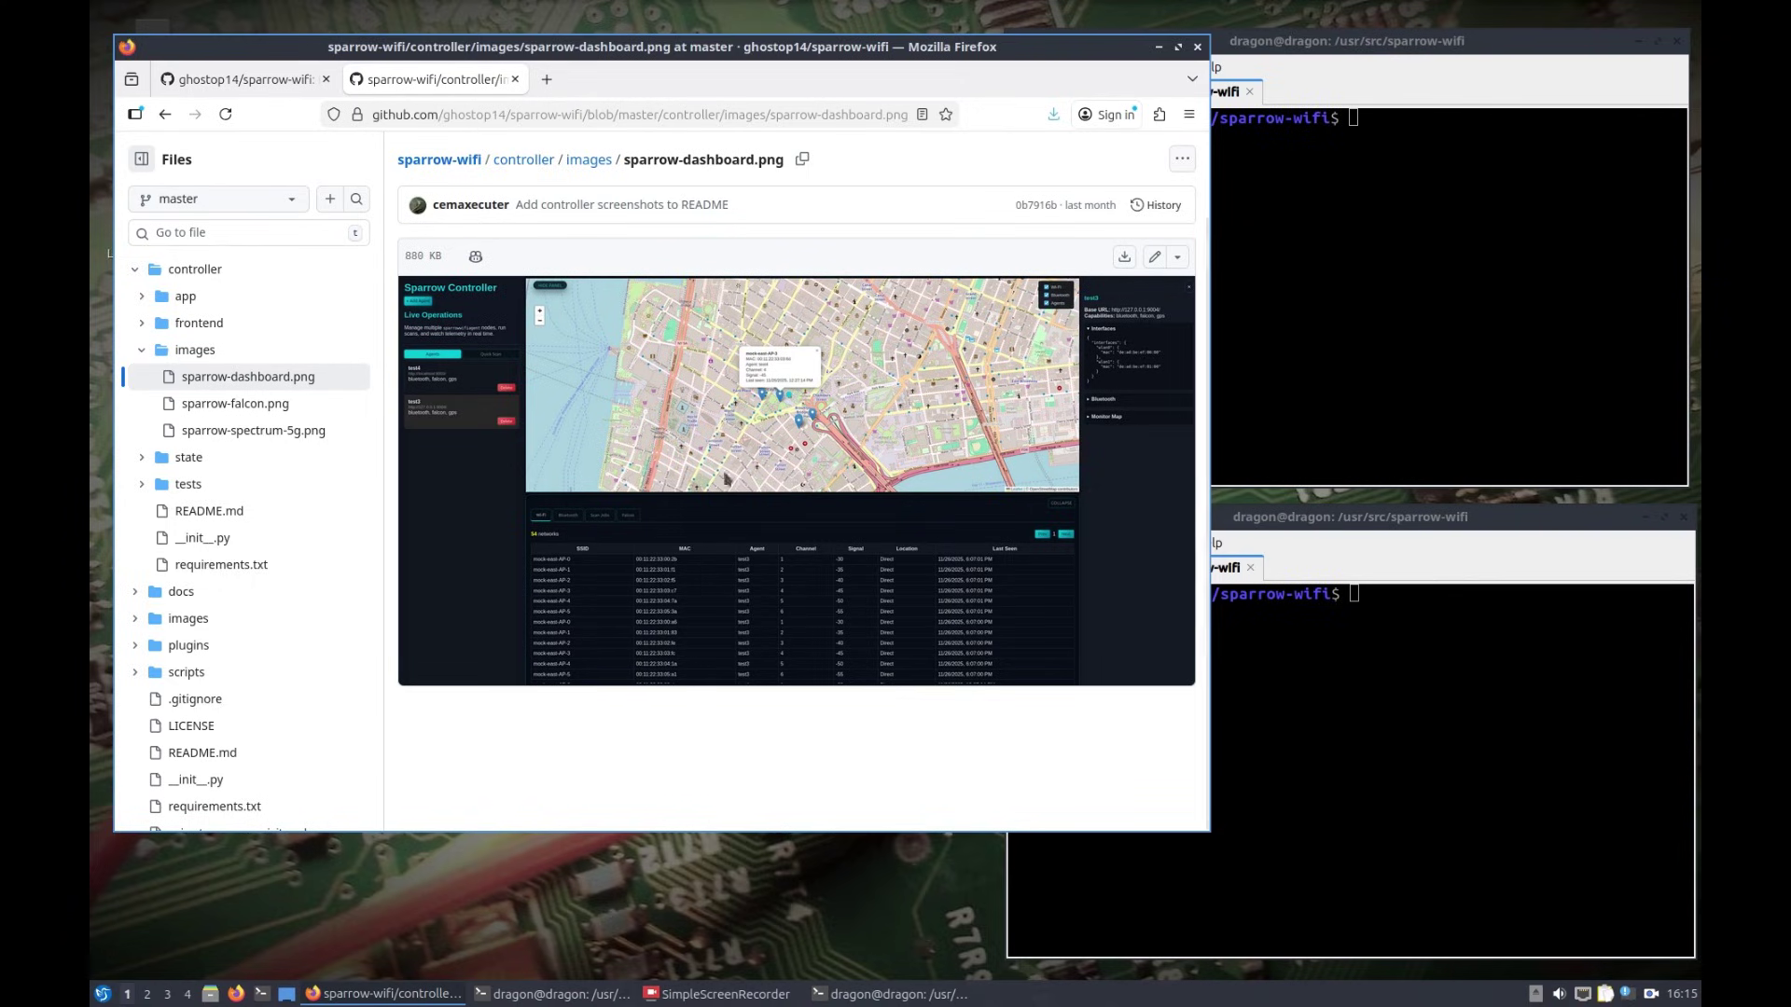
Step: Switch Firefox to the ghostop14/sparrow-wifi repository tab showing its file list
left_click(252, 80)
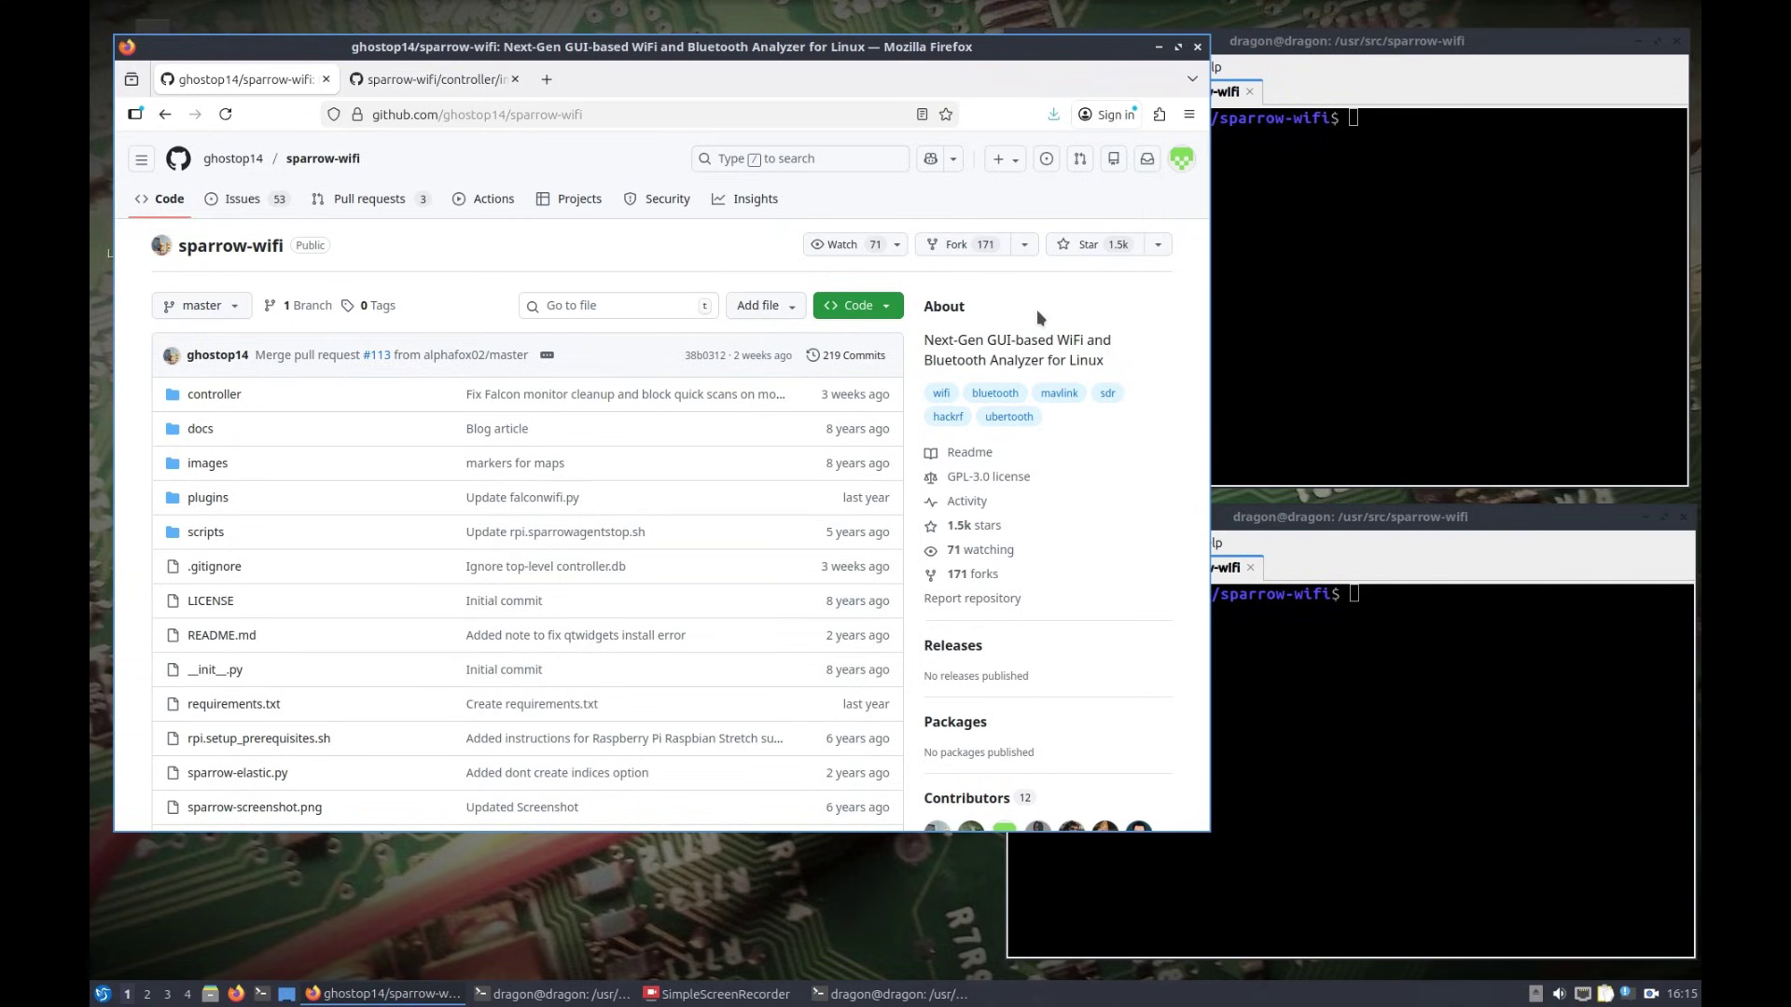
Step: Skim down to the sparrow-wifi README and back to the top, then raise the sparrow-wifi terminal
scroll(571, 378, "down", 15)
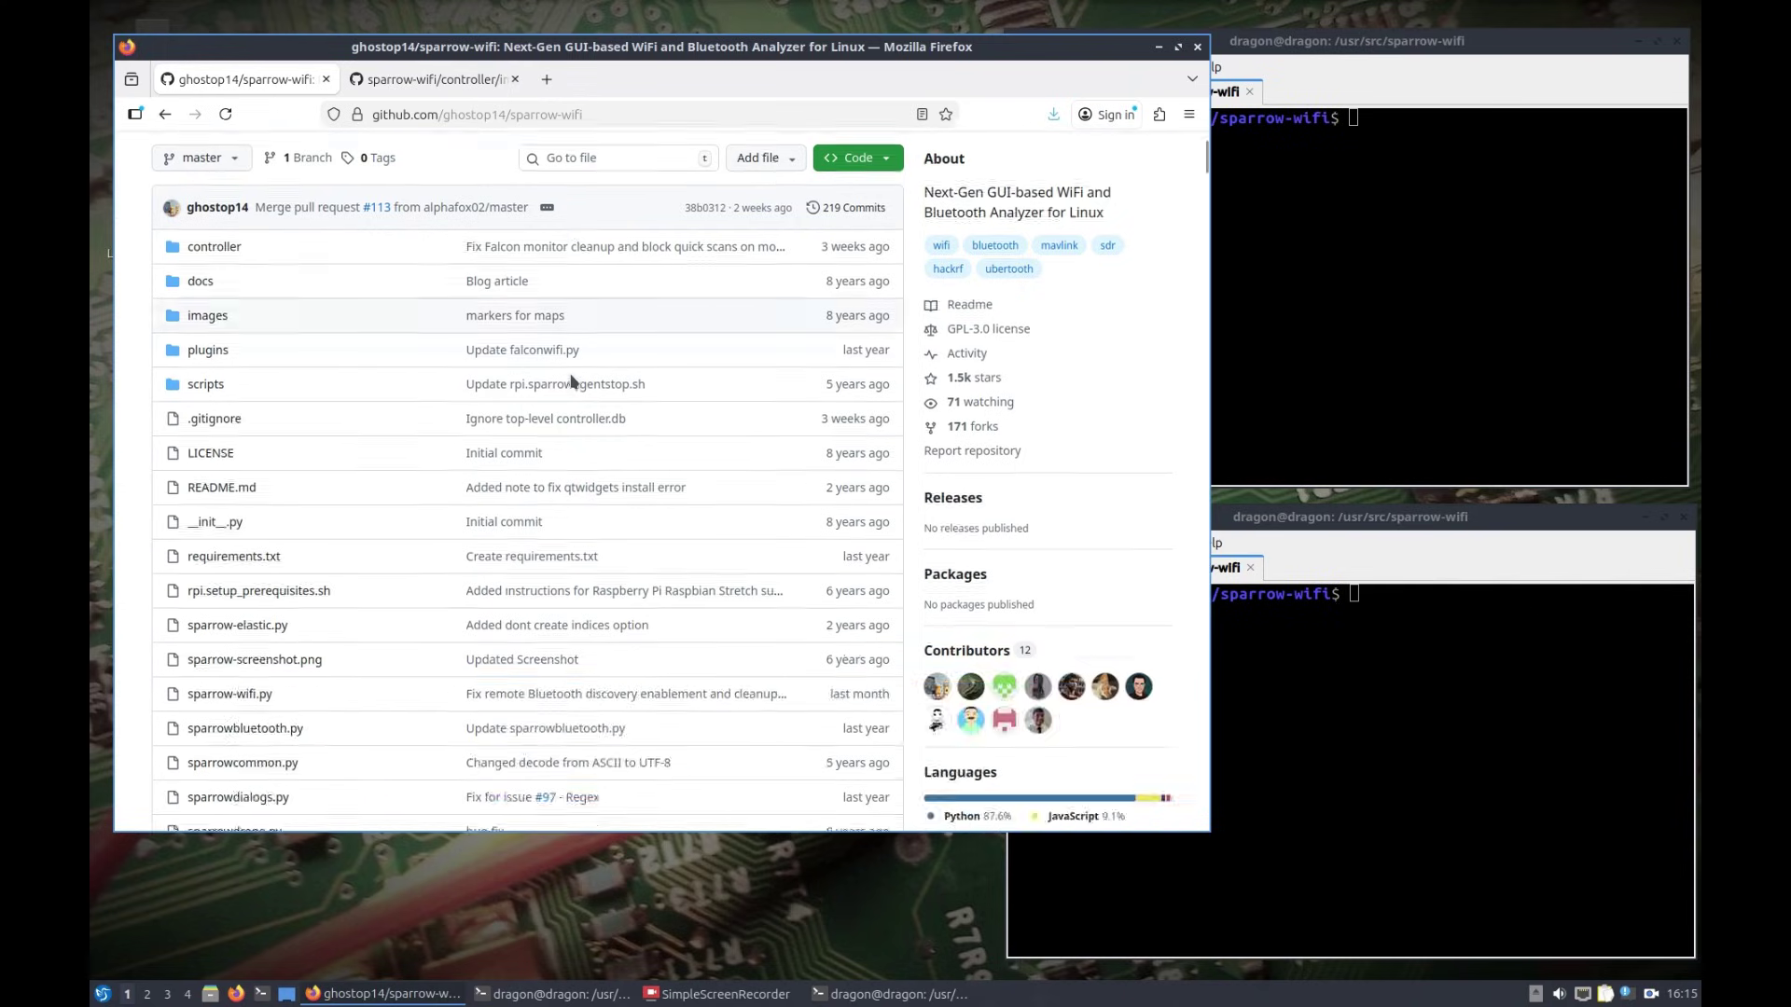
scroll(571, 375, "up", 12)
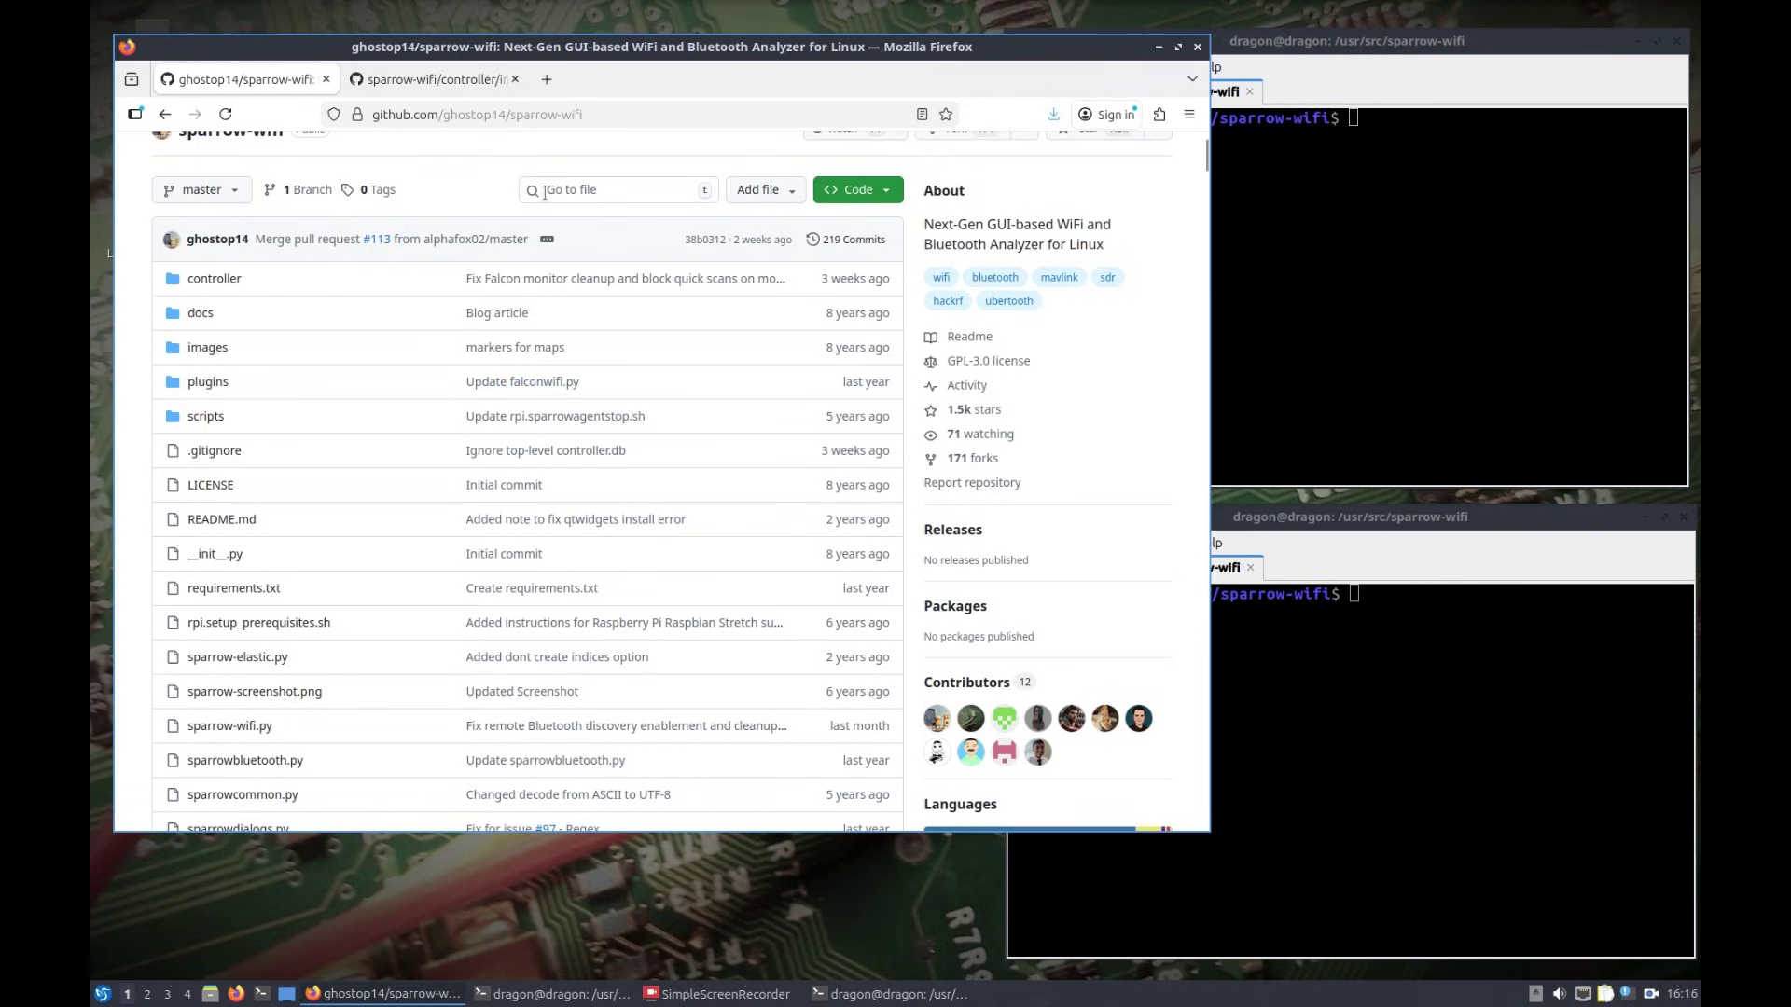
scroll(544, 192, "up", 3)
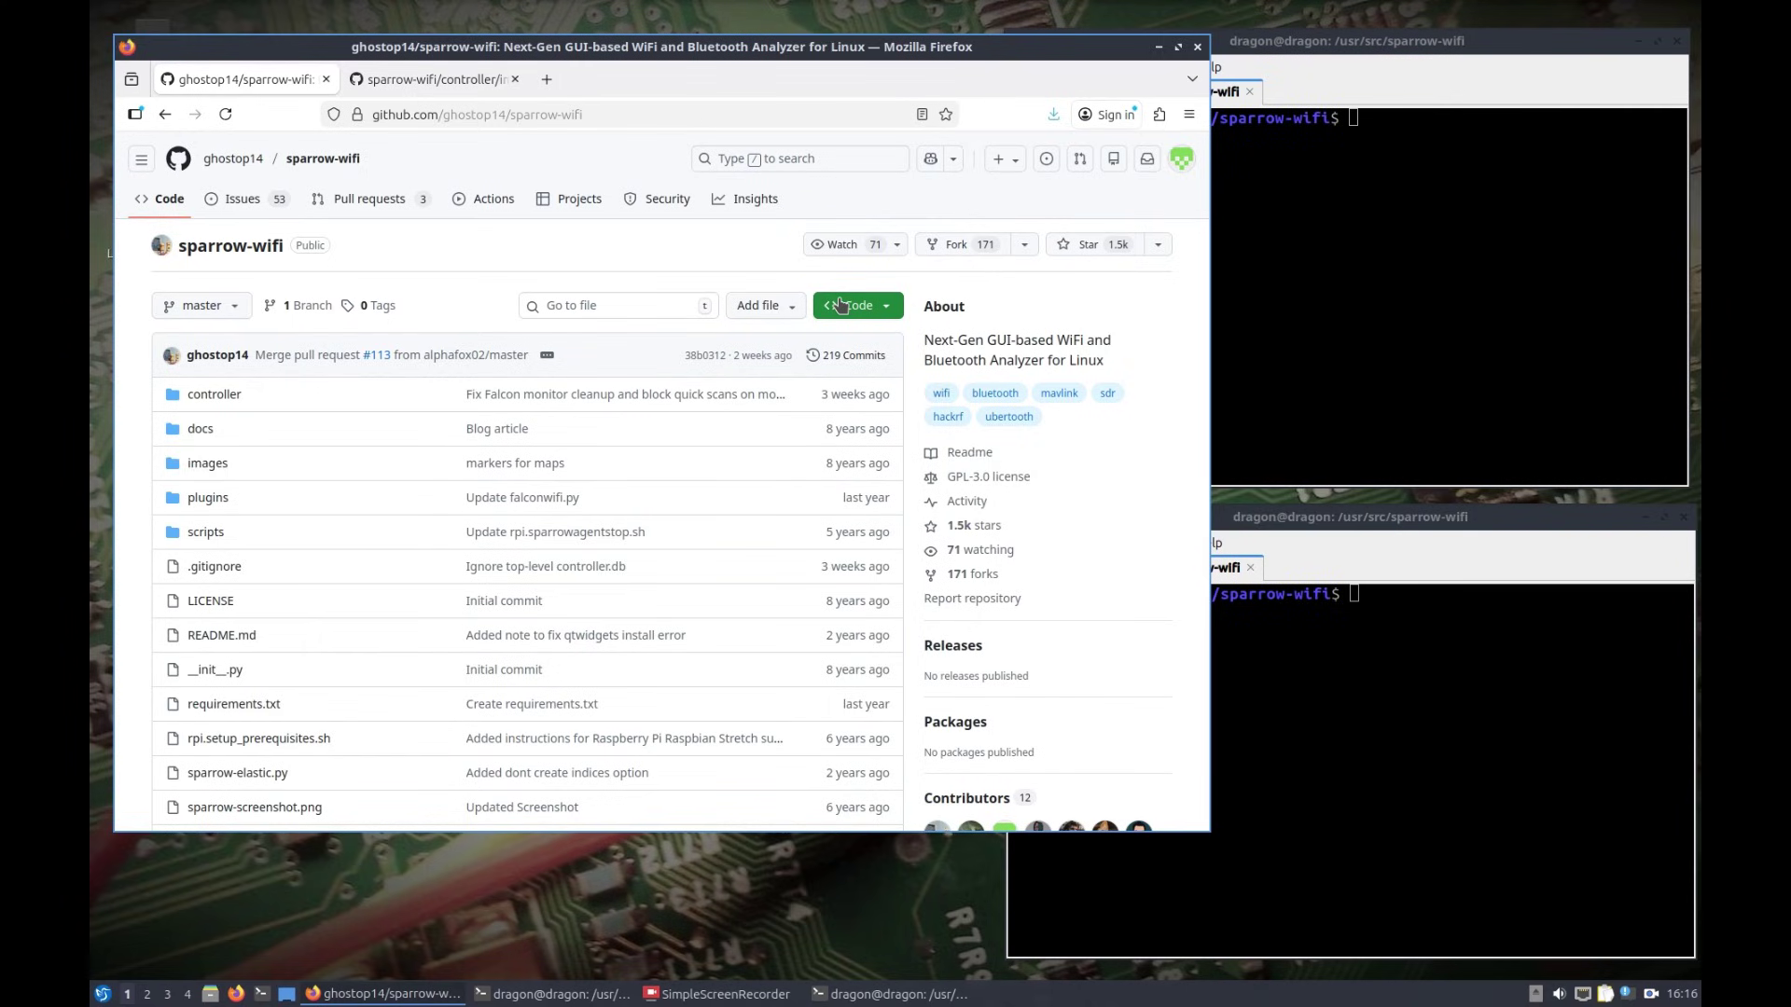
left_click(1279, 235)
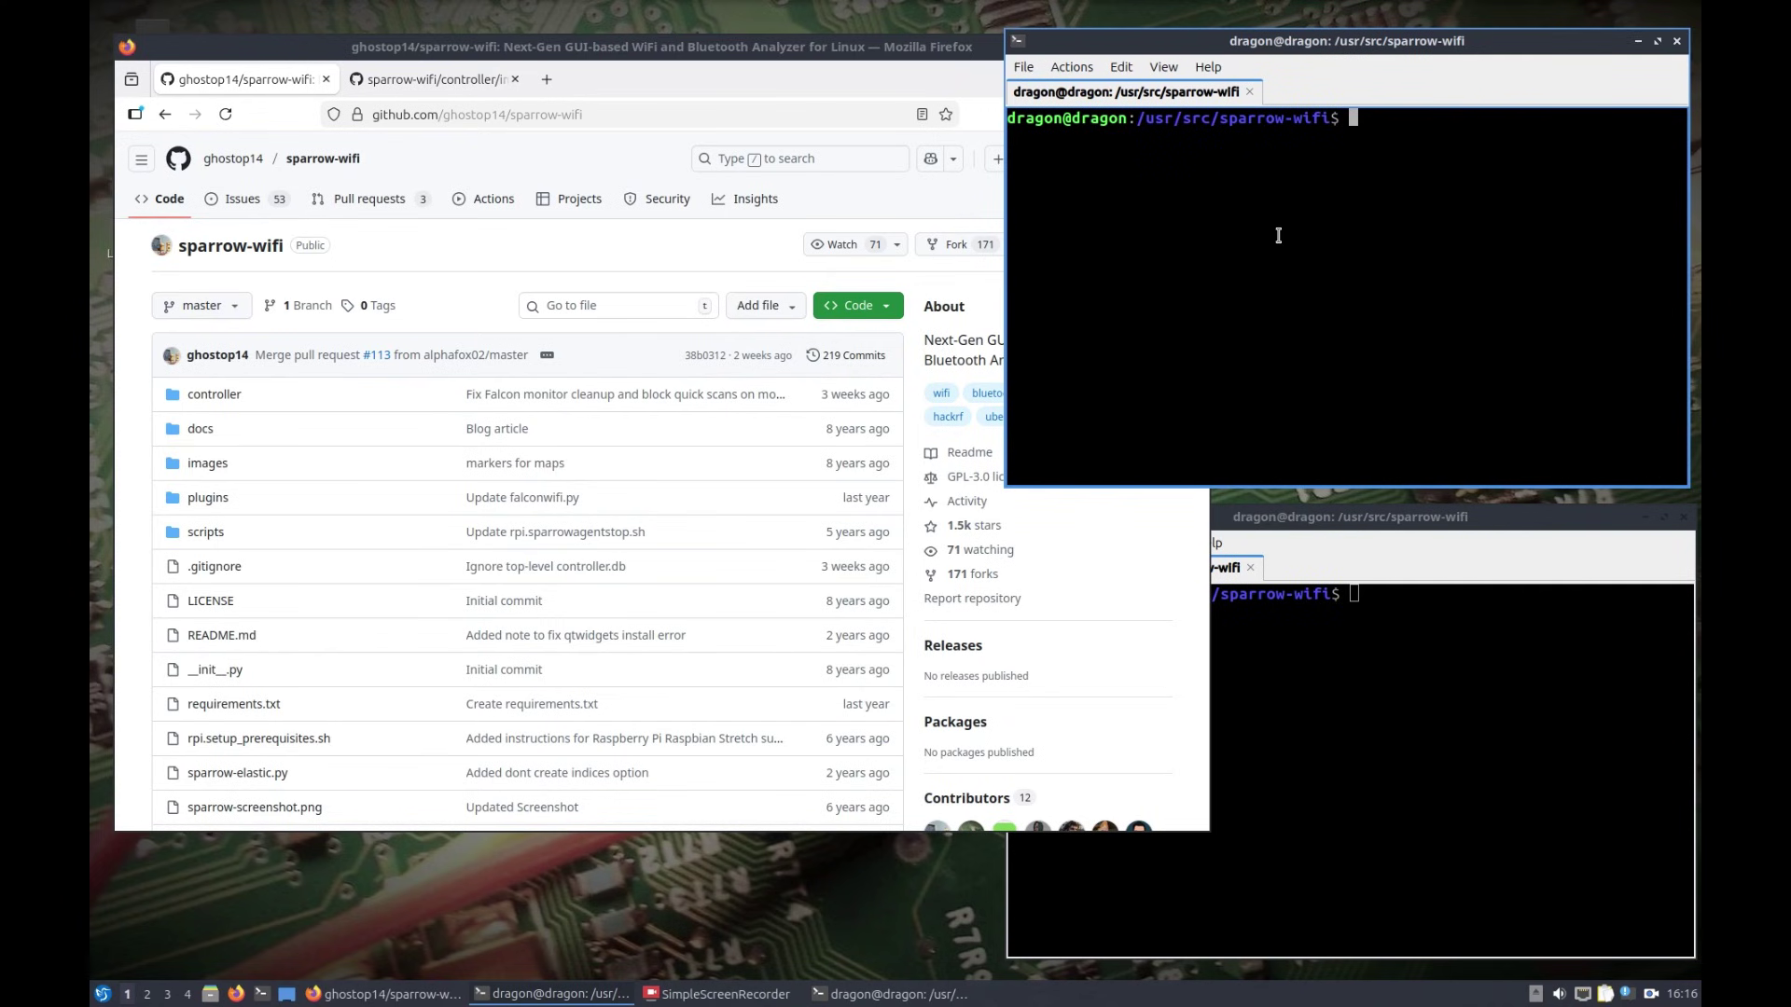
Step: List the sparrow-wifi folder and switch to a root shell with sudo su
type("ls")
key("Return")
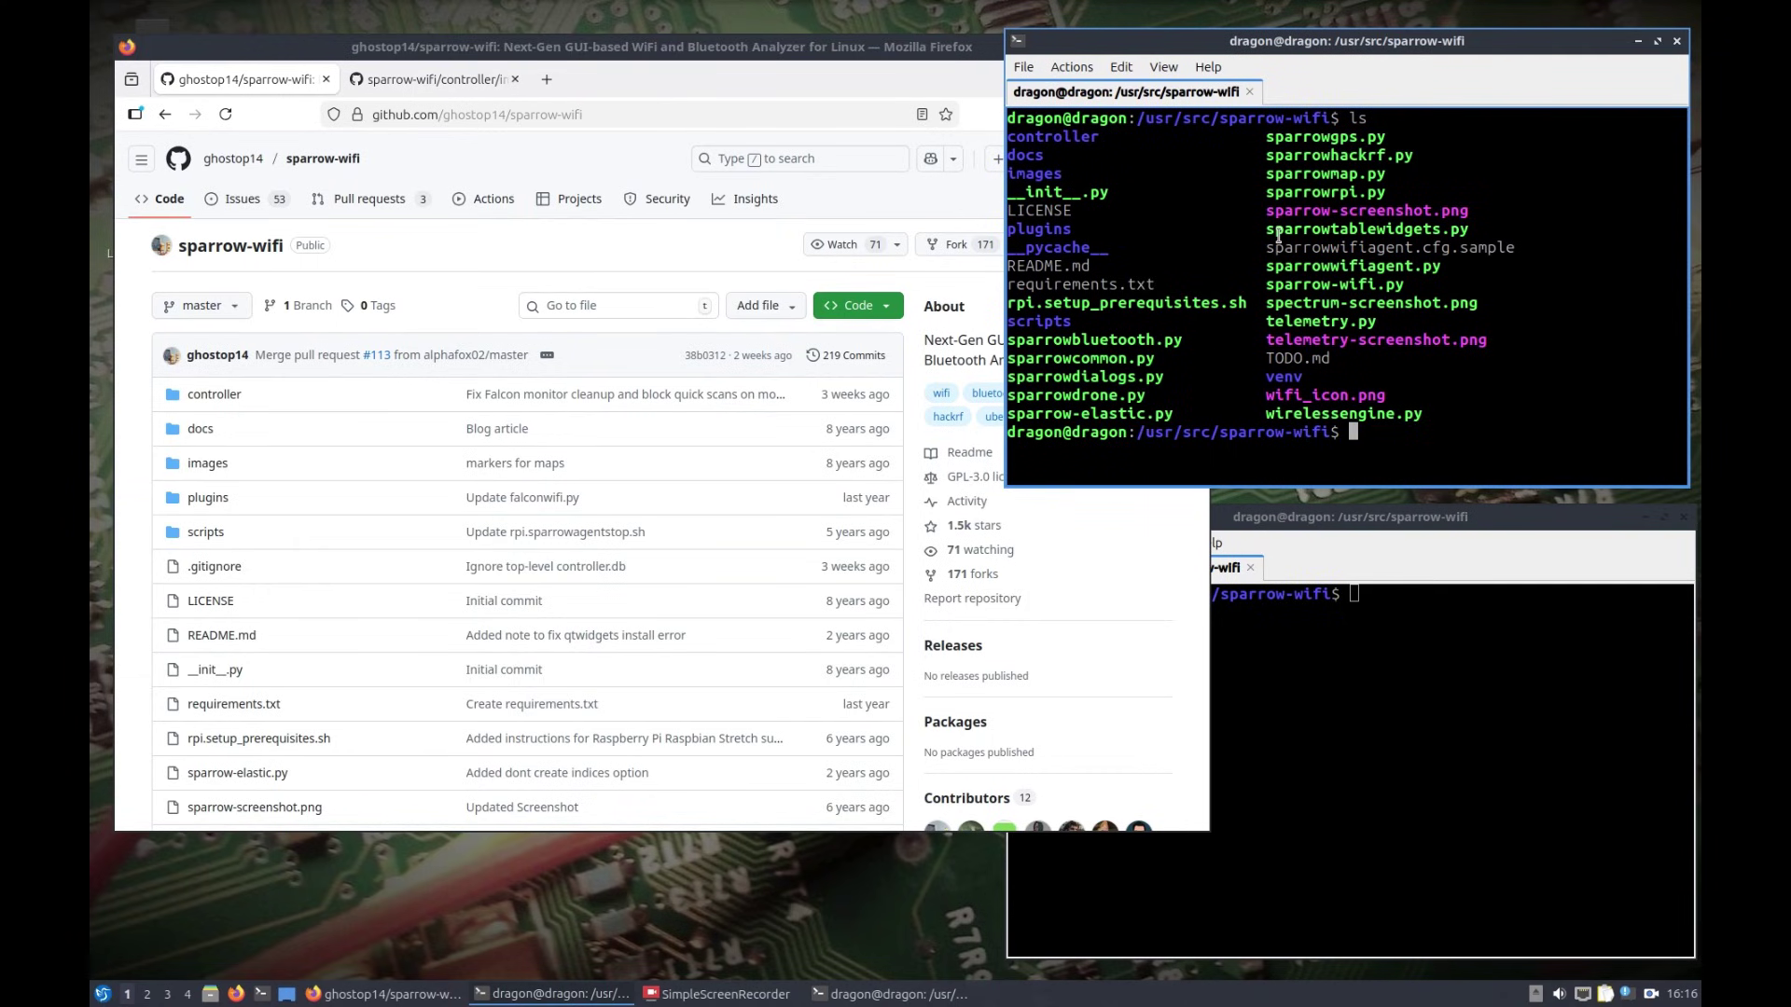
type("sudo su")
key("Return")
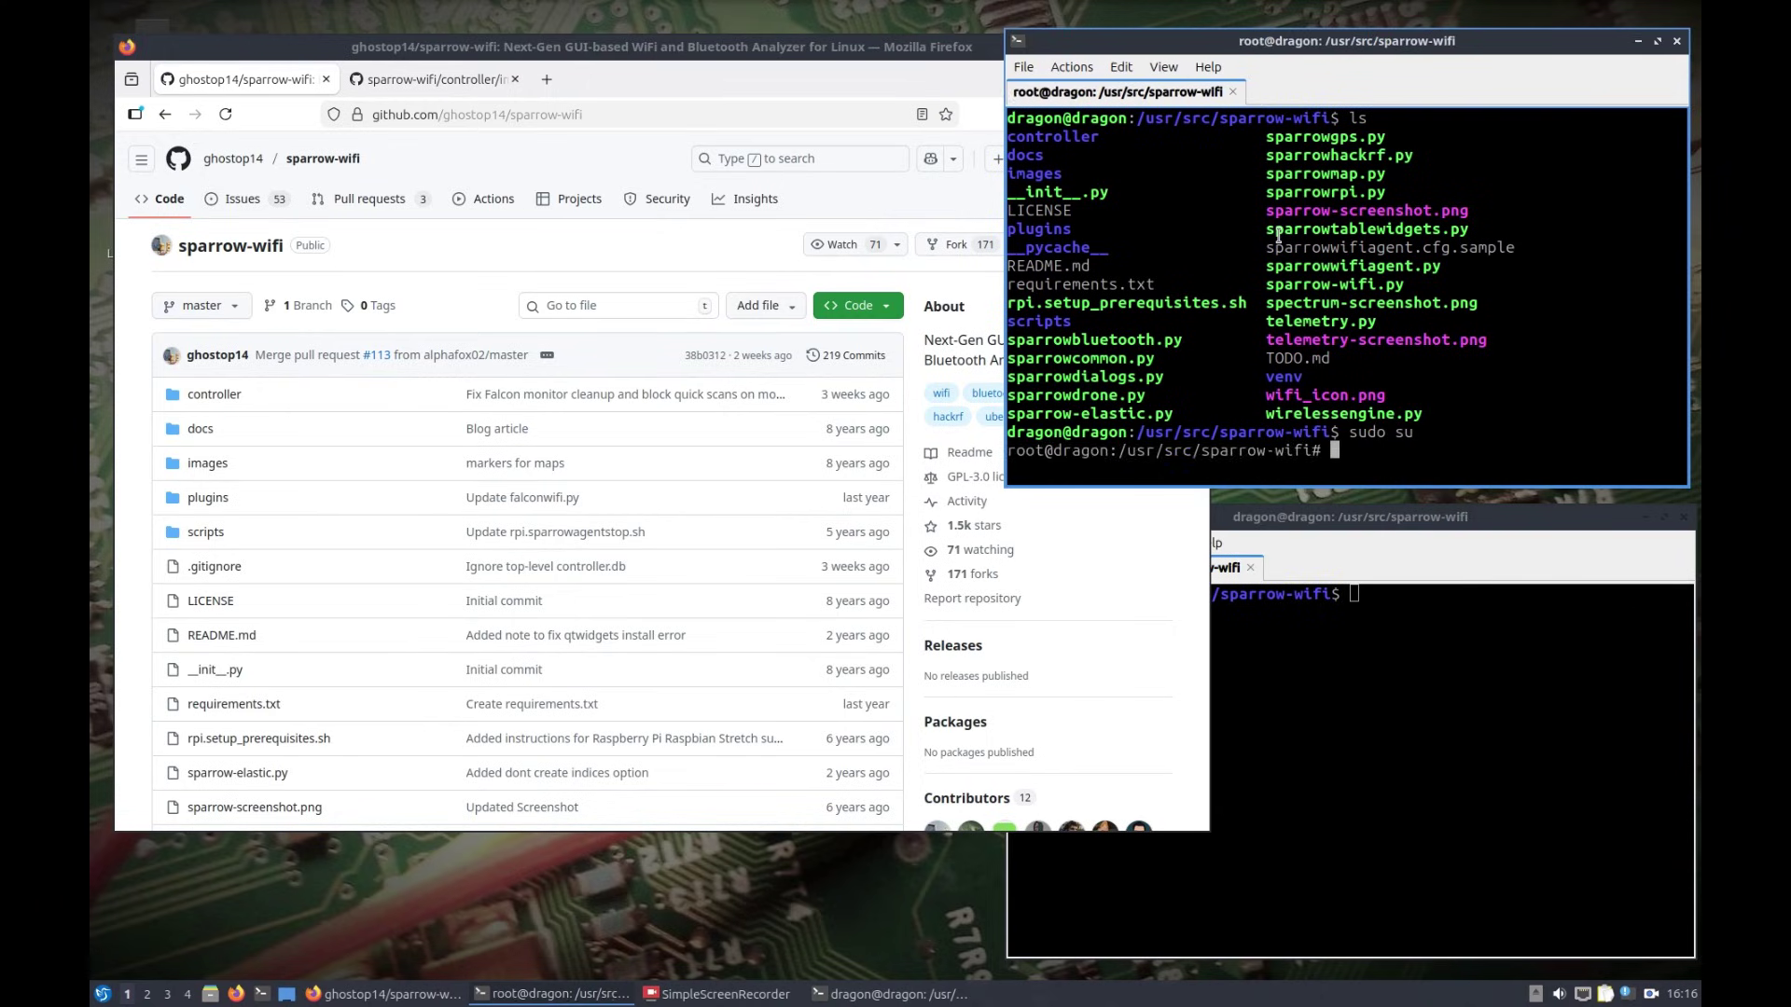
Step: Cancel python3 -m venv venv and activate the existing venv with source venv/bin/activate
type("python3 -m venv venv")
key("ctrl+c")
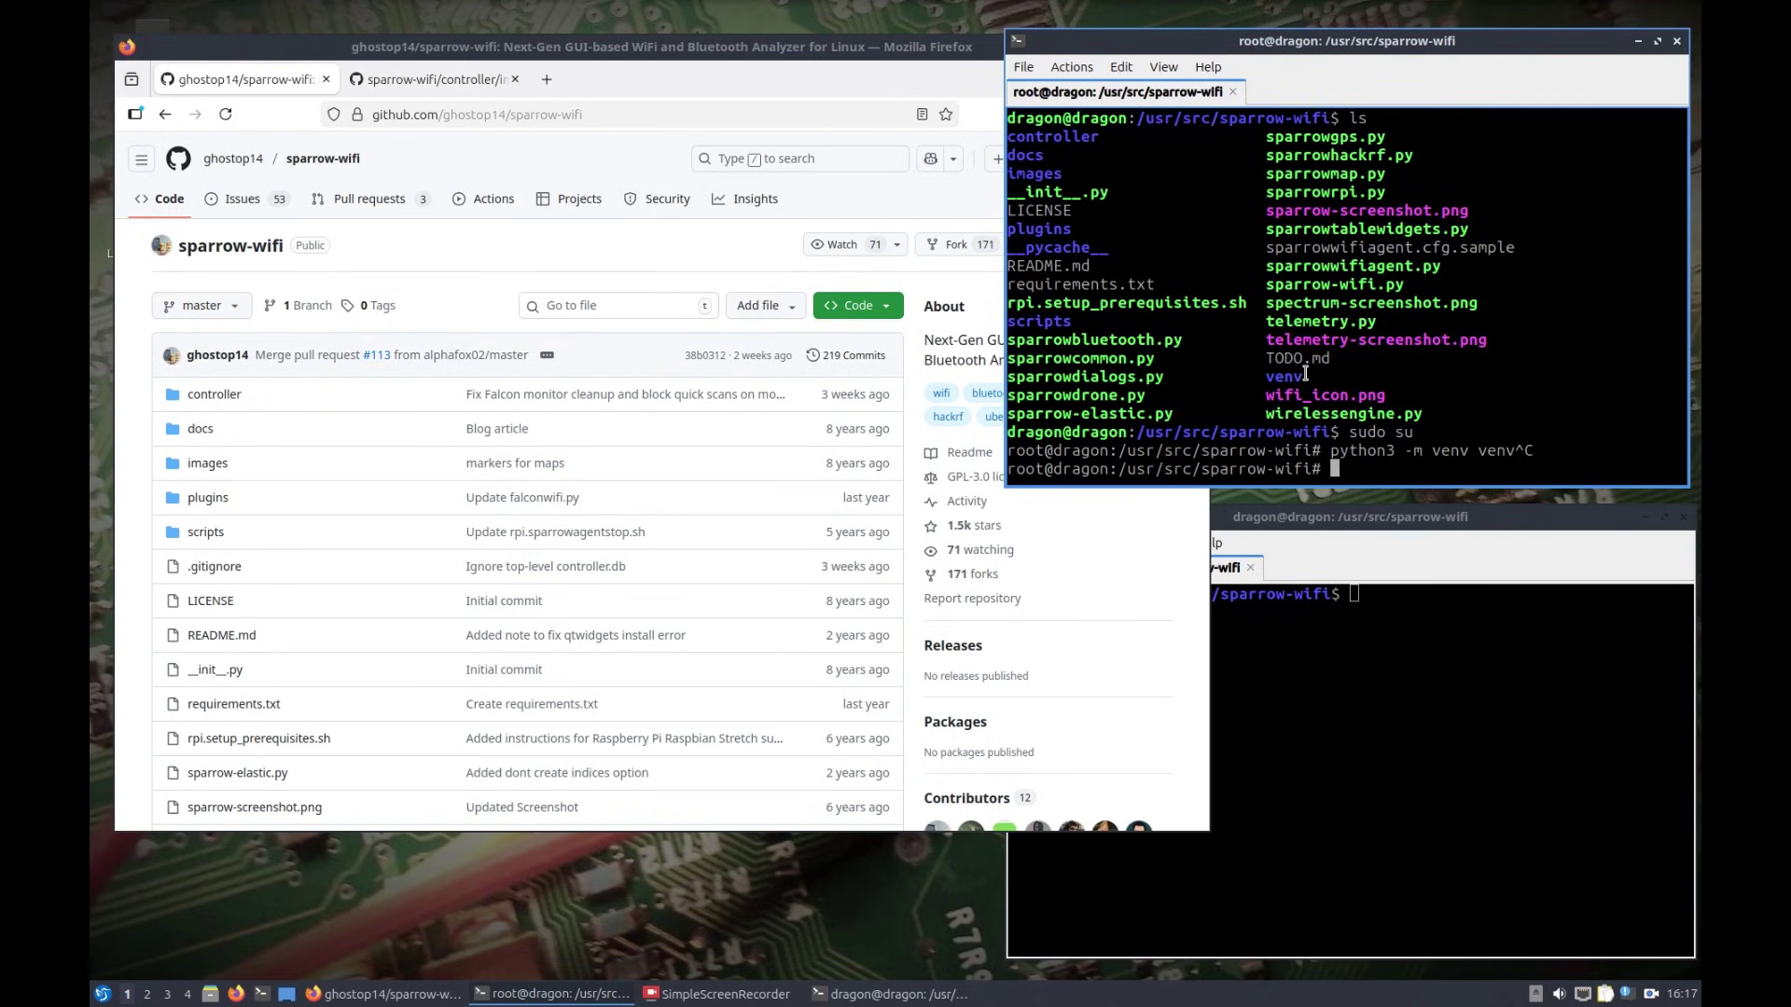
type("source venv/bin/activate")
key("Return")
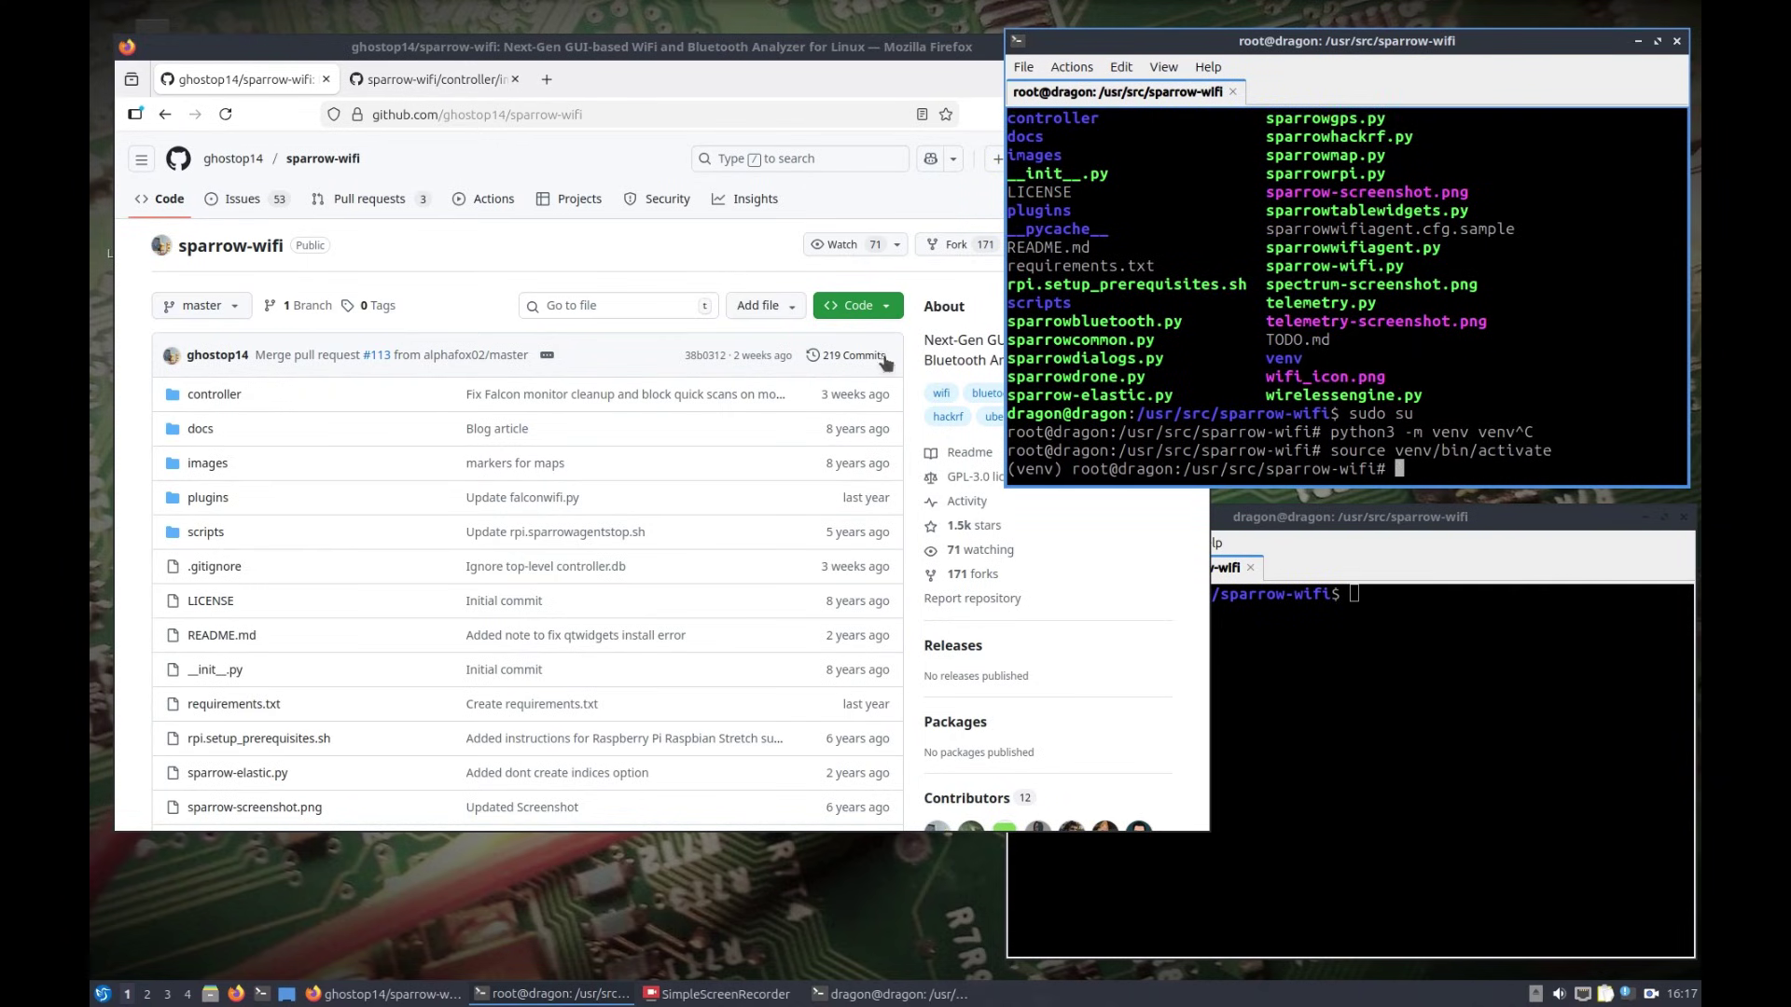
Step: Minimise Firefox and move the root terminal to the left of the desktop
left_click_drag(1063, 468, 1008, 452)
left_click(960, 54)
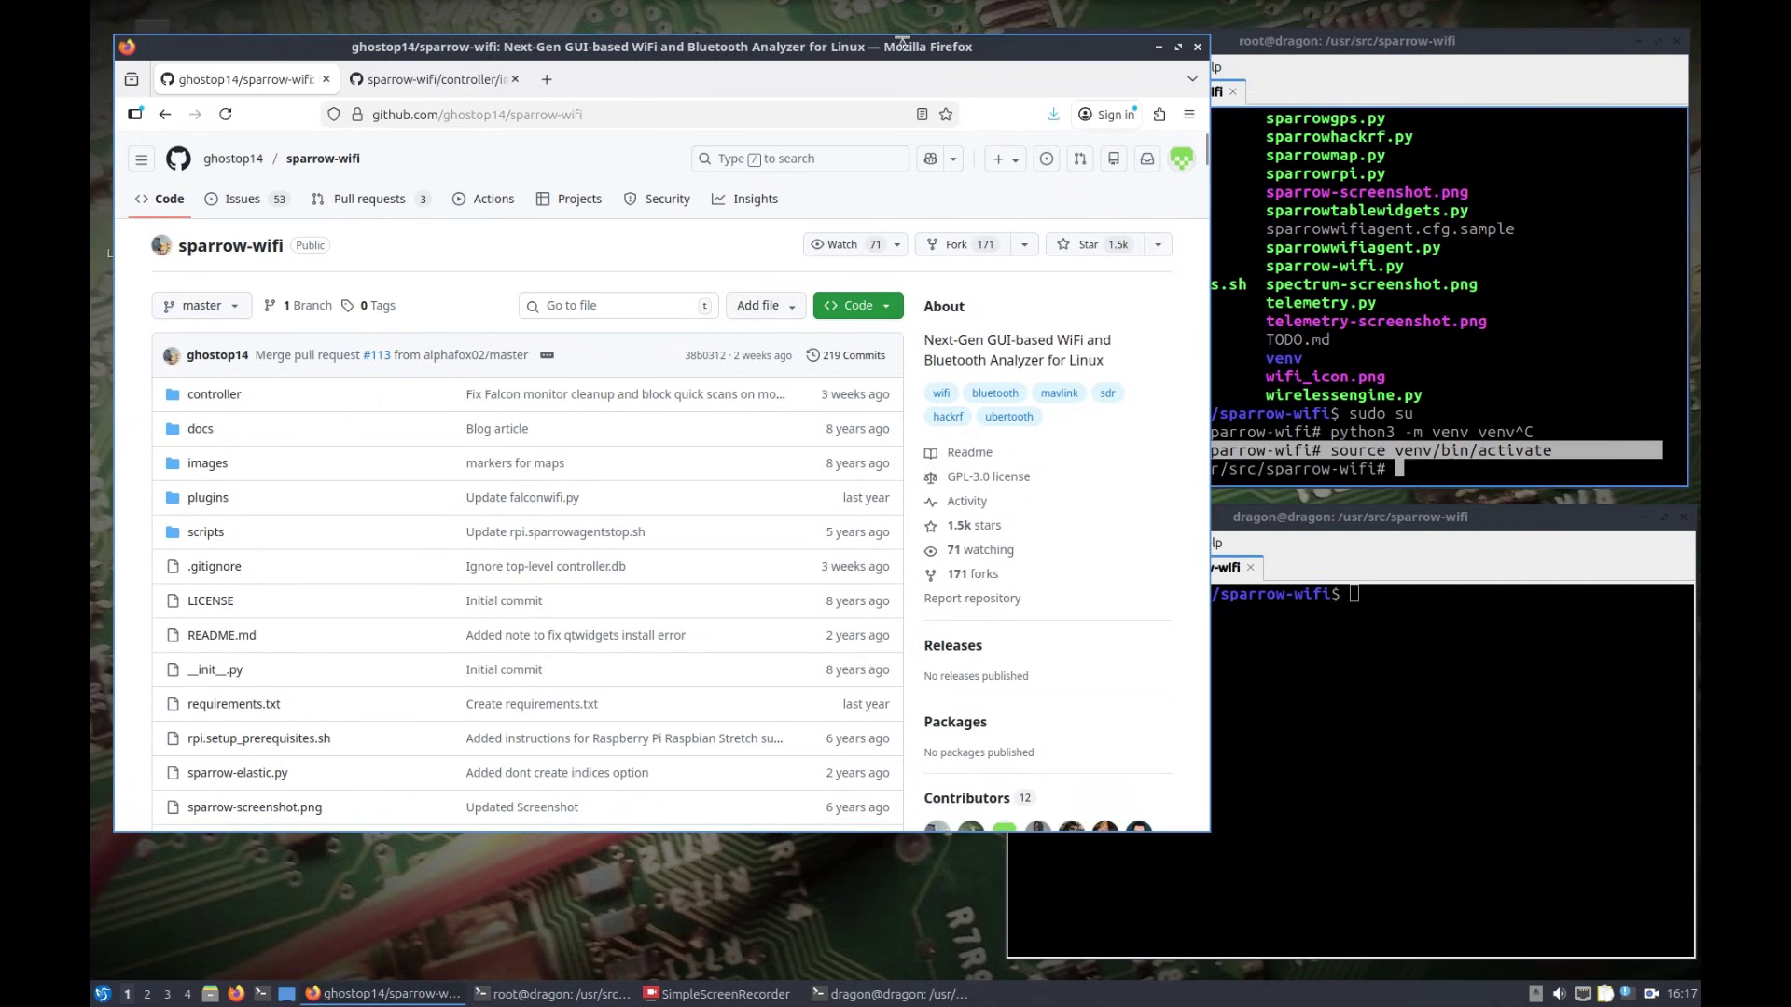
left_click(1163, 43)
left_click_drag(1164, 44, 739, 38)
Step: Install the packages from requirements.txt with pip install -r requirements.txt
left_click(1000, 493)
left_click(1003, 457)
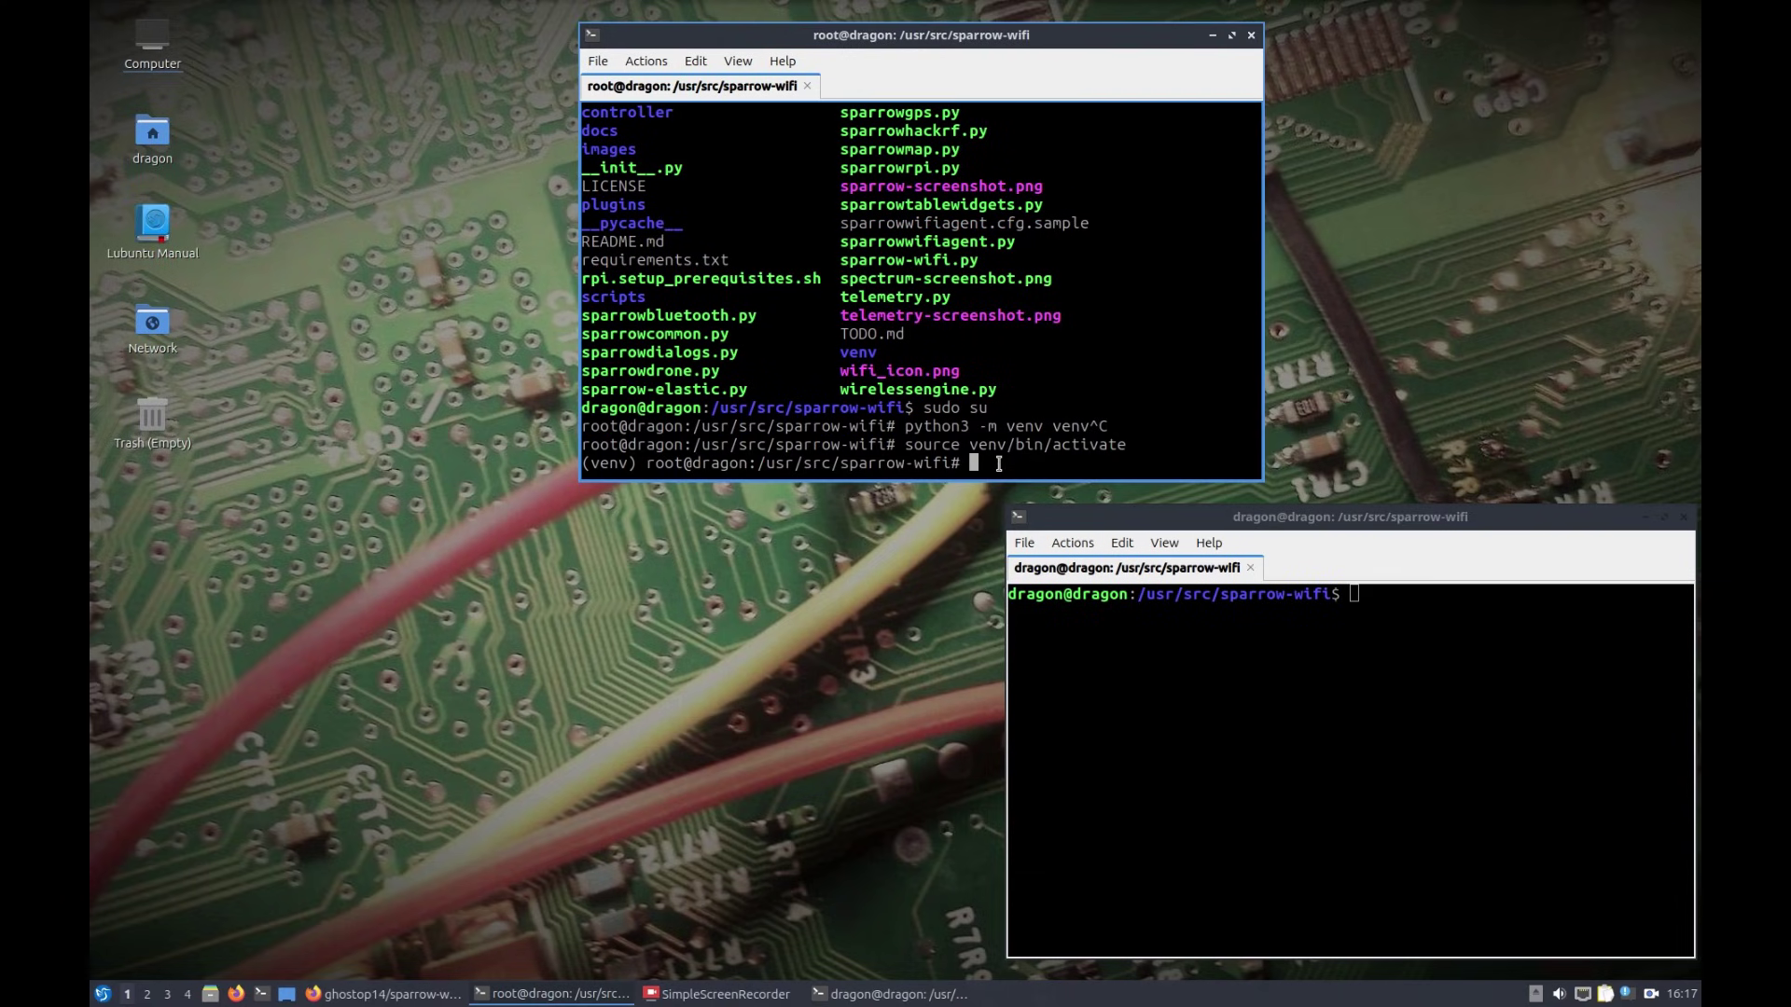
type("pip -r re")
key("Tab")
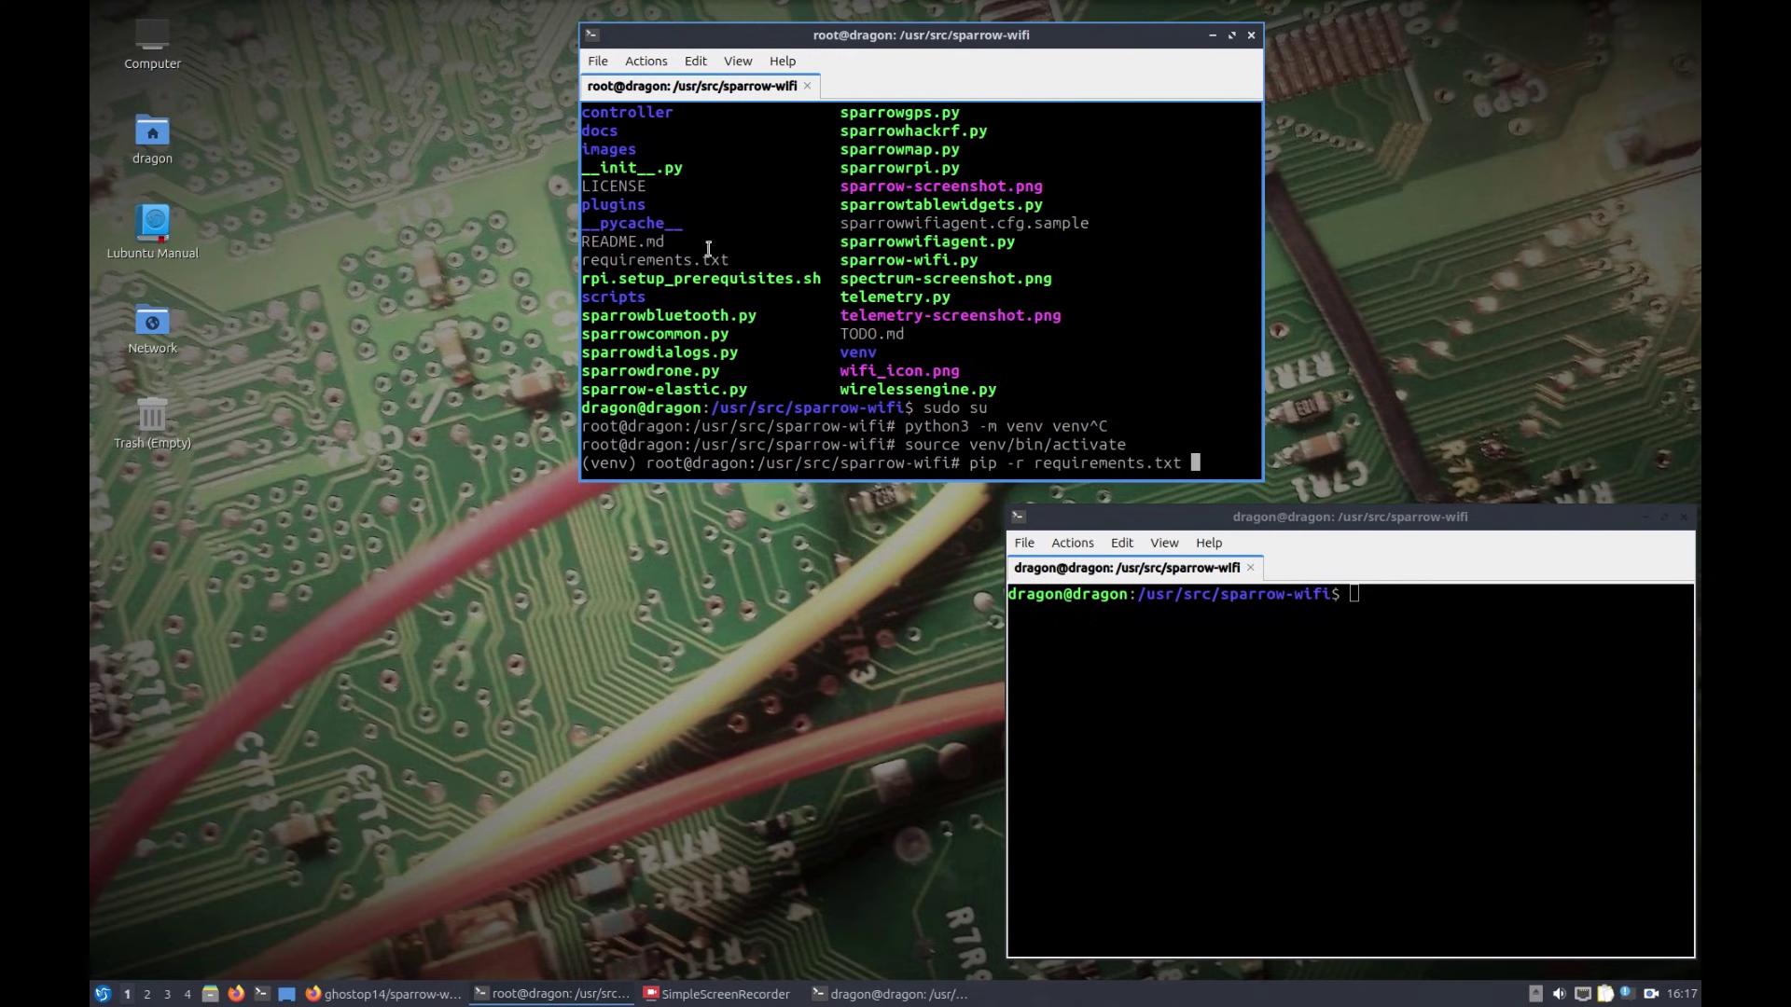
left_click_drag(726, 261, 557, 253)
left_click(1152, 325)
key("Return")
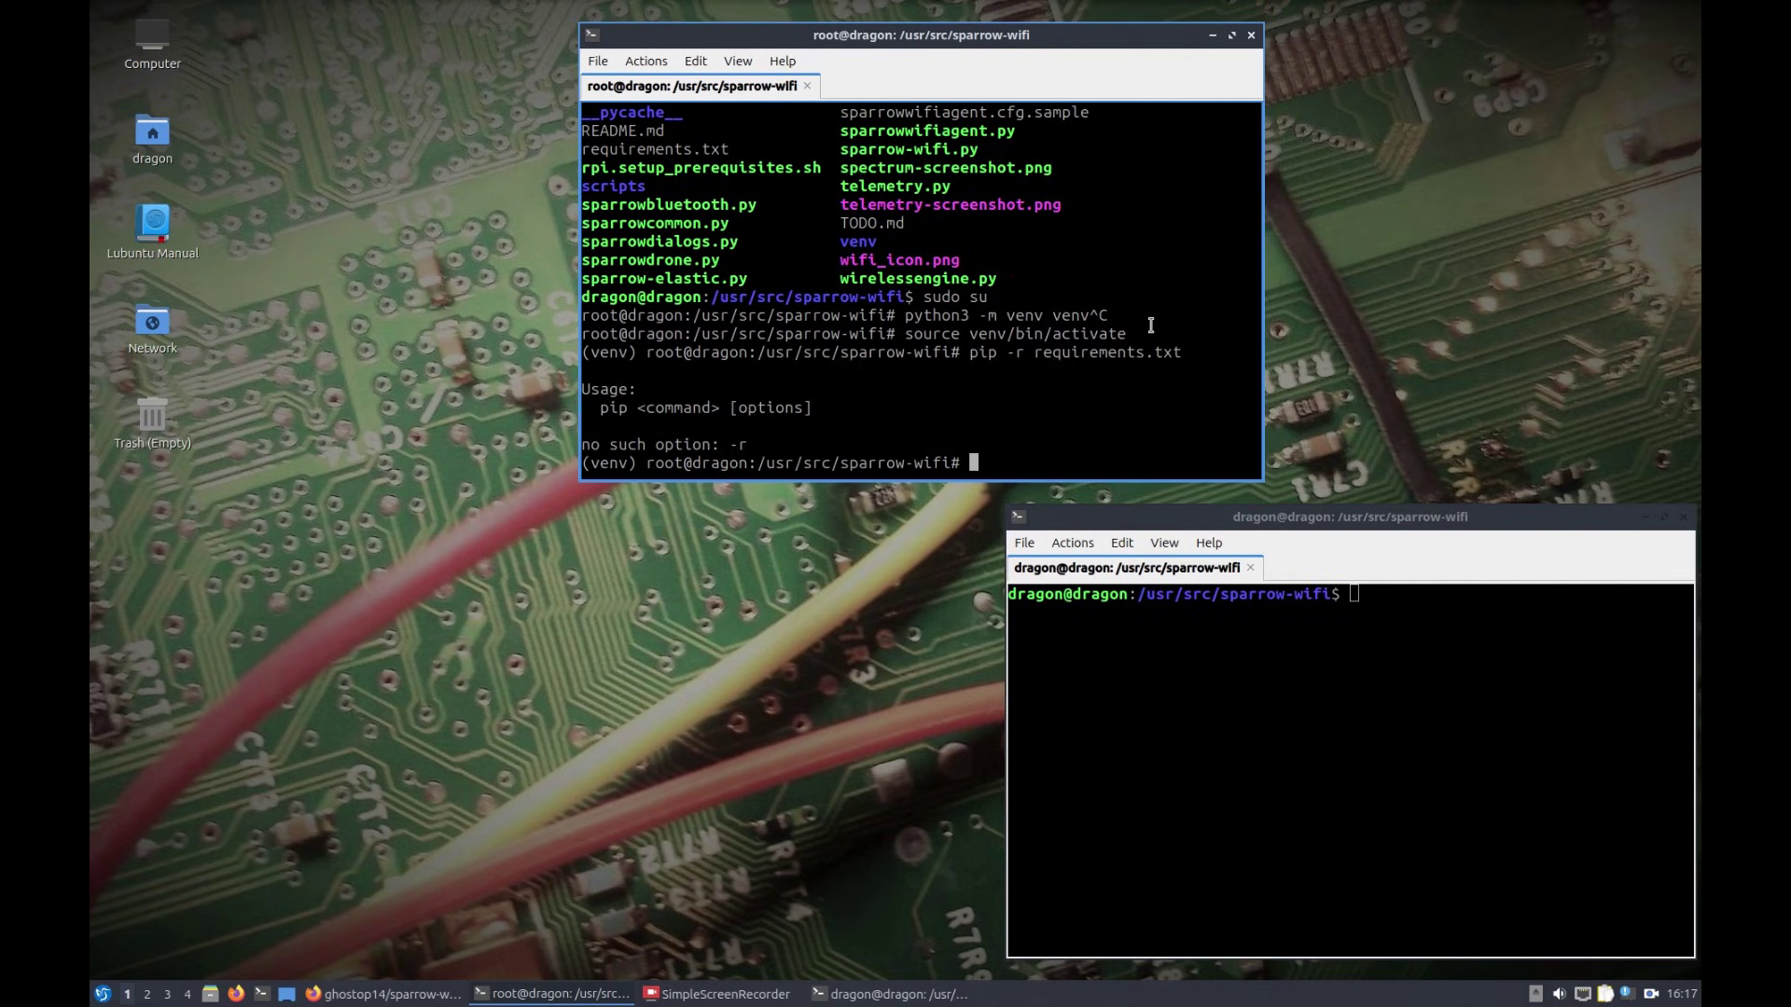
key("Up")
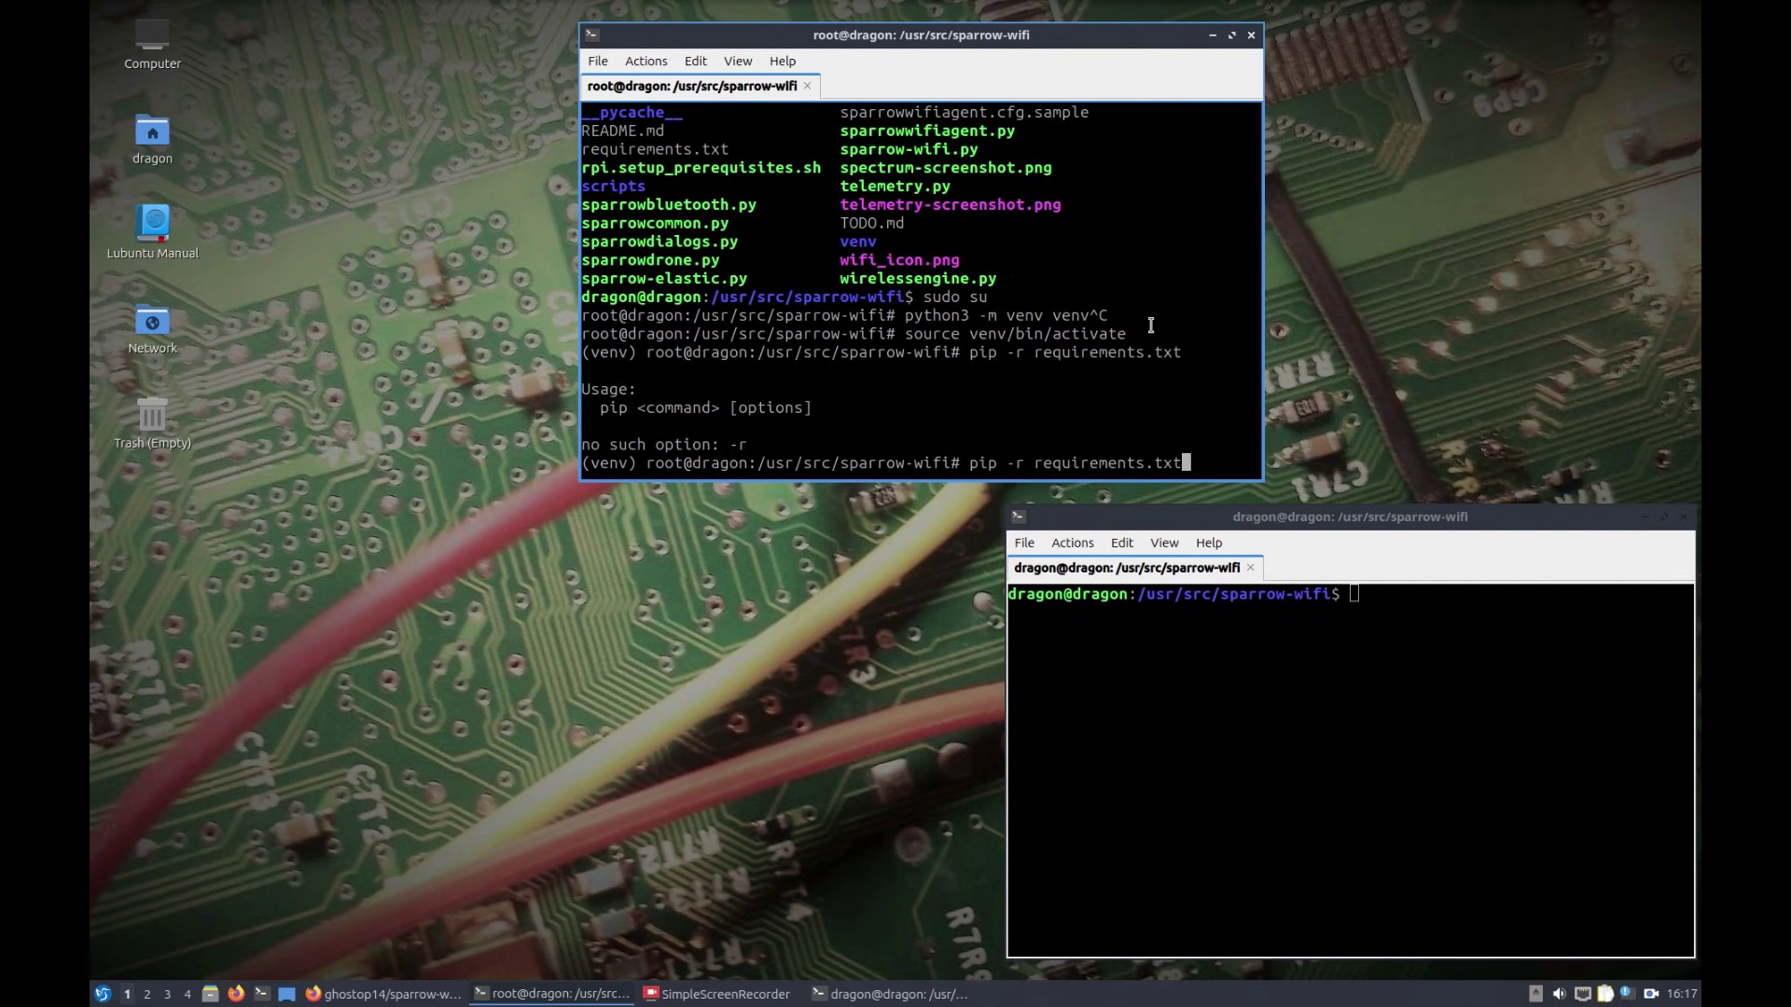
key("Left")
key("Left")
key("Left")
key("Left")
key("Left")
key("Left")
key("Left")
key("Left")
key("Left")
key("Left")
key("Left")
key("Left")
key("Left")
key("Left")
key("Left")
key("Left")
key("Left")
key("Left")
key("Left")
type("install")
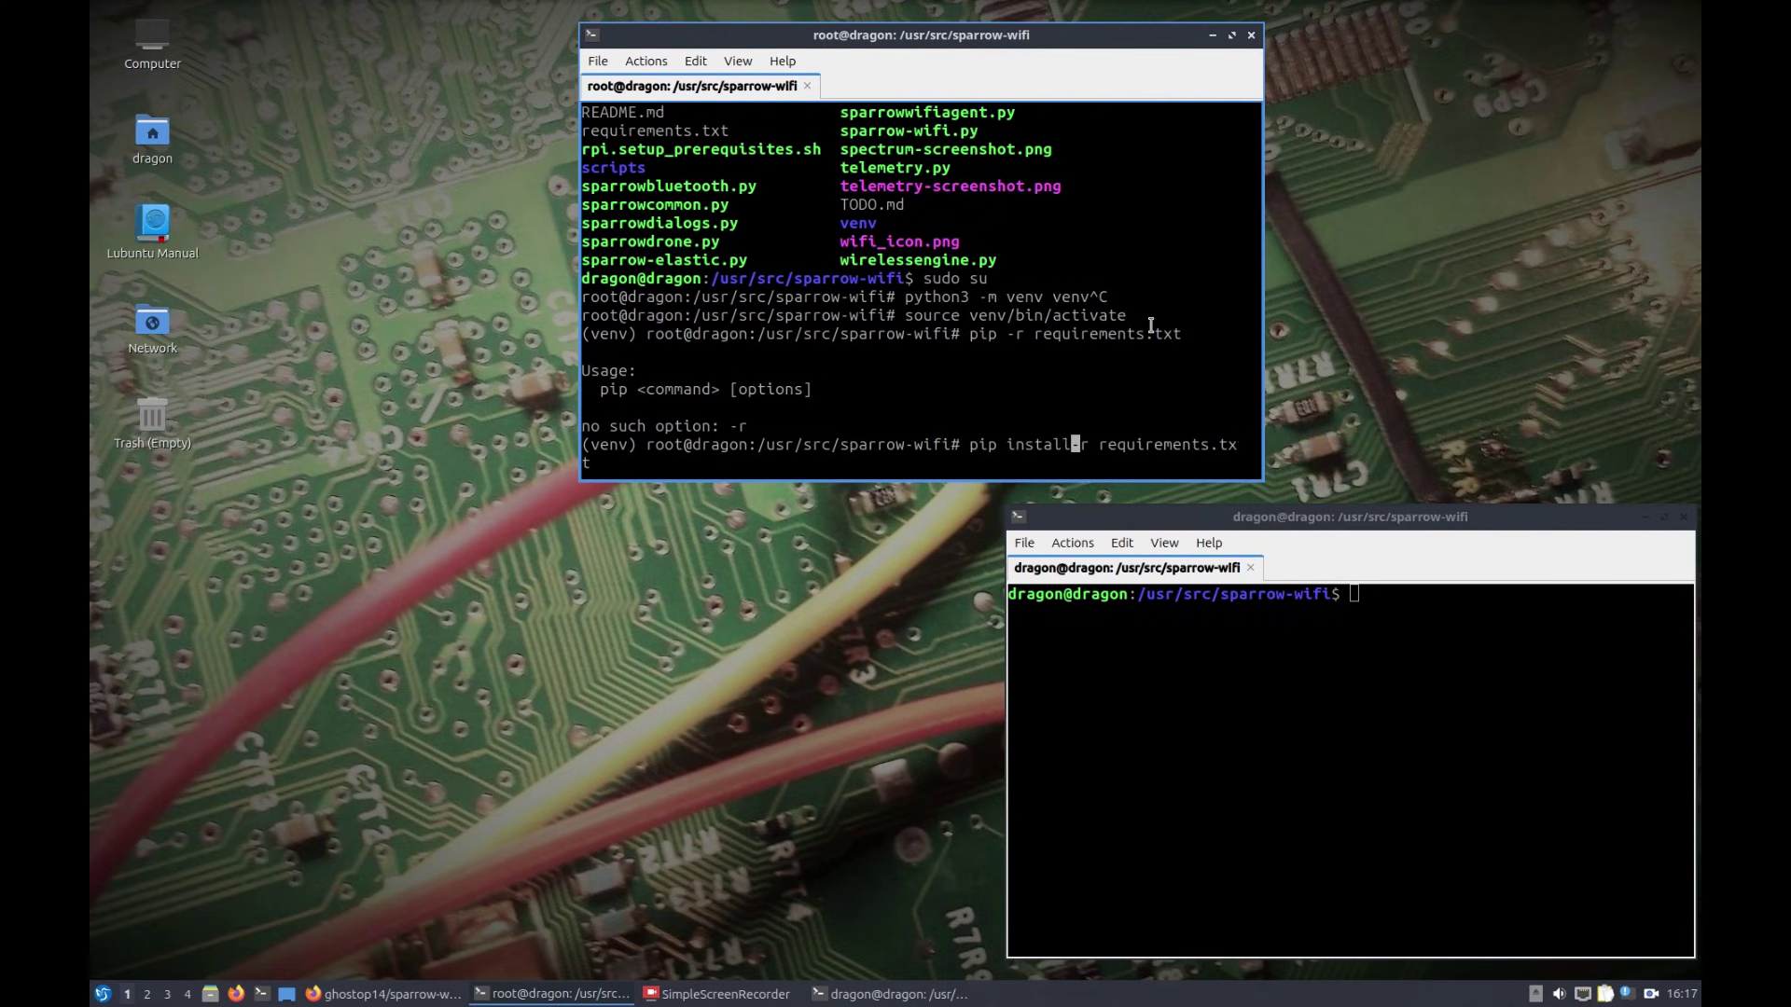
key("Return")
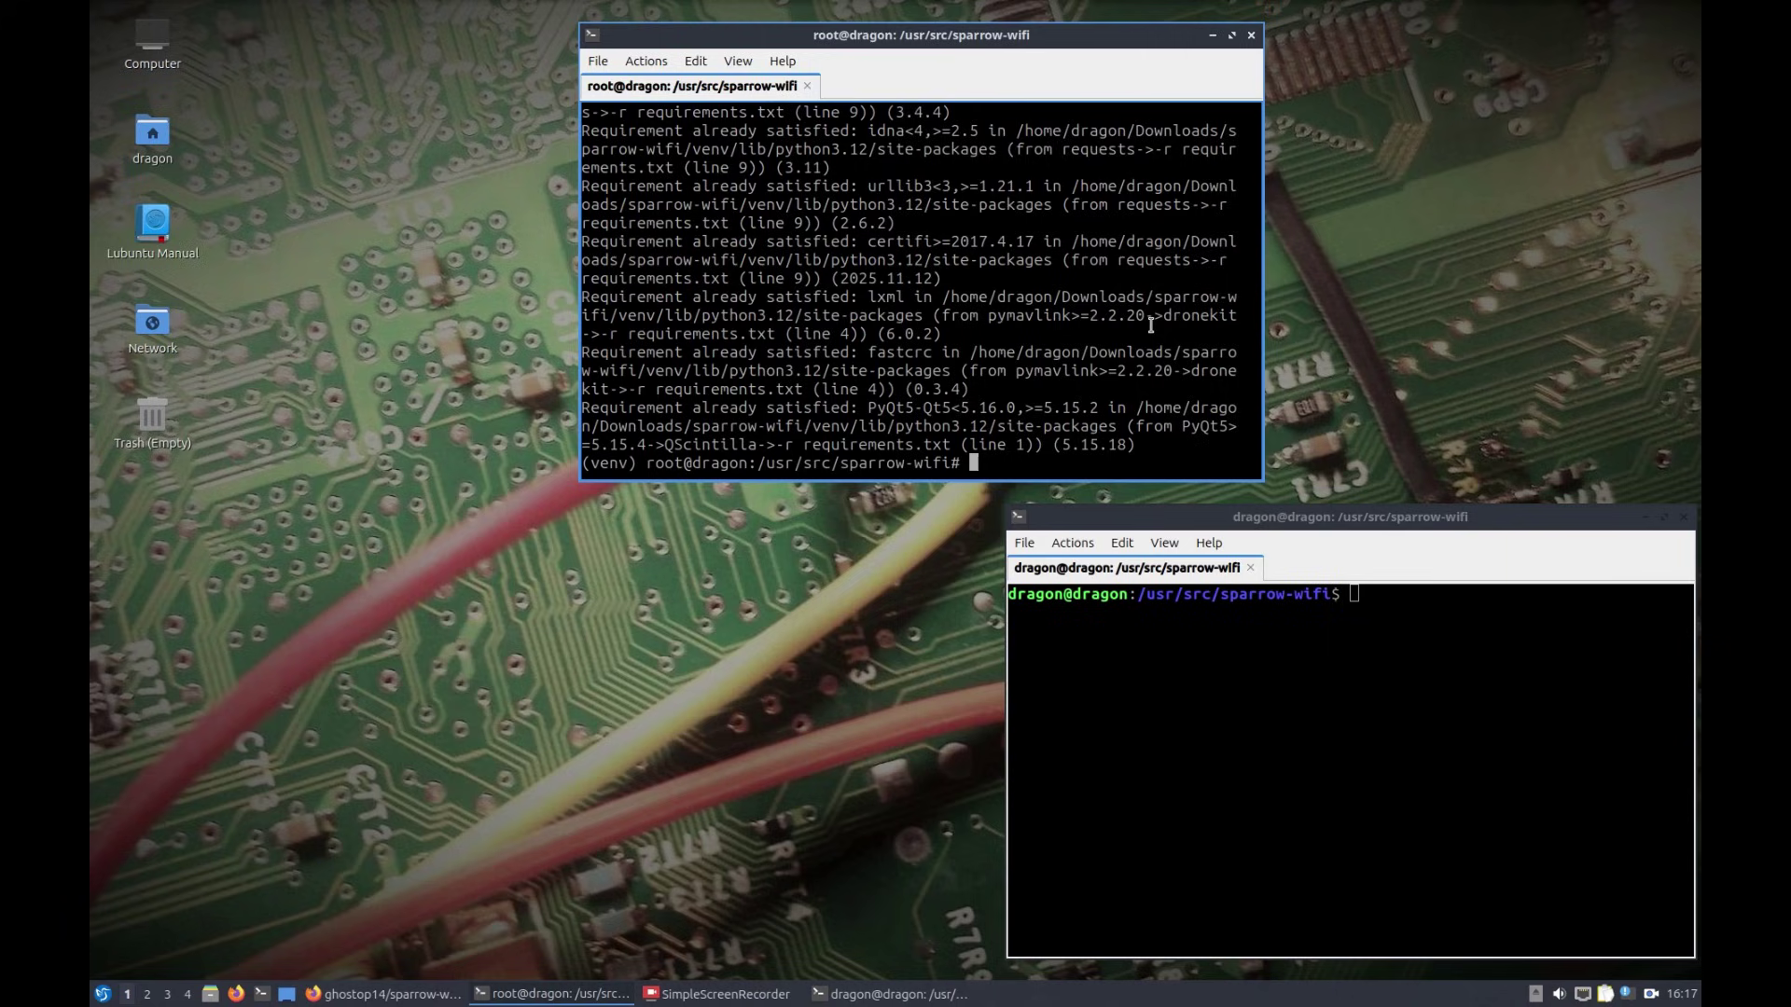
Step: Install controller/requirements.txt with pip, then list the sparrow-wifi folder again
key("Up")
key("BackSpace")
key("BackSpace")
key("BackSpace")
key("BackSpace")
key("BackSpace")
key("BackSpace")
key("BackSpace")
key("BackSpace")
key("BackSpace")
key("BackSpace")
key("BackSpace")
key("BackSpace")
key("BackSpace")
key("BackSpace")
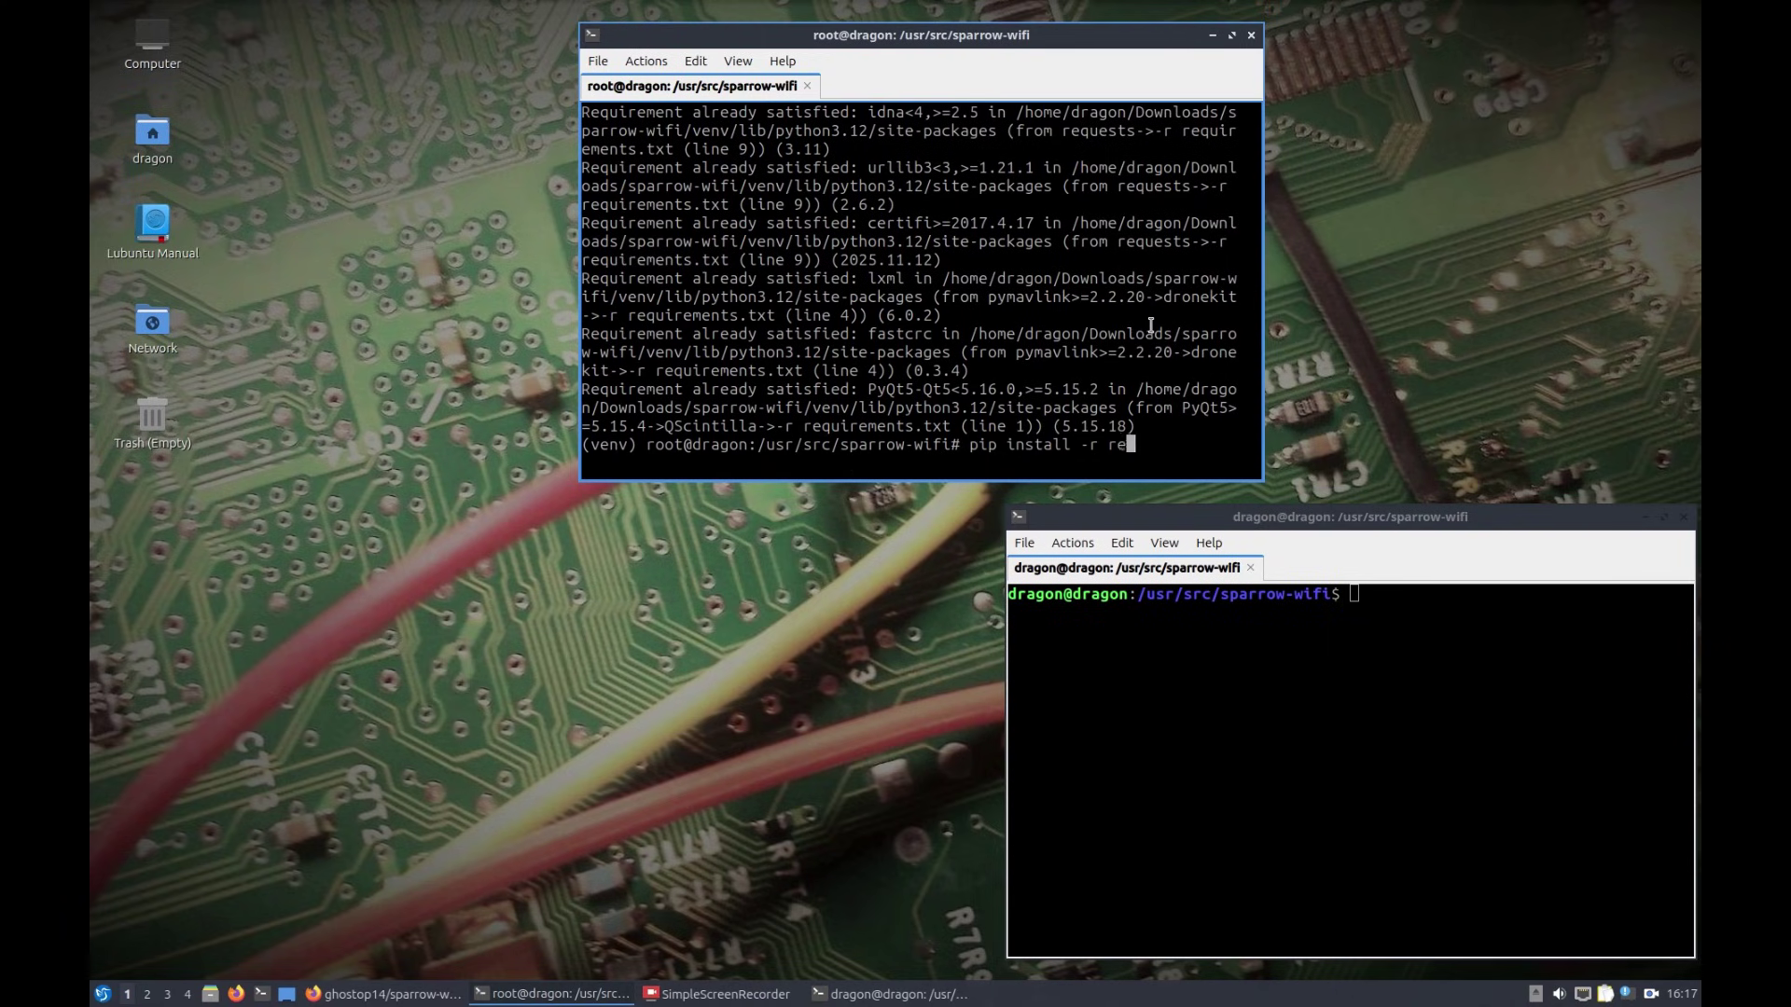
key("BackSpace")
key("BackSpace")
type("co")
key("Tab")
type("req")
key("Tab")
key("Return")
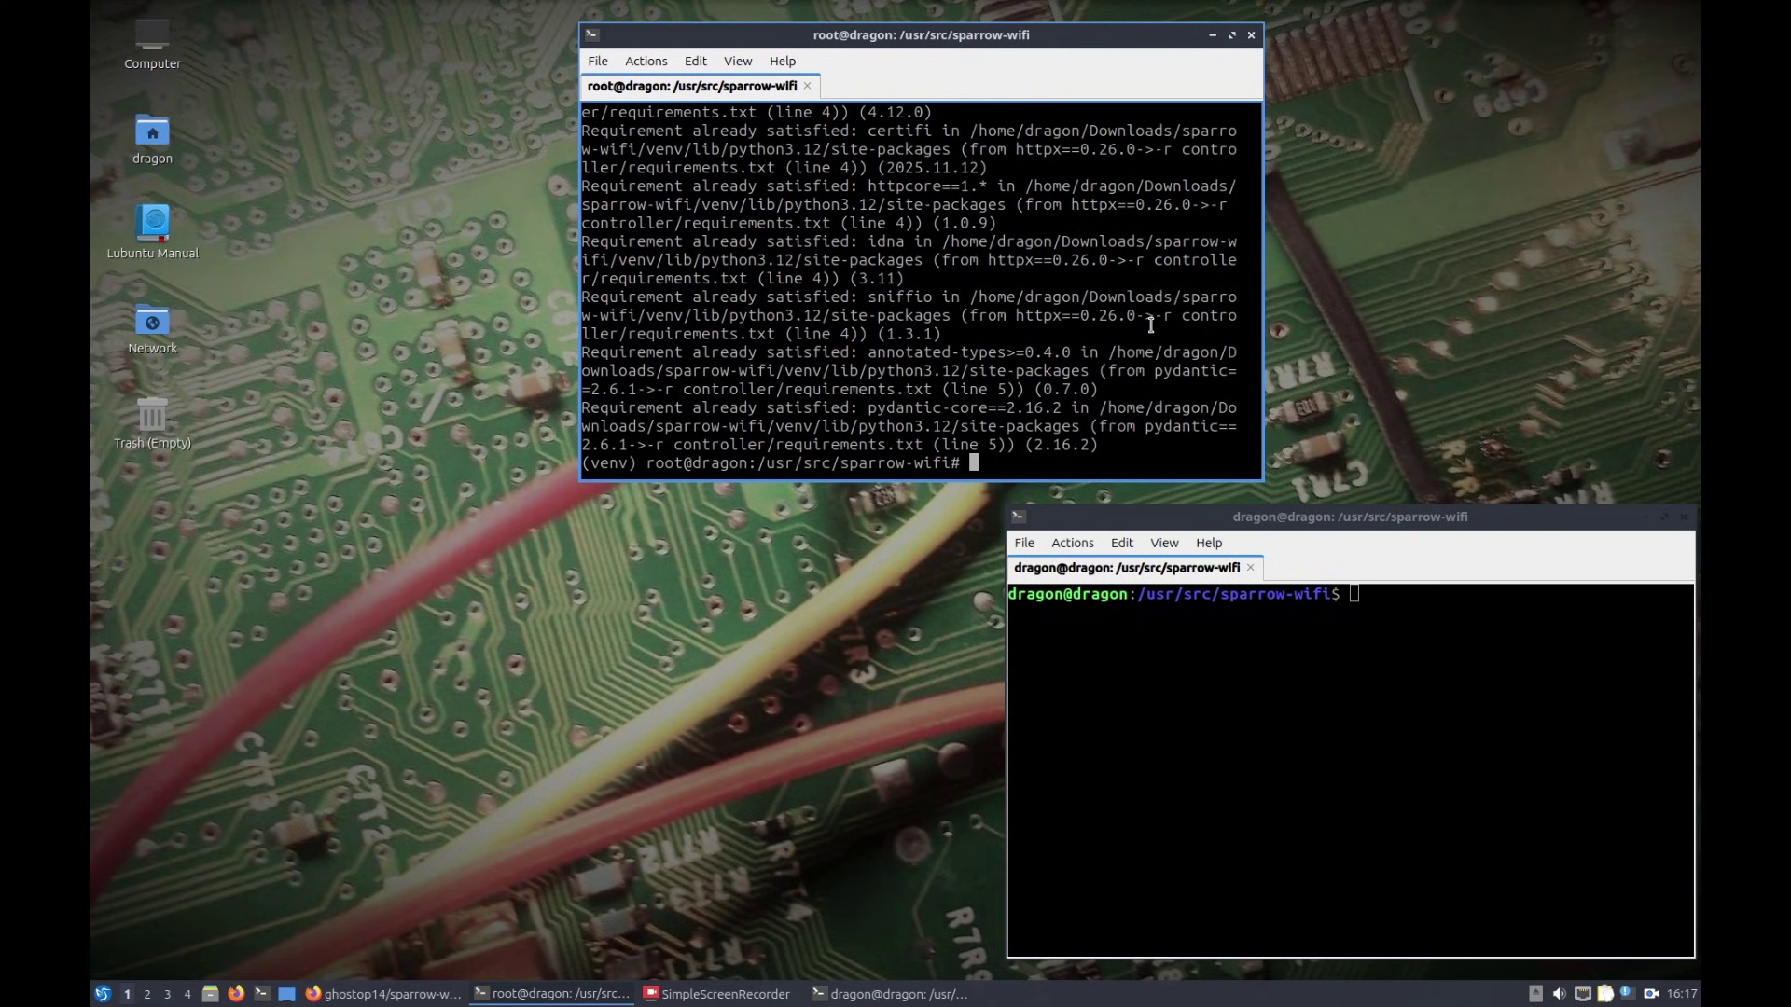
type("ls")
key("Return")
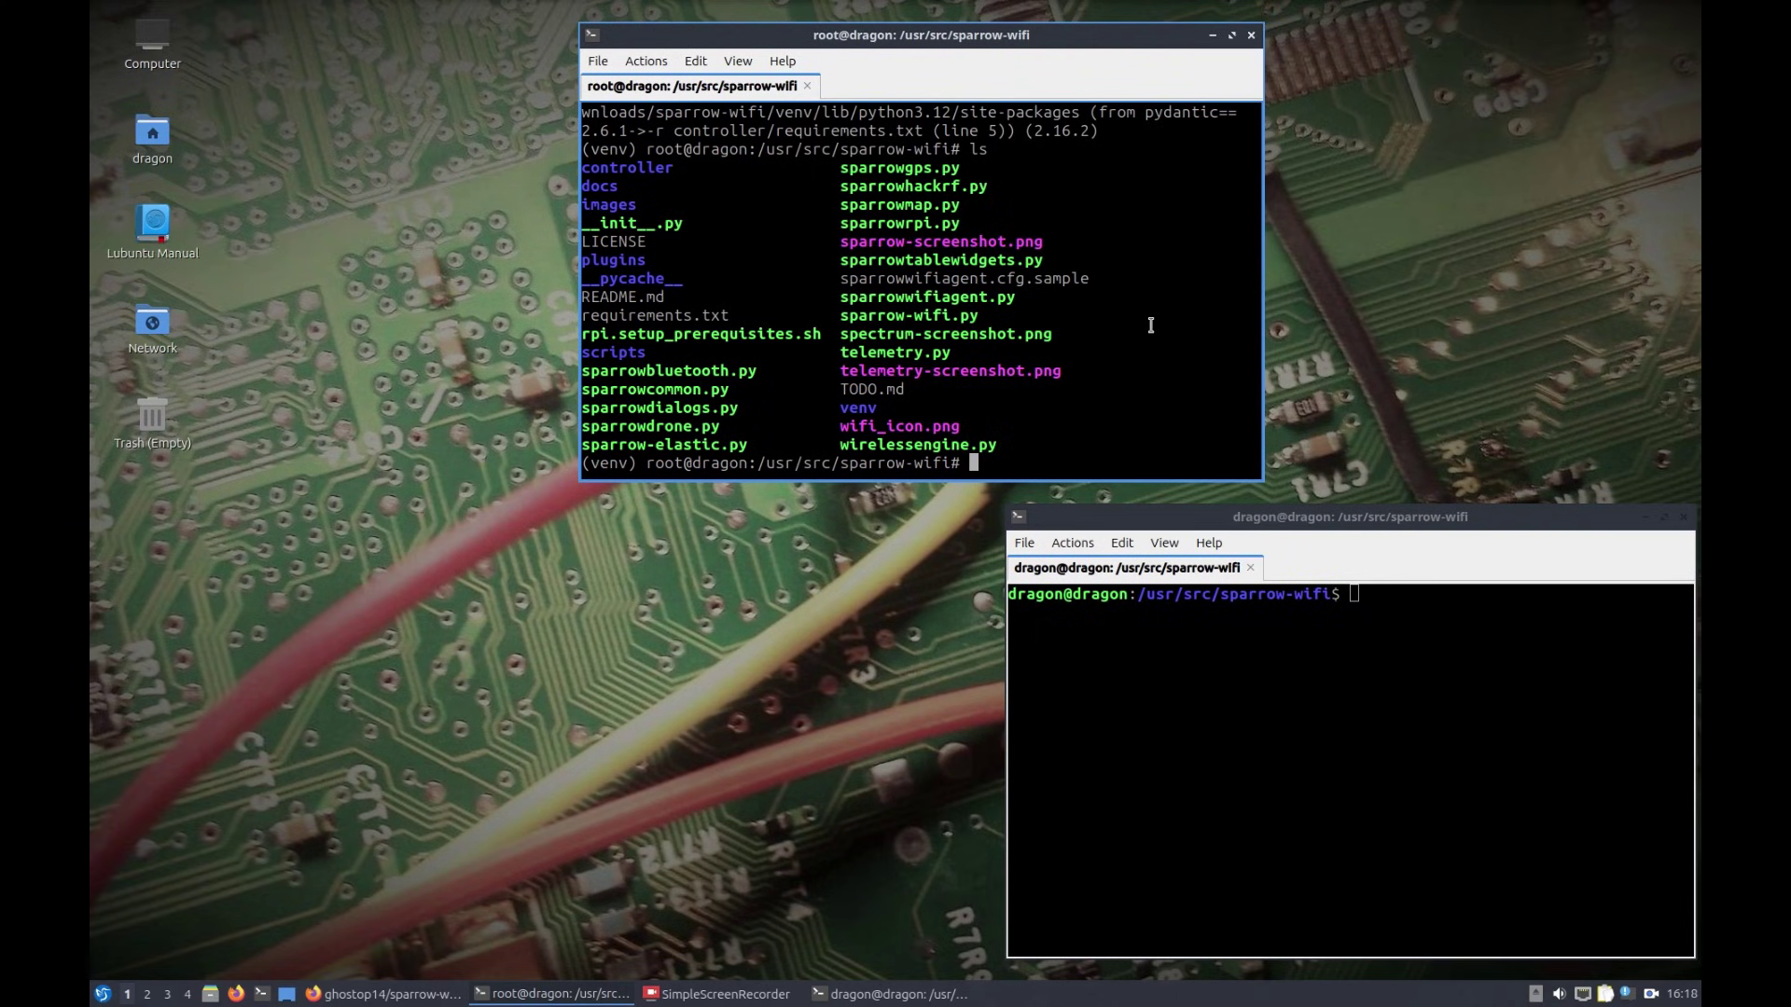
Step: Launch the agent with python3 sparrowwifiagent.py on port 8020, then switch to the lower terminal
type("python3")
type("sparrowwi")
key("Tab")
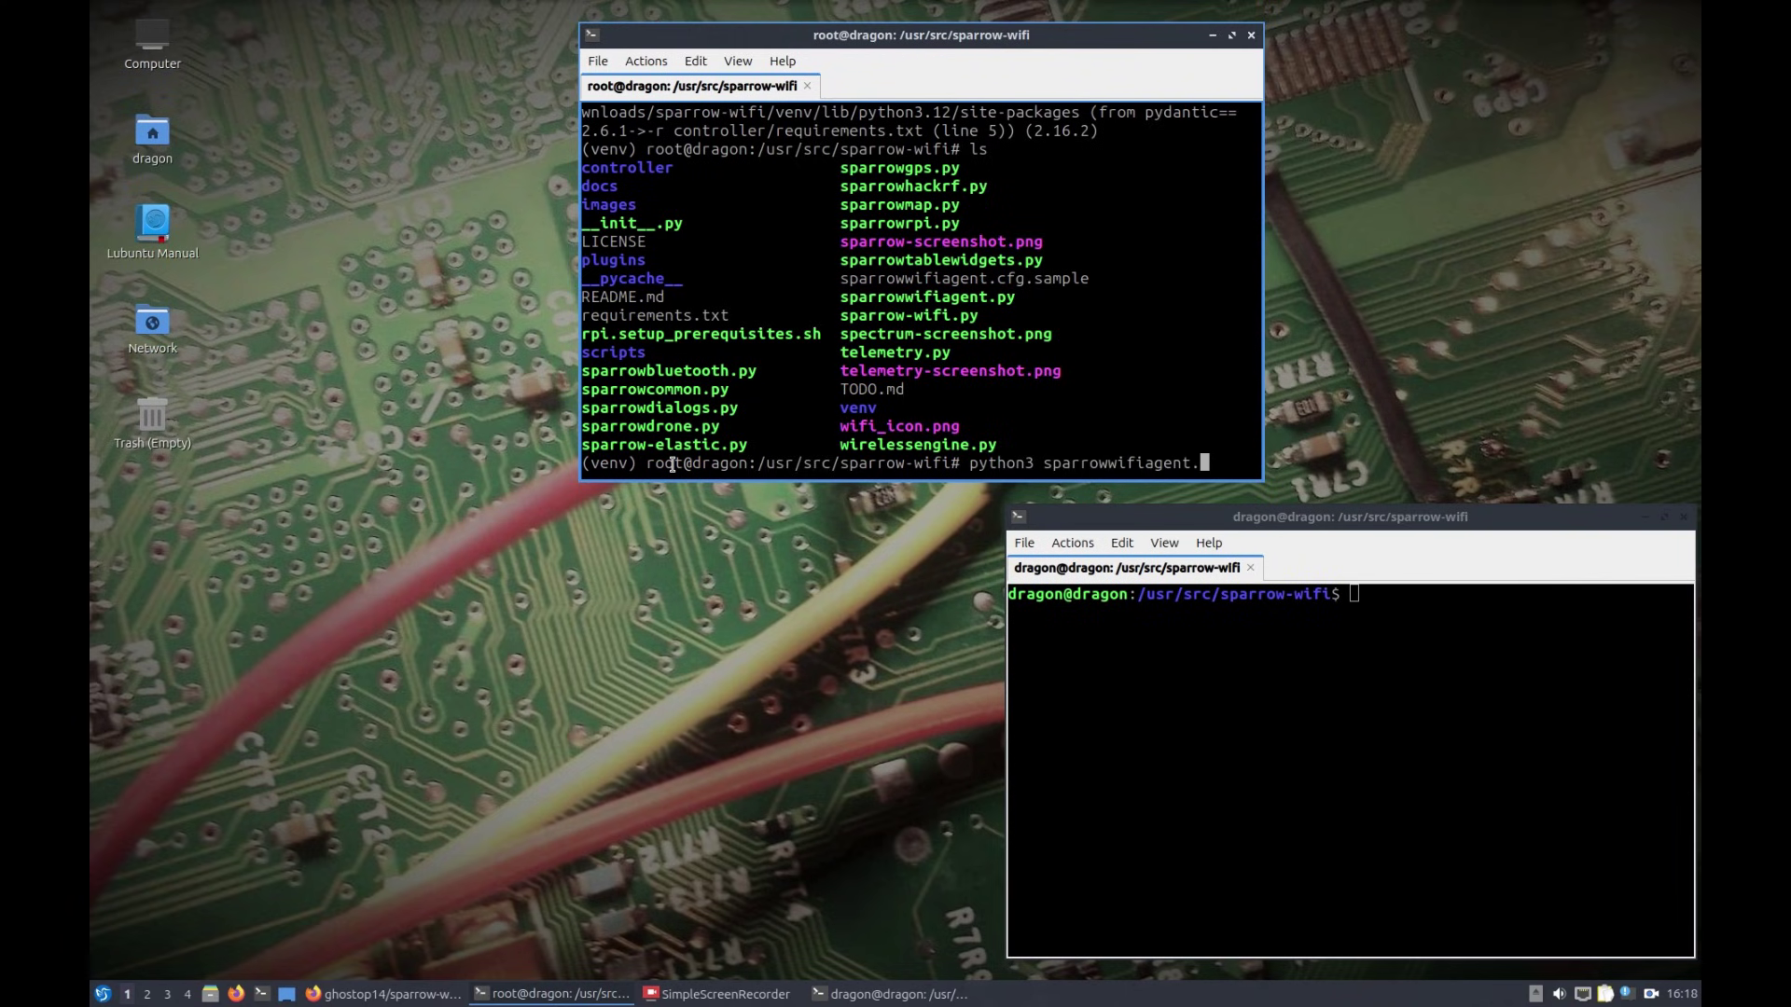
type("py")
key("Return")
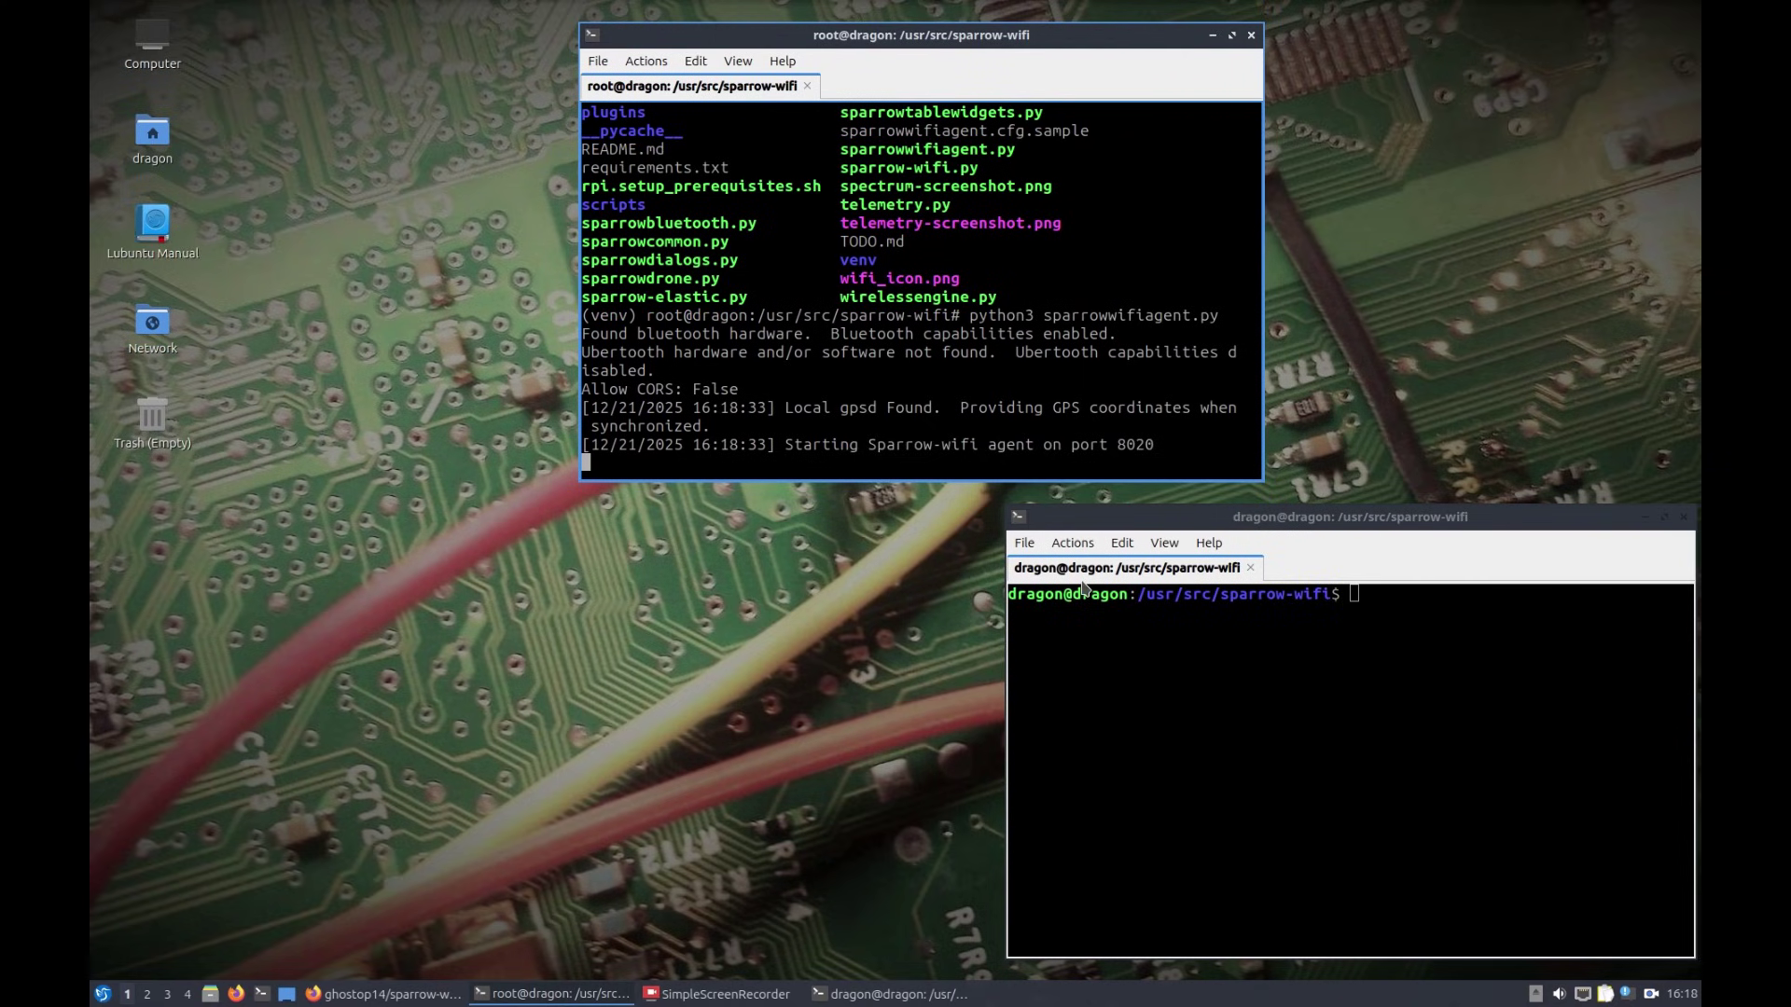
left_click(1191, 659)
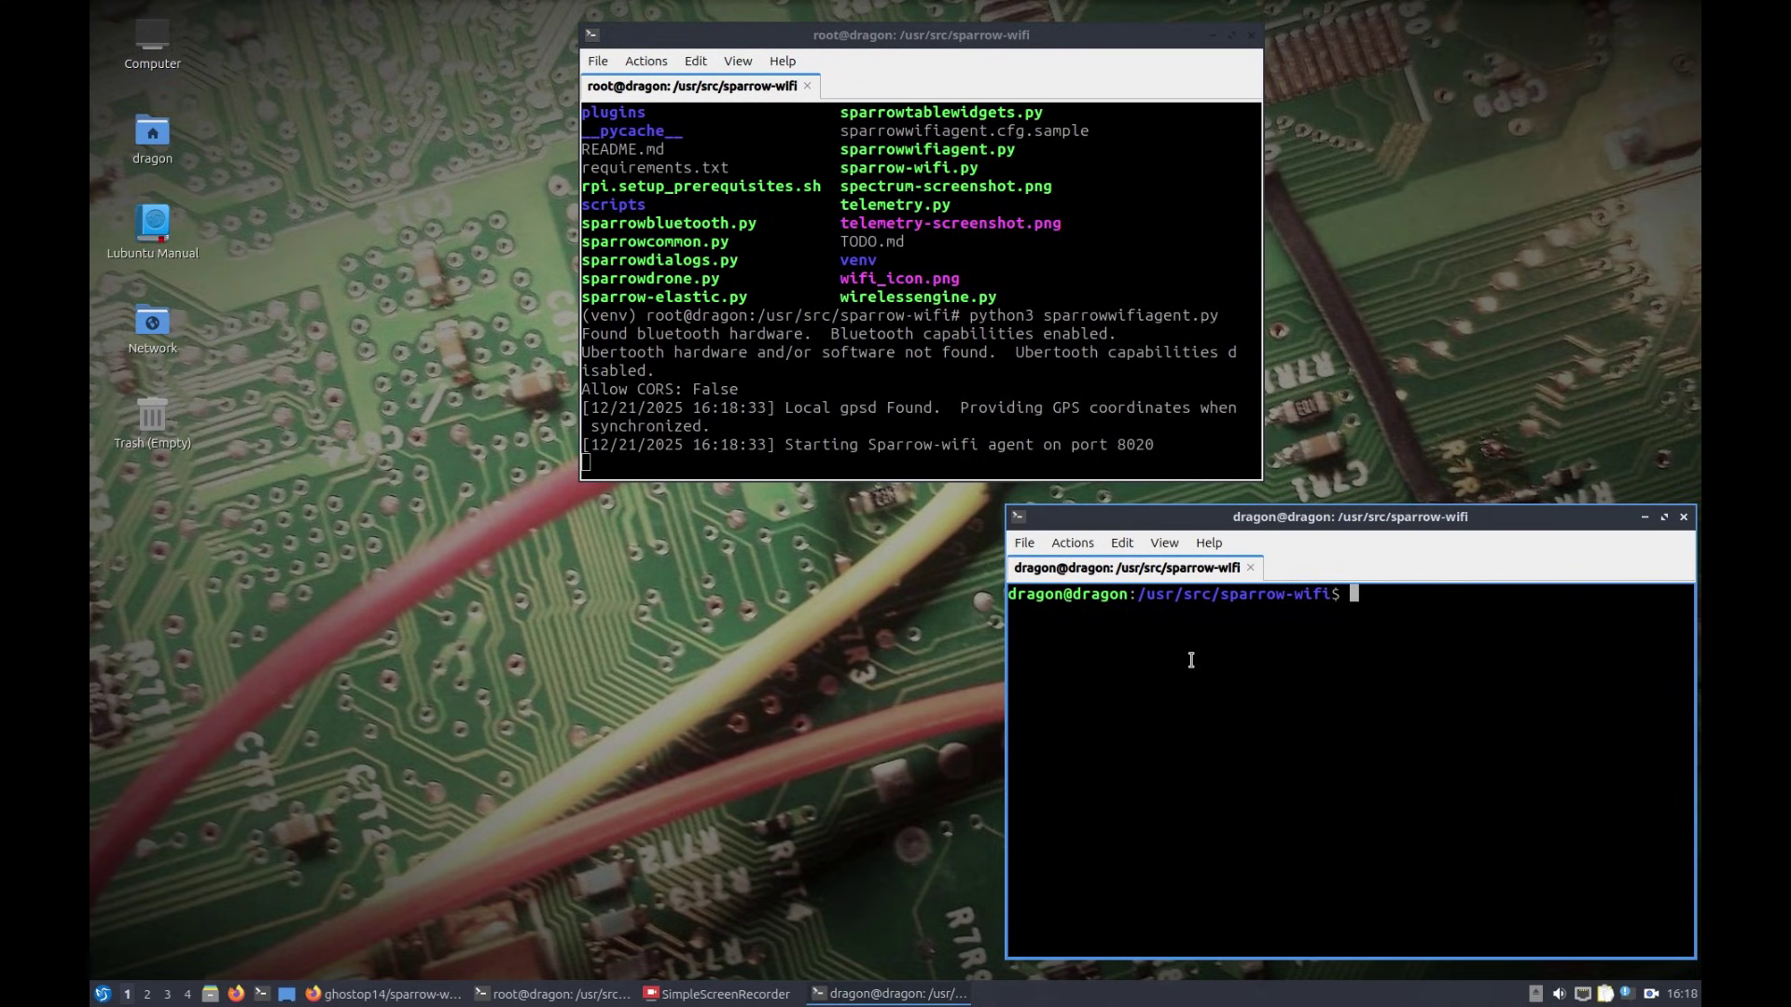
Step: Run hackrf_info to detect the HackRF One, then become root with sudo su and the user's password
type("hackrf_info")
key("Return")
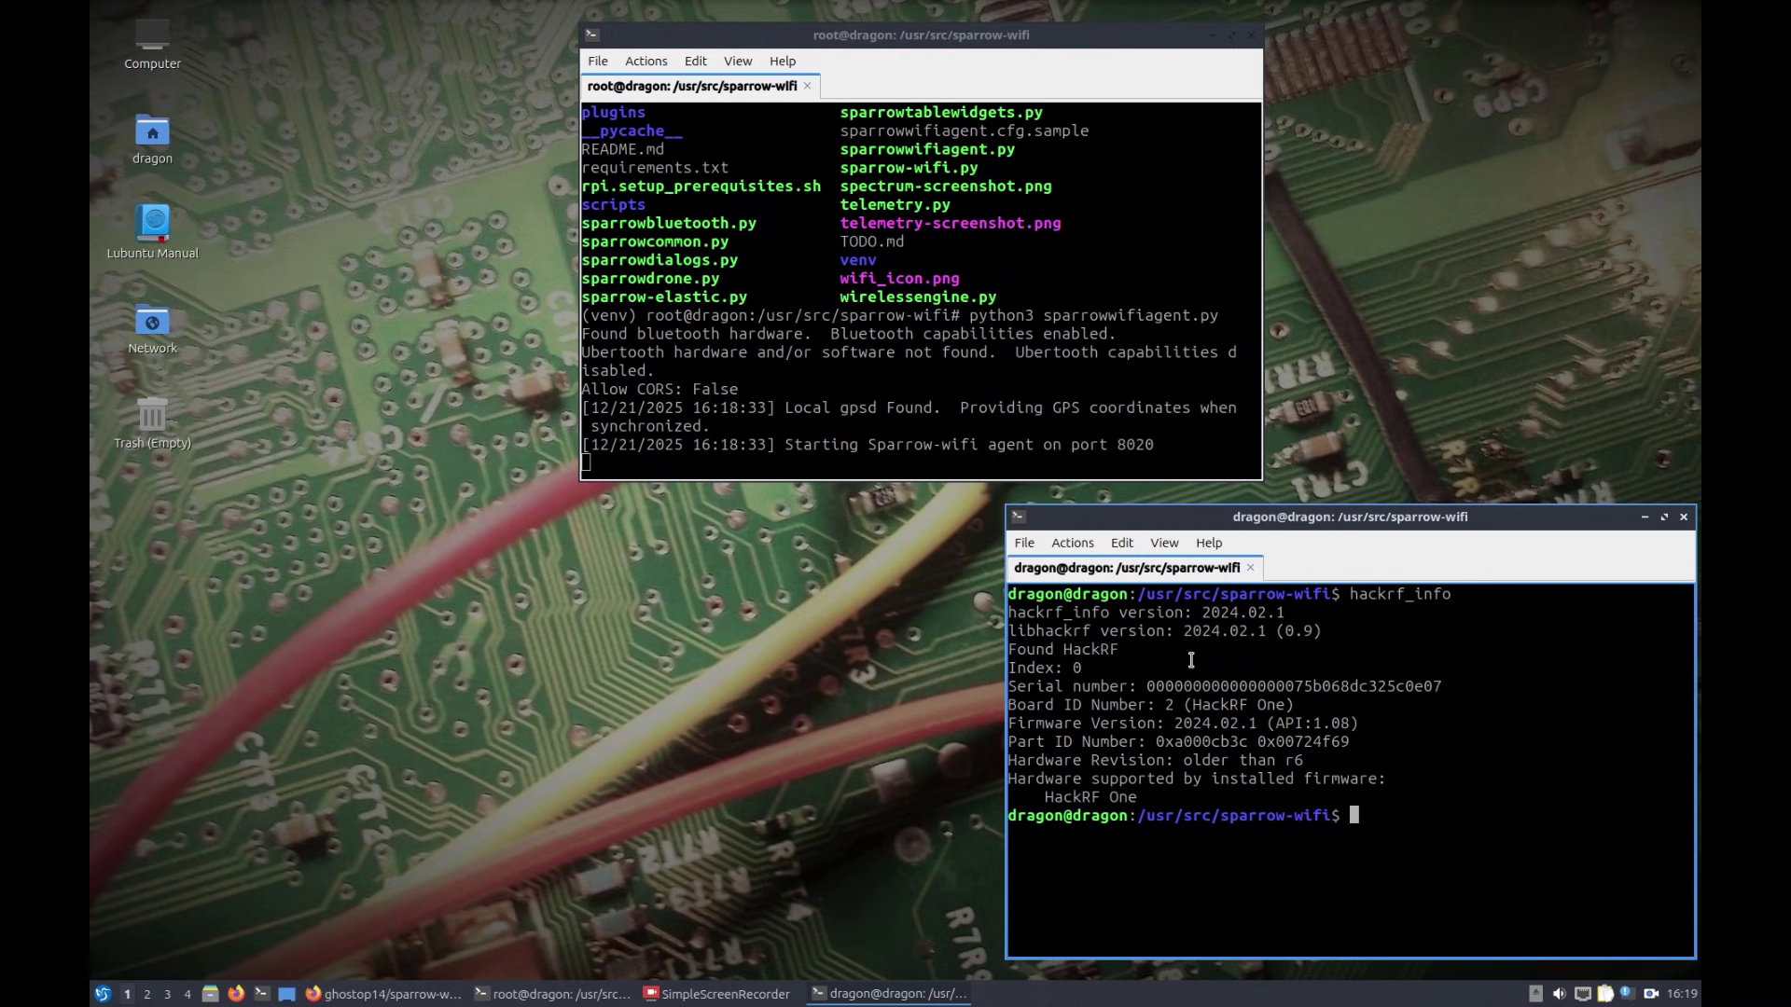
type("sudo su")
key("Return")
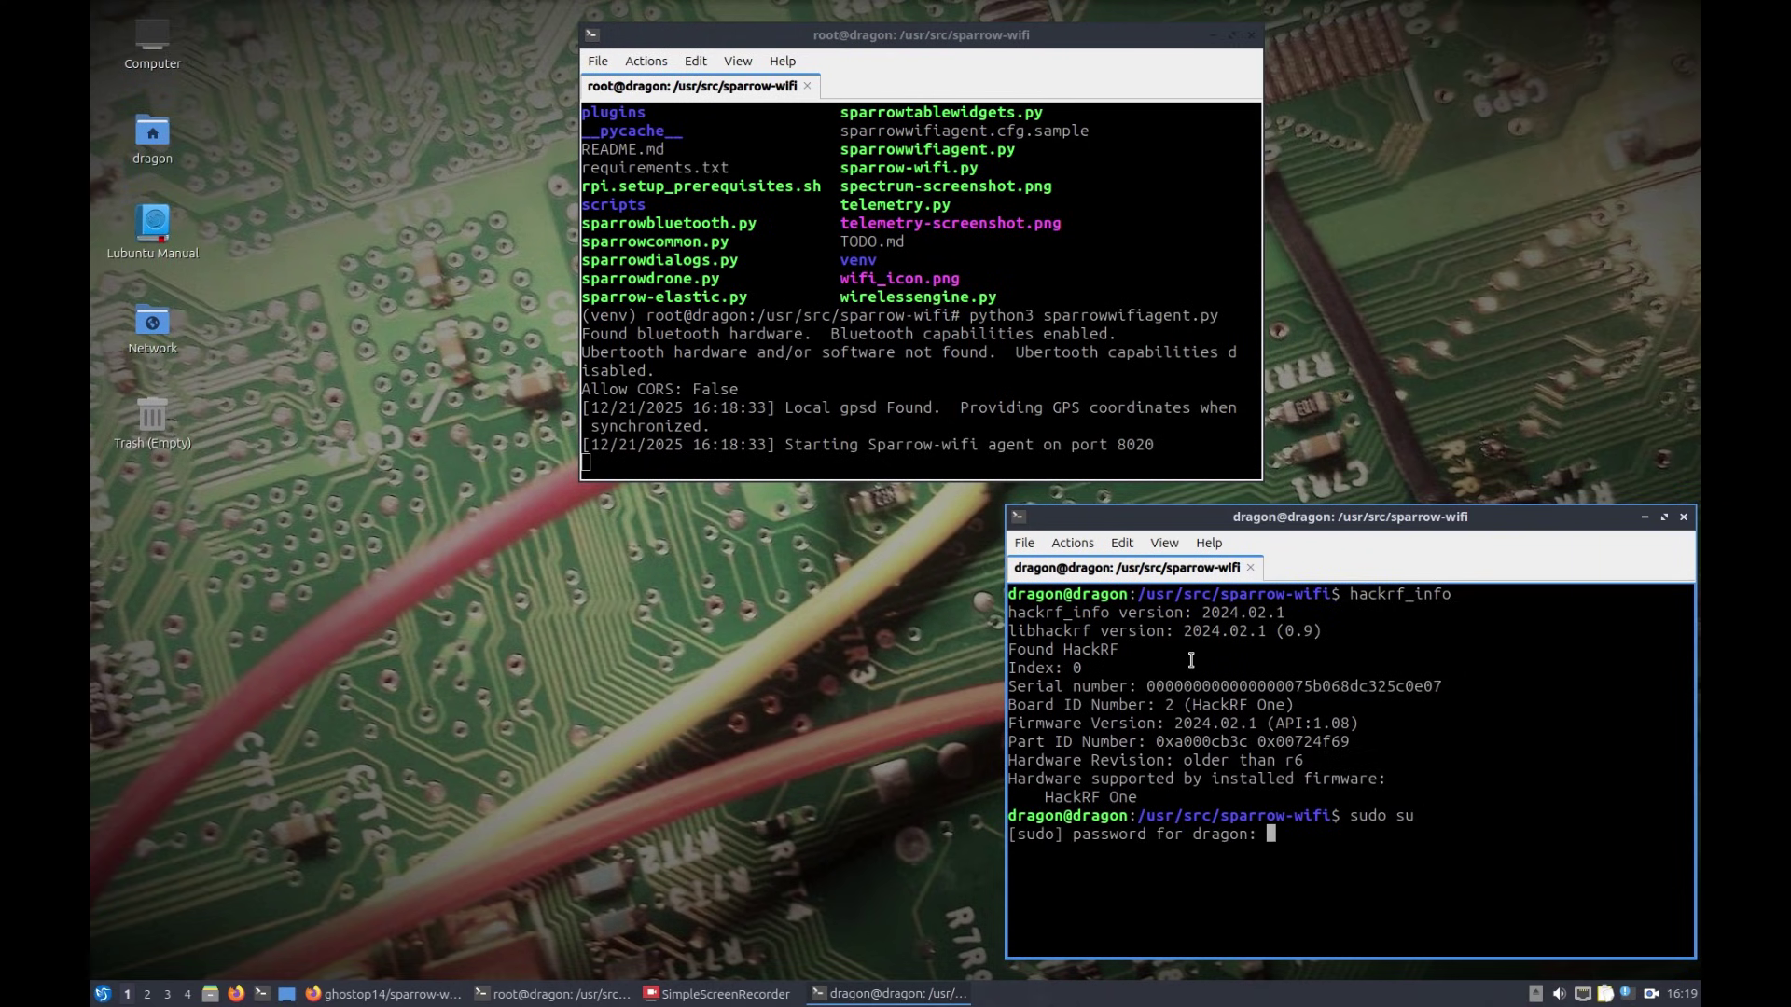
key("Return")
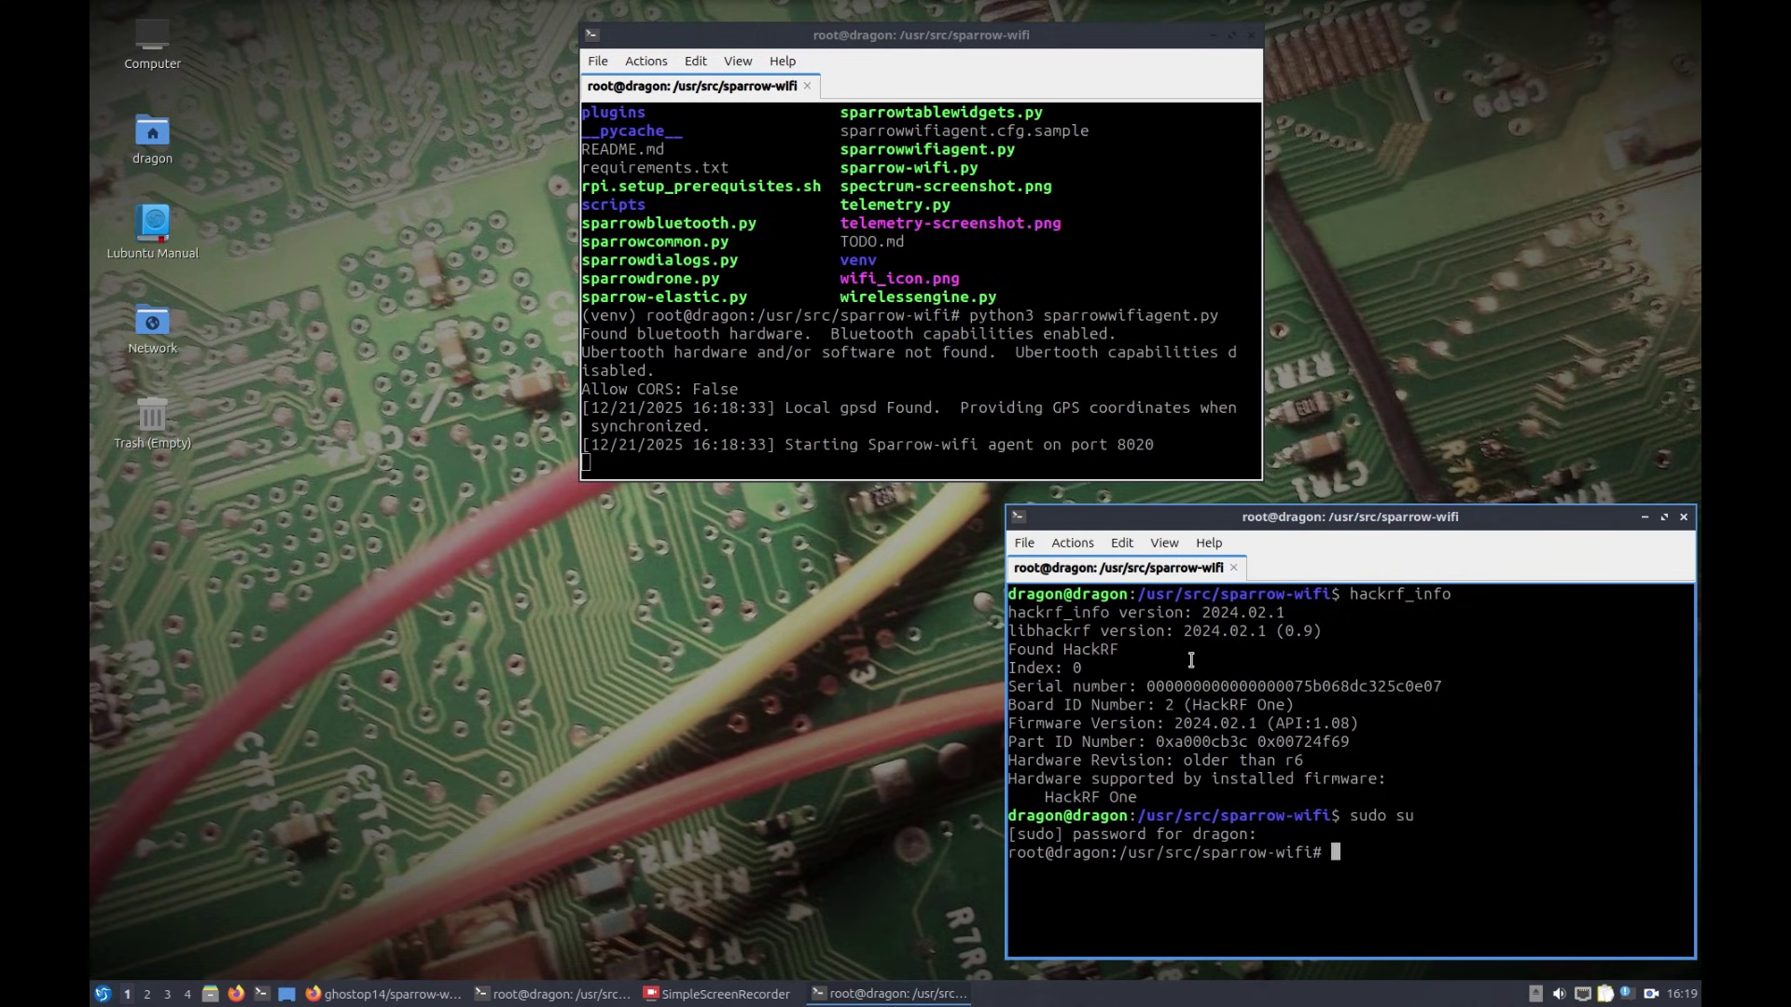
Step: Change into controller/ and delete the old state/controller.db database with rm
type("ls")
key("Return")
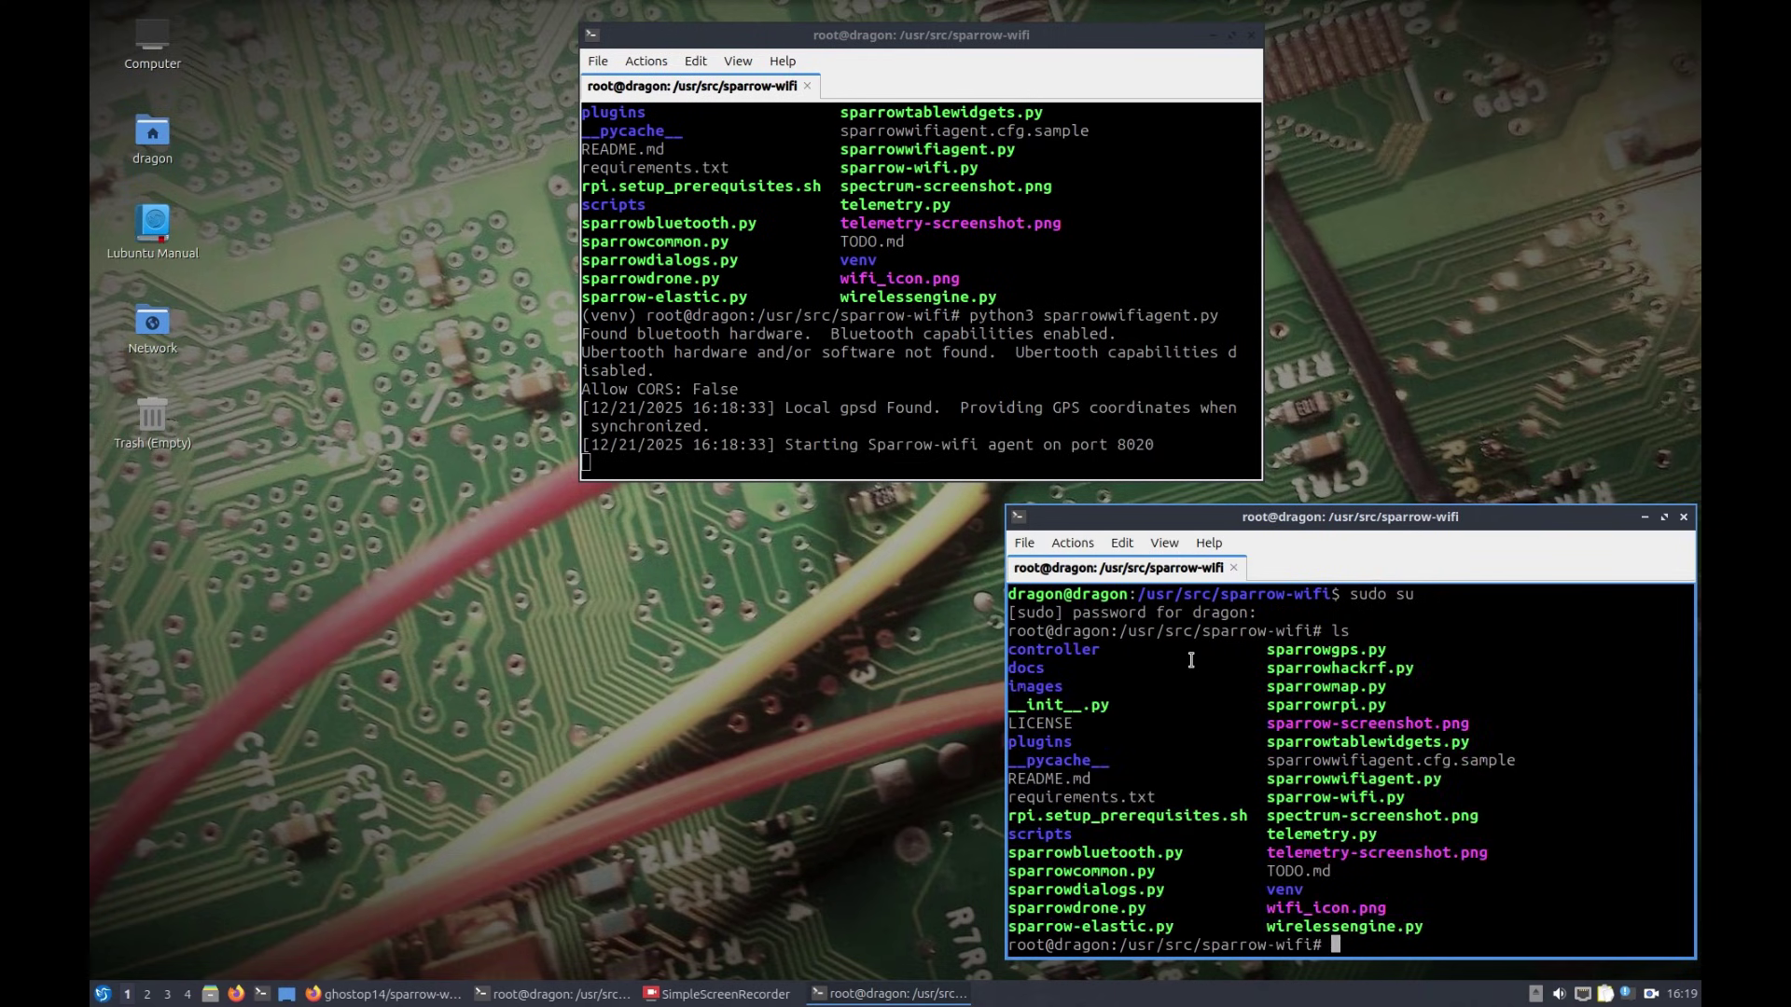
type("cd controller/")
key("Return")
type("ls")
key("Return")
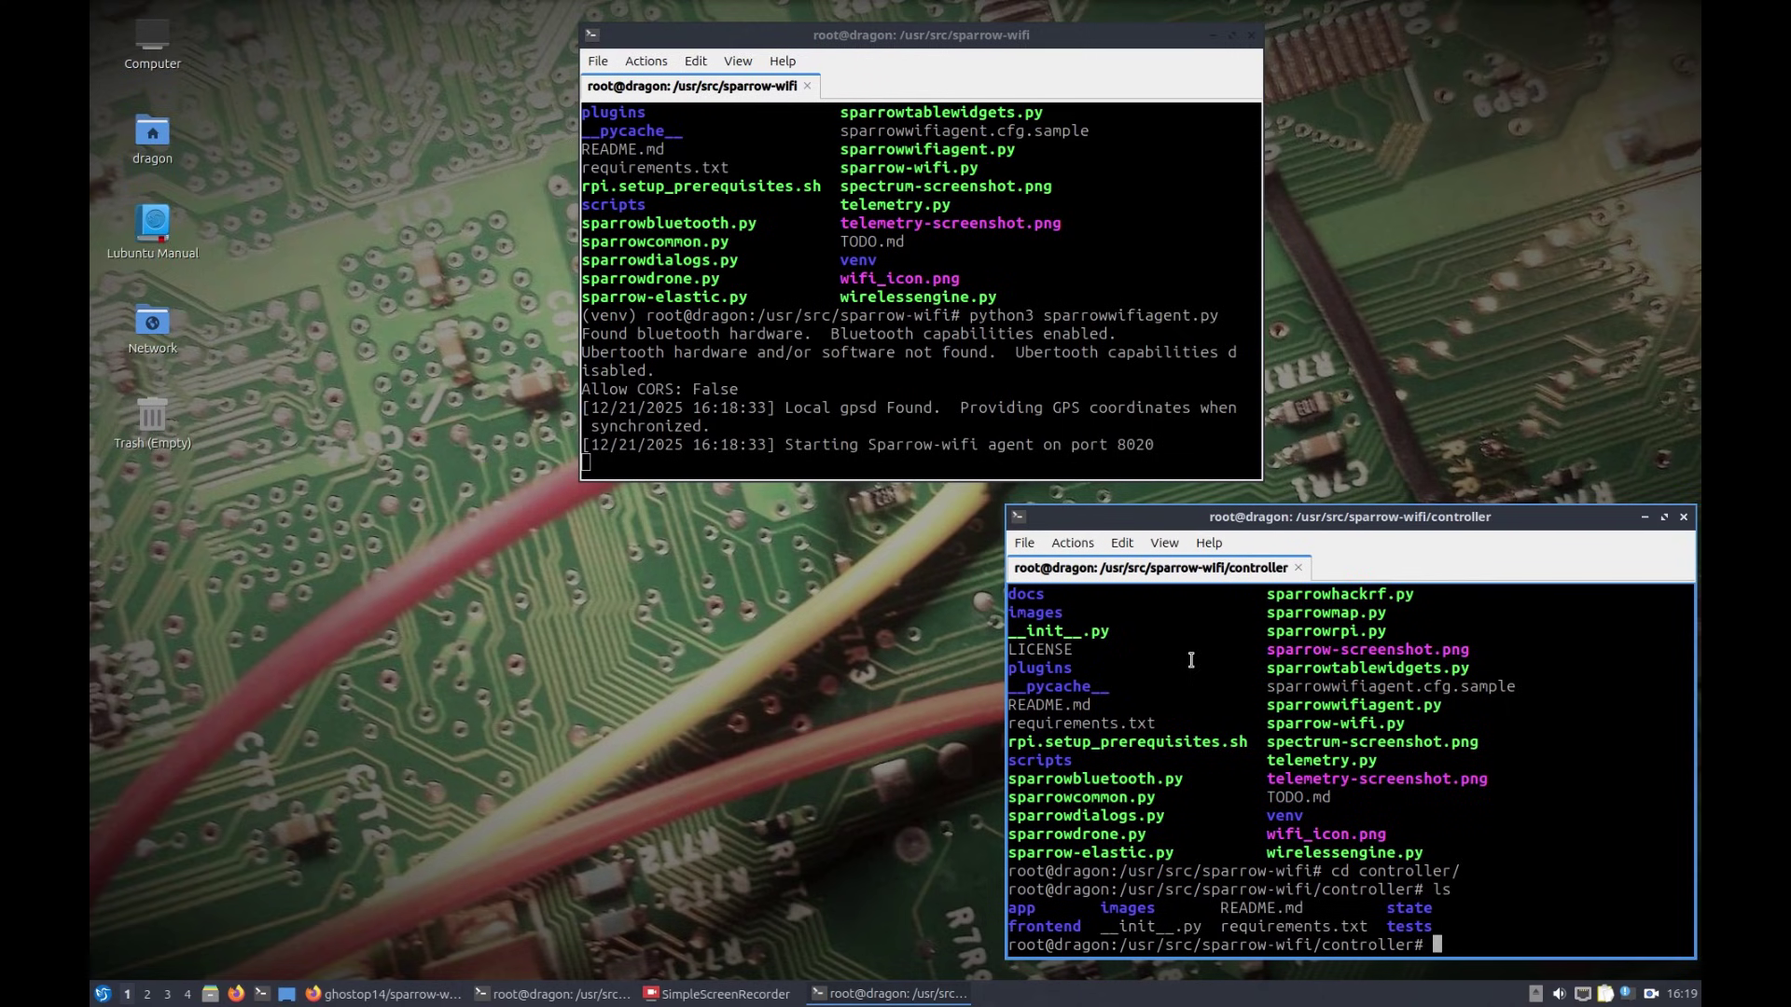
type("rm st")
key("Tab")
key("Tab")
key("Tab")
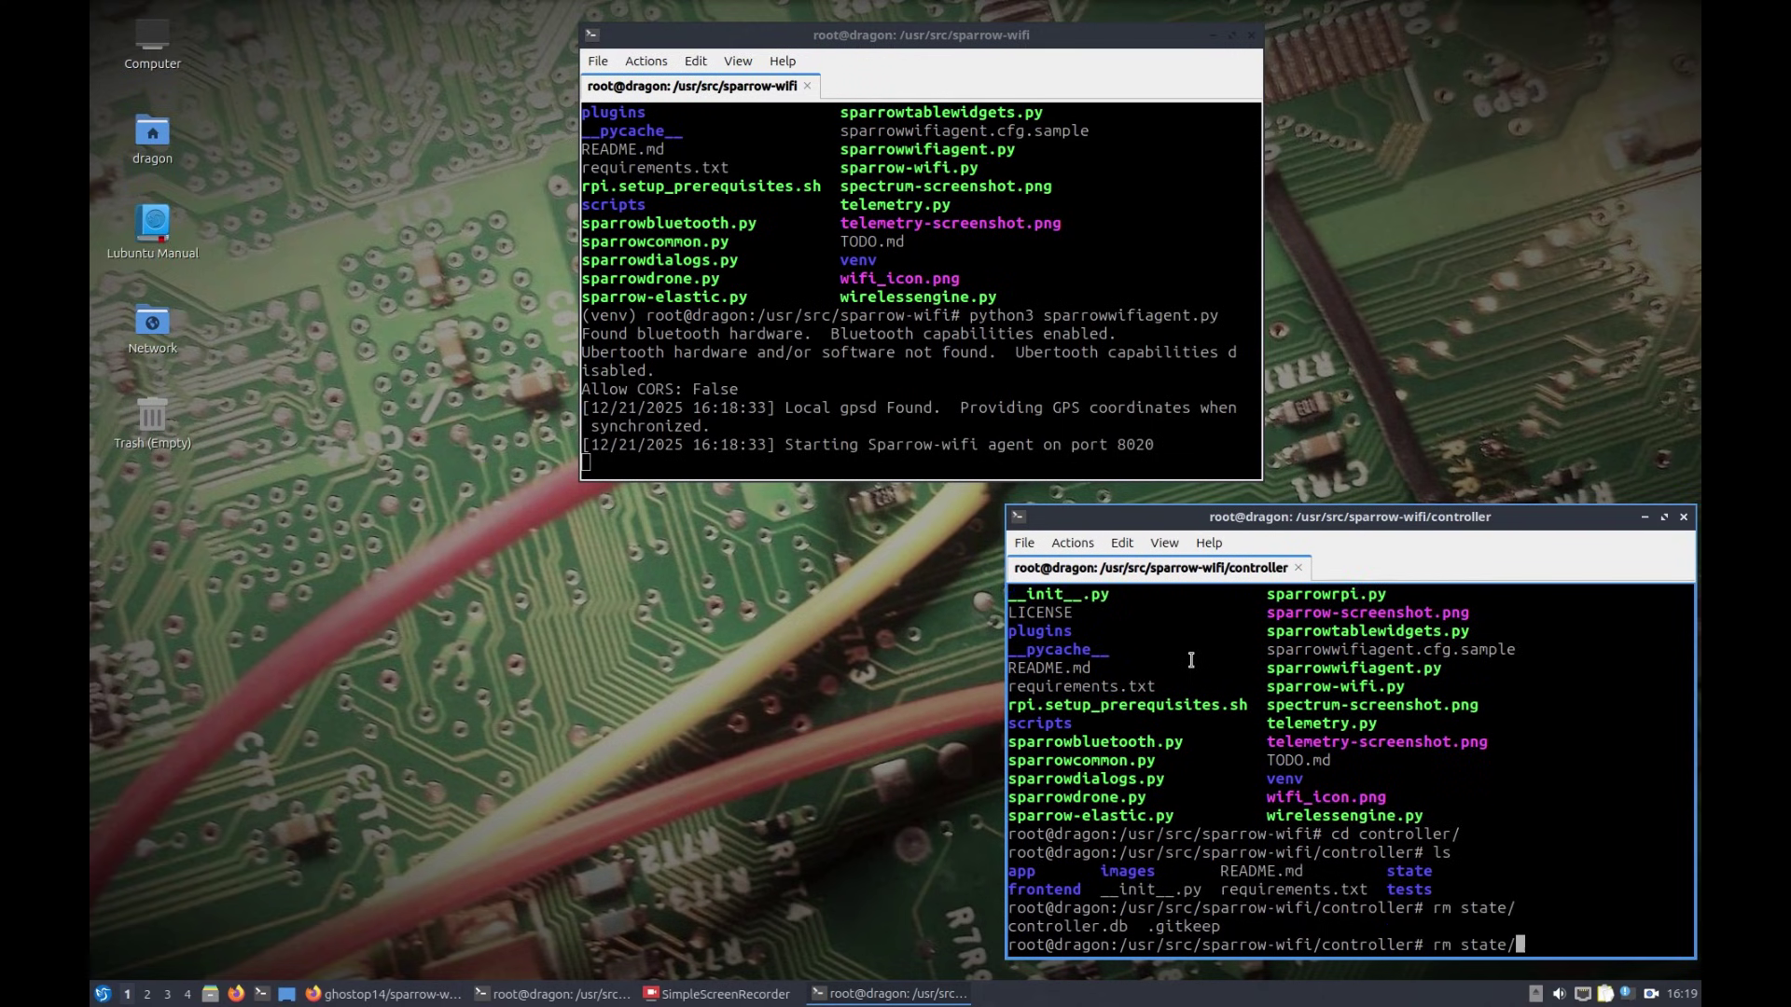
type("con")
key("Tab")
key("Return")
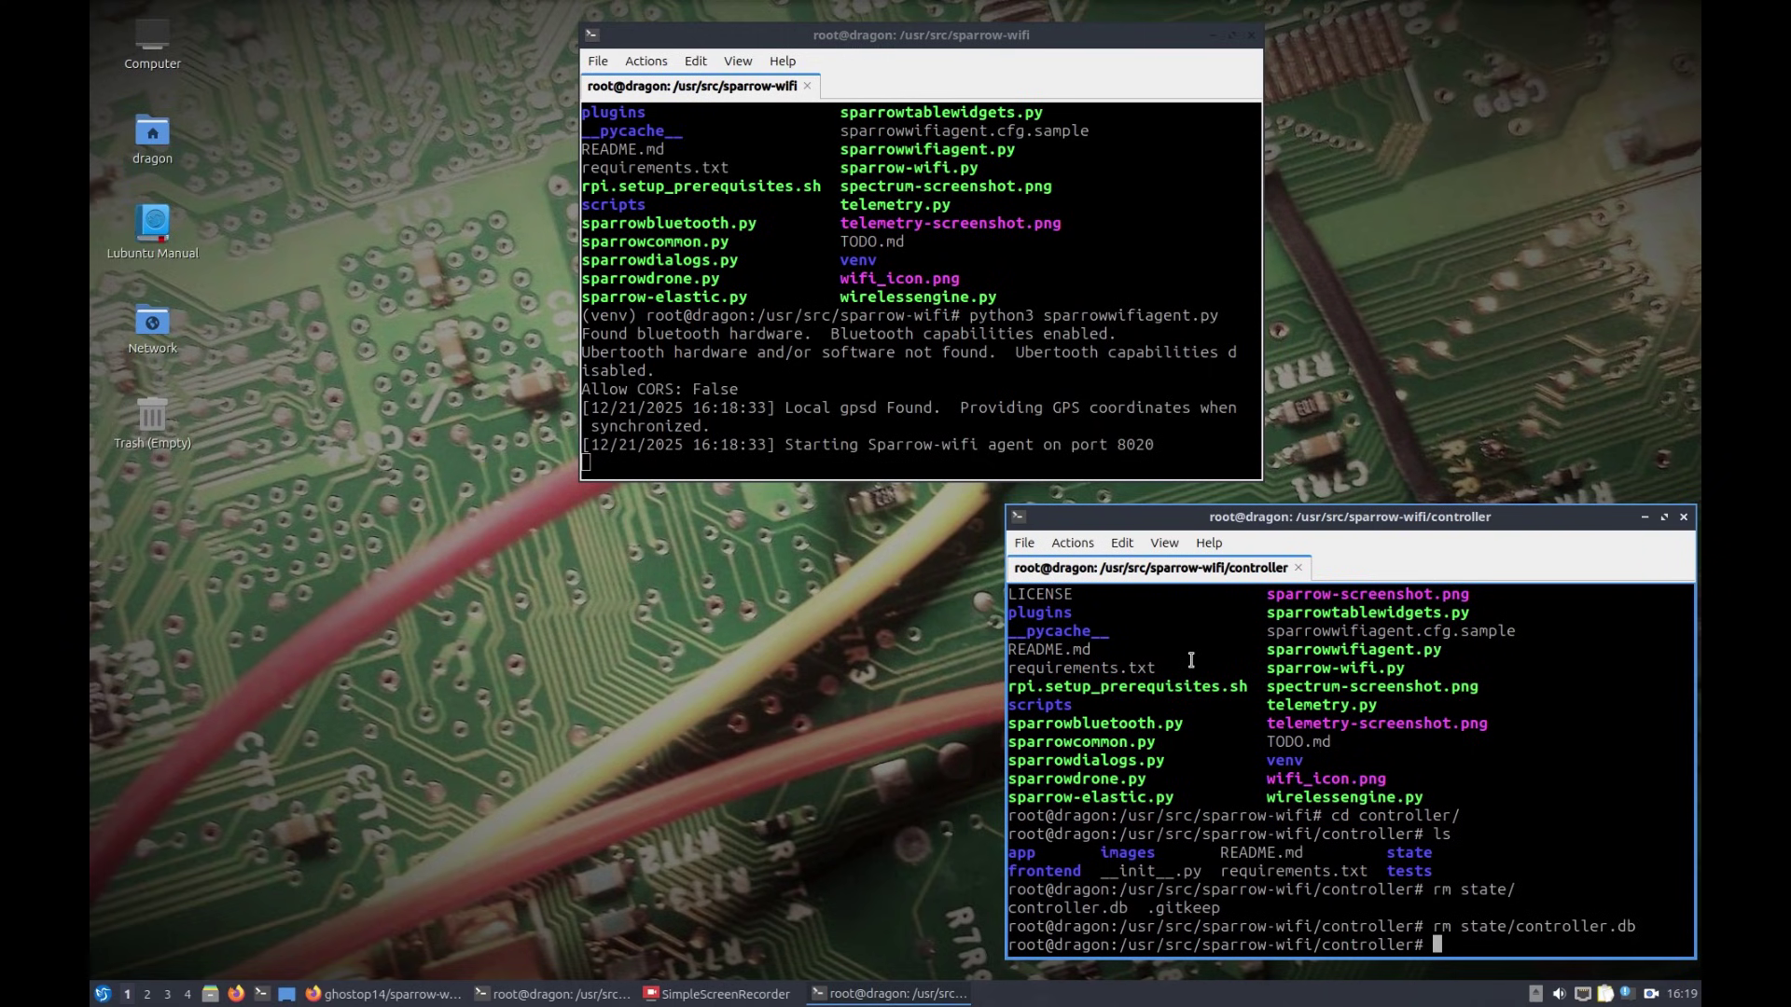
type("cat")
Step: Copy the 'uvicorn app.main:app --reload' line from the controller README and clear the terminal prompt
left_click(384, 995)
left_click(435, 78)
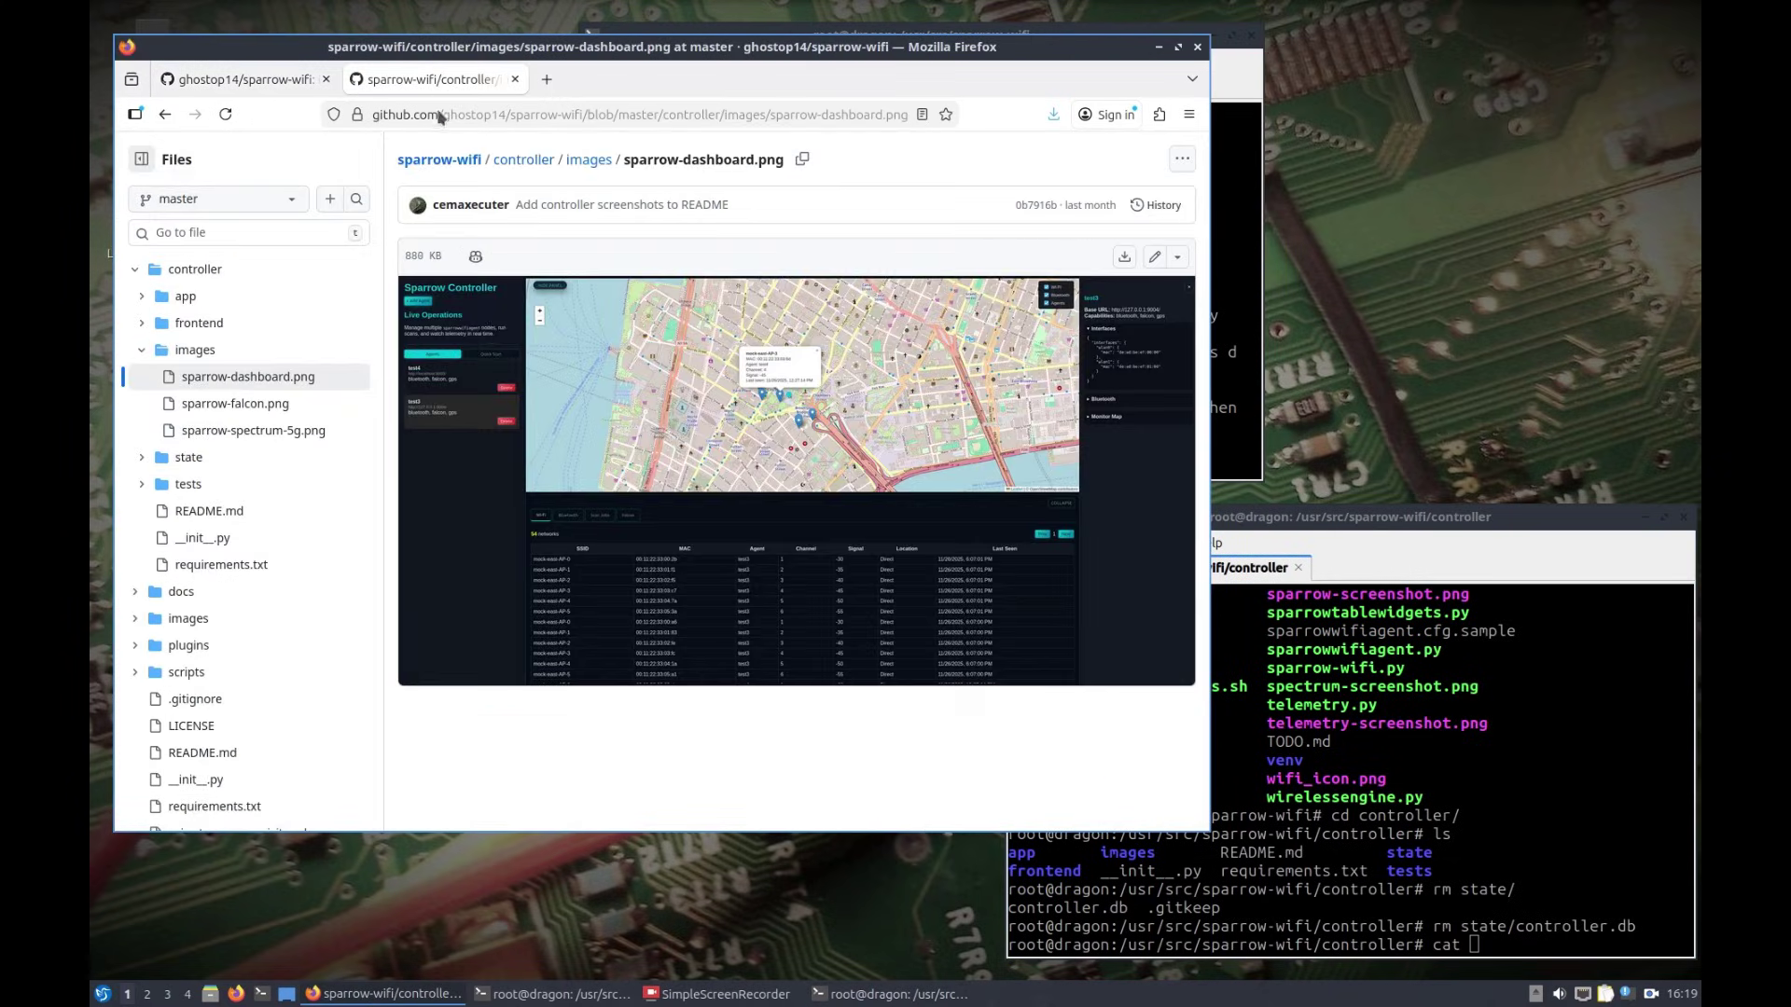
left_click(162, 114)
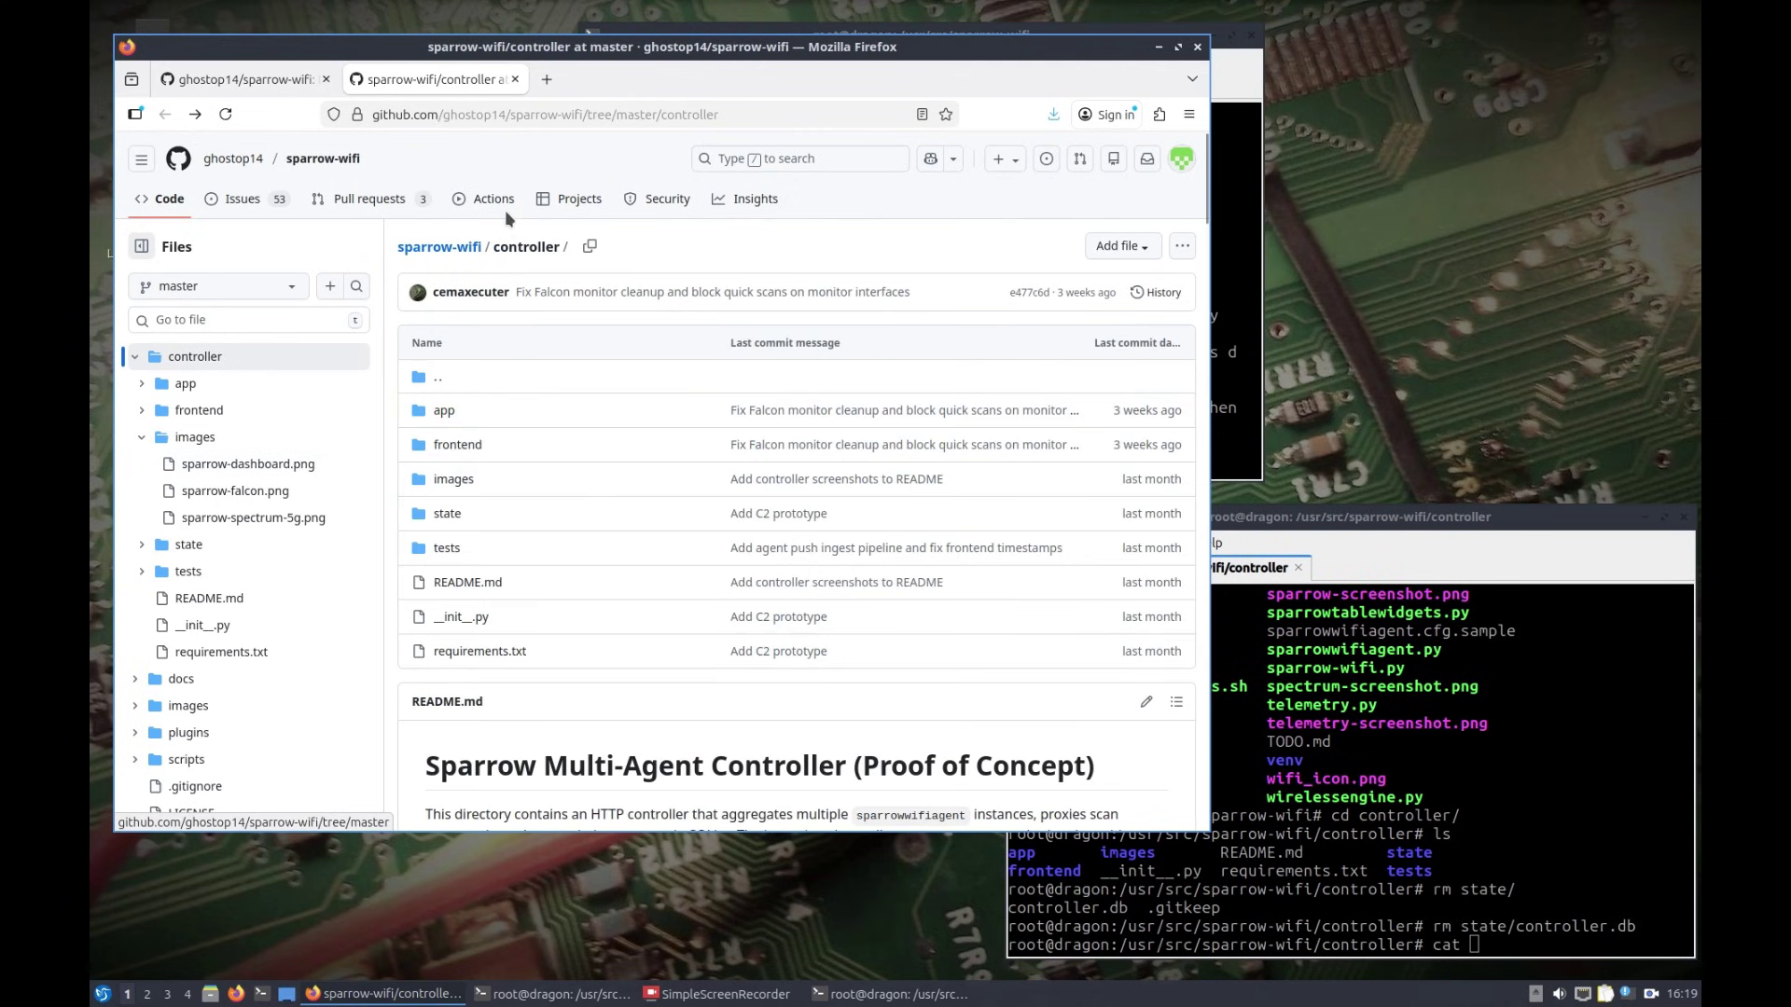
scroll(559, 457, "down", 5)
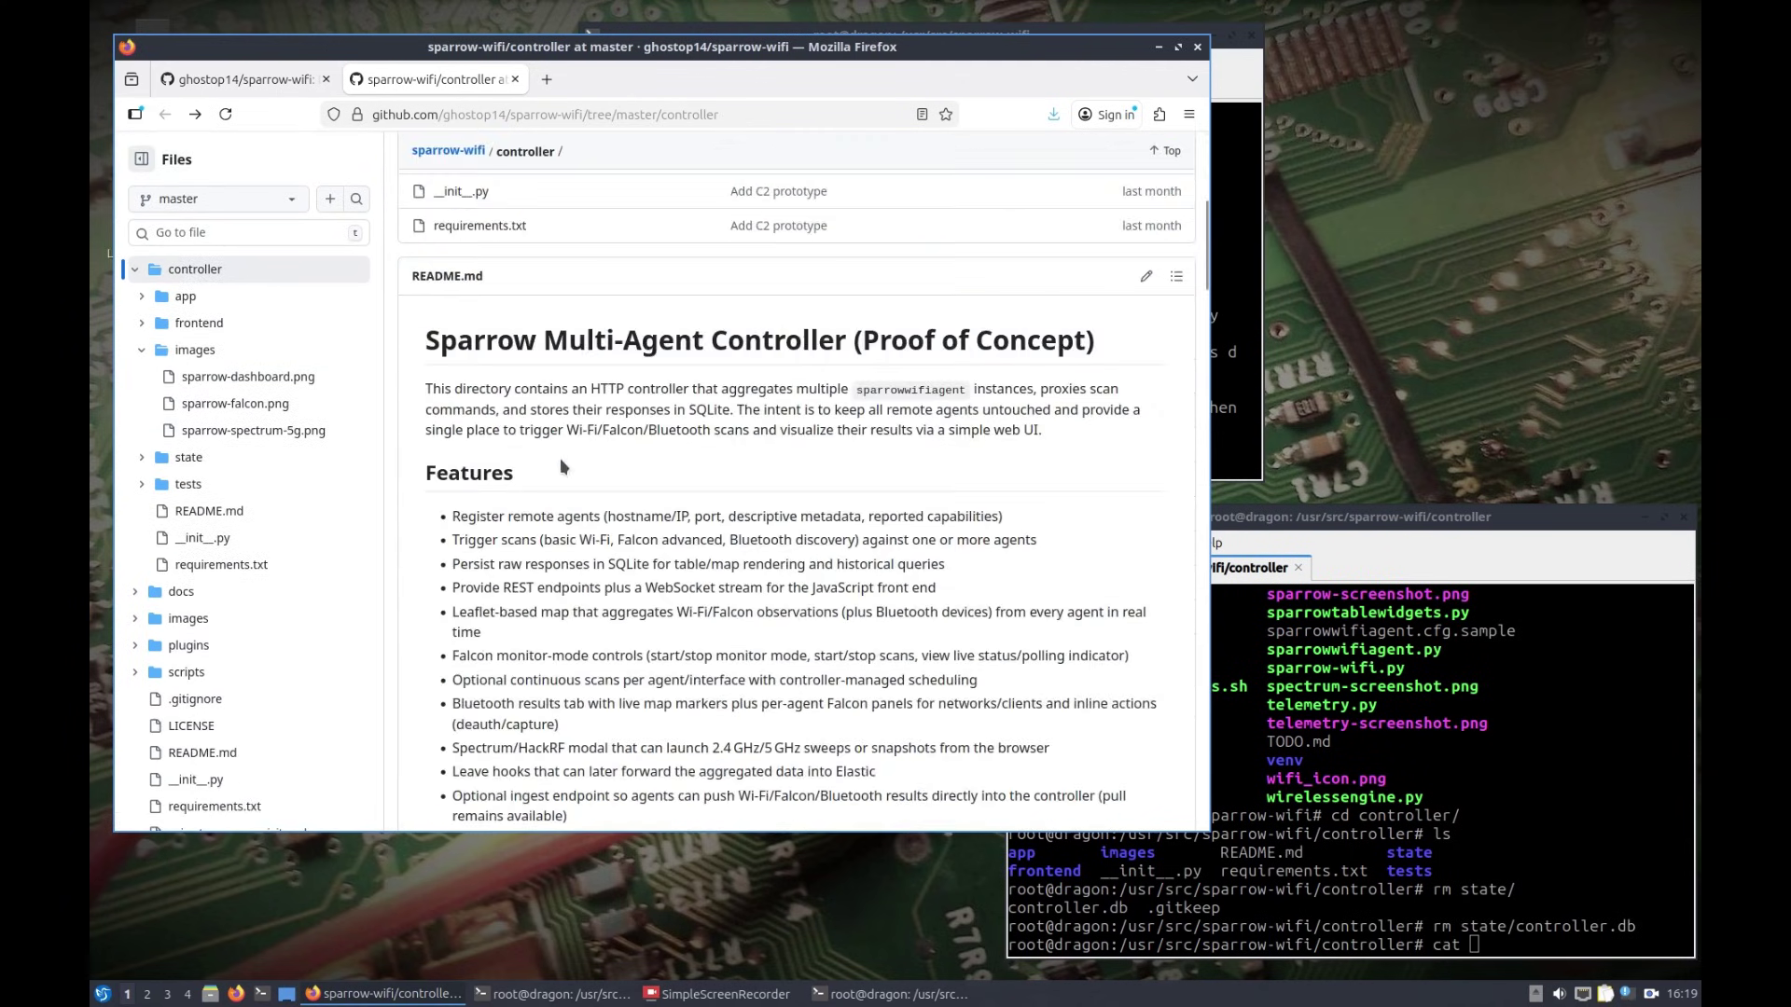
scroll(682, 516, "down", 4)
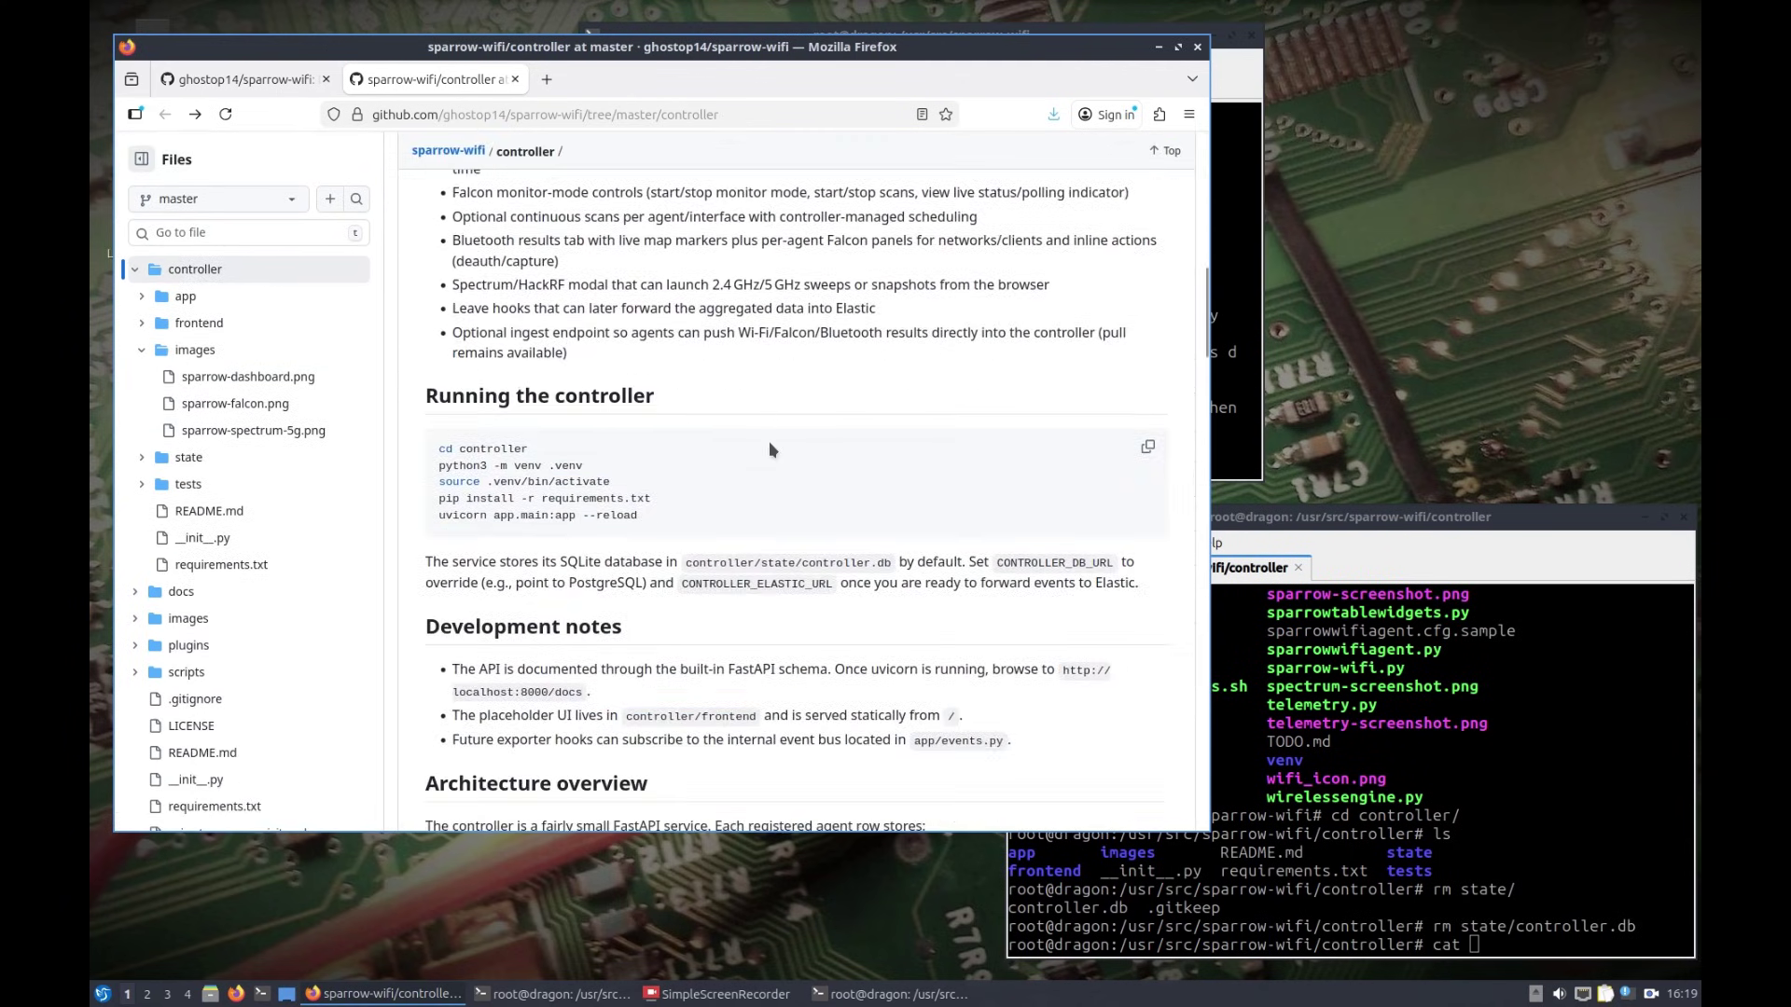
left_click_drag(639, 515, 438, 515)
right_click(449, 513)
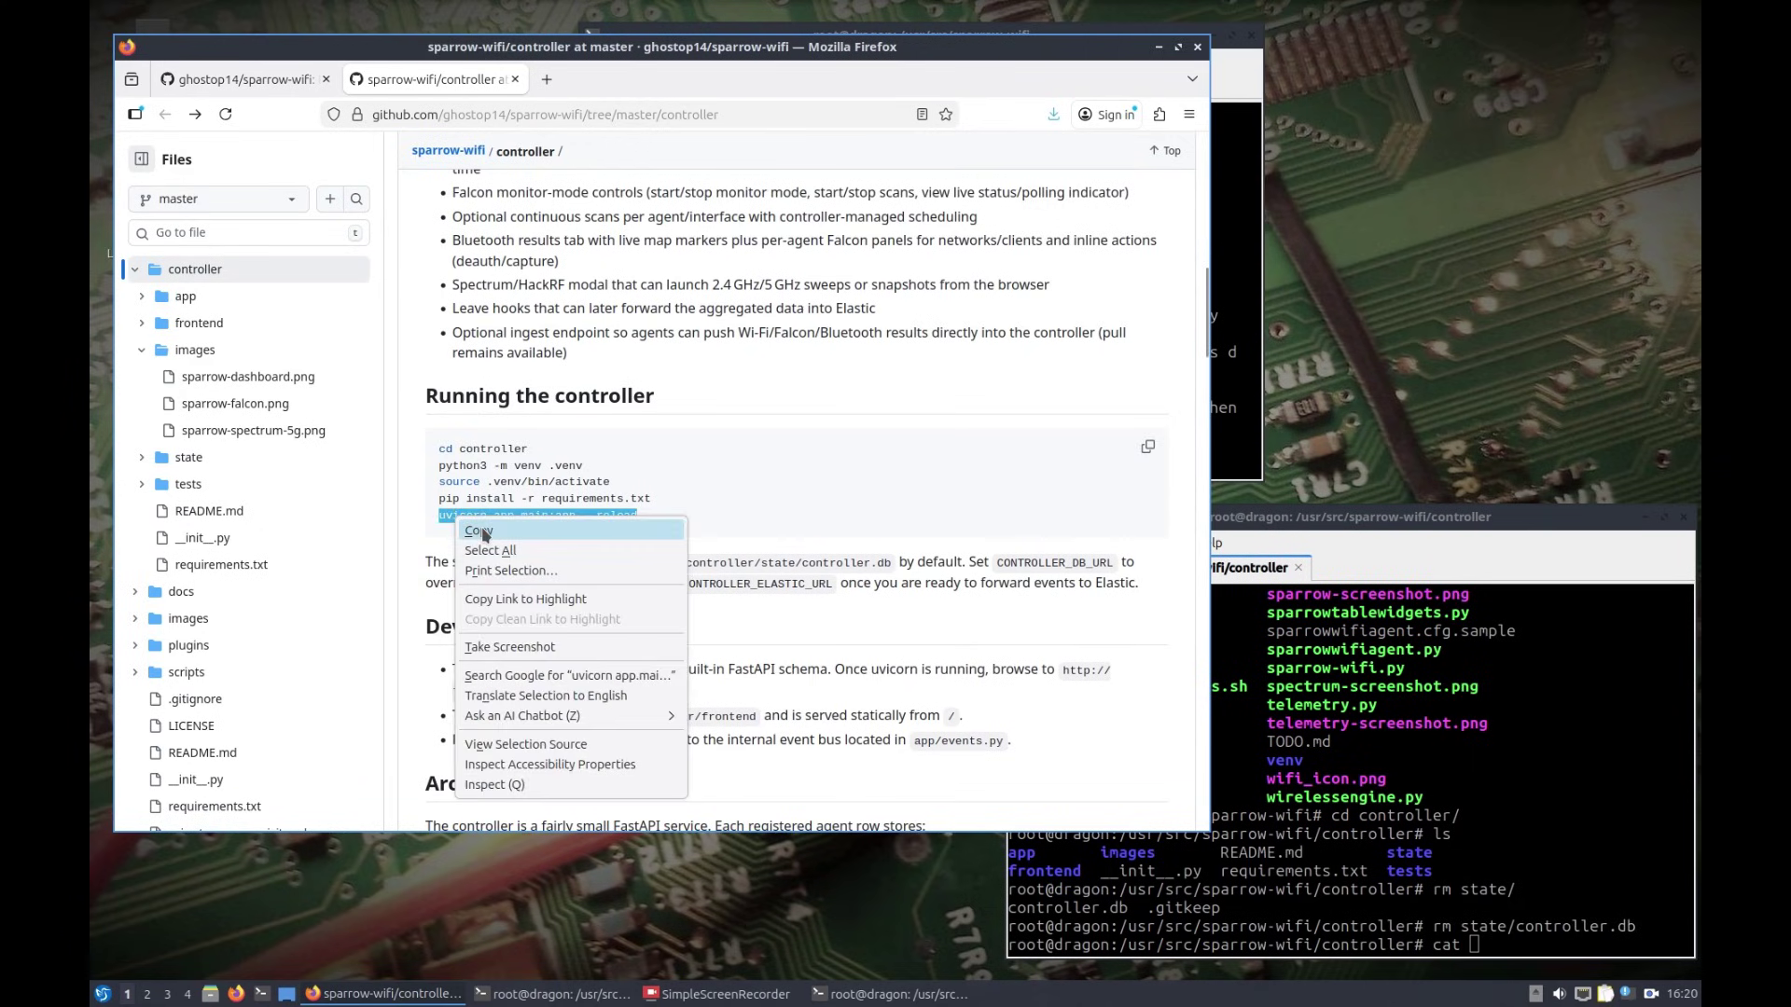
left_click(485, 532)
left_click(1415, 782)
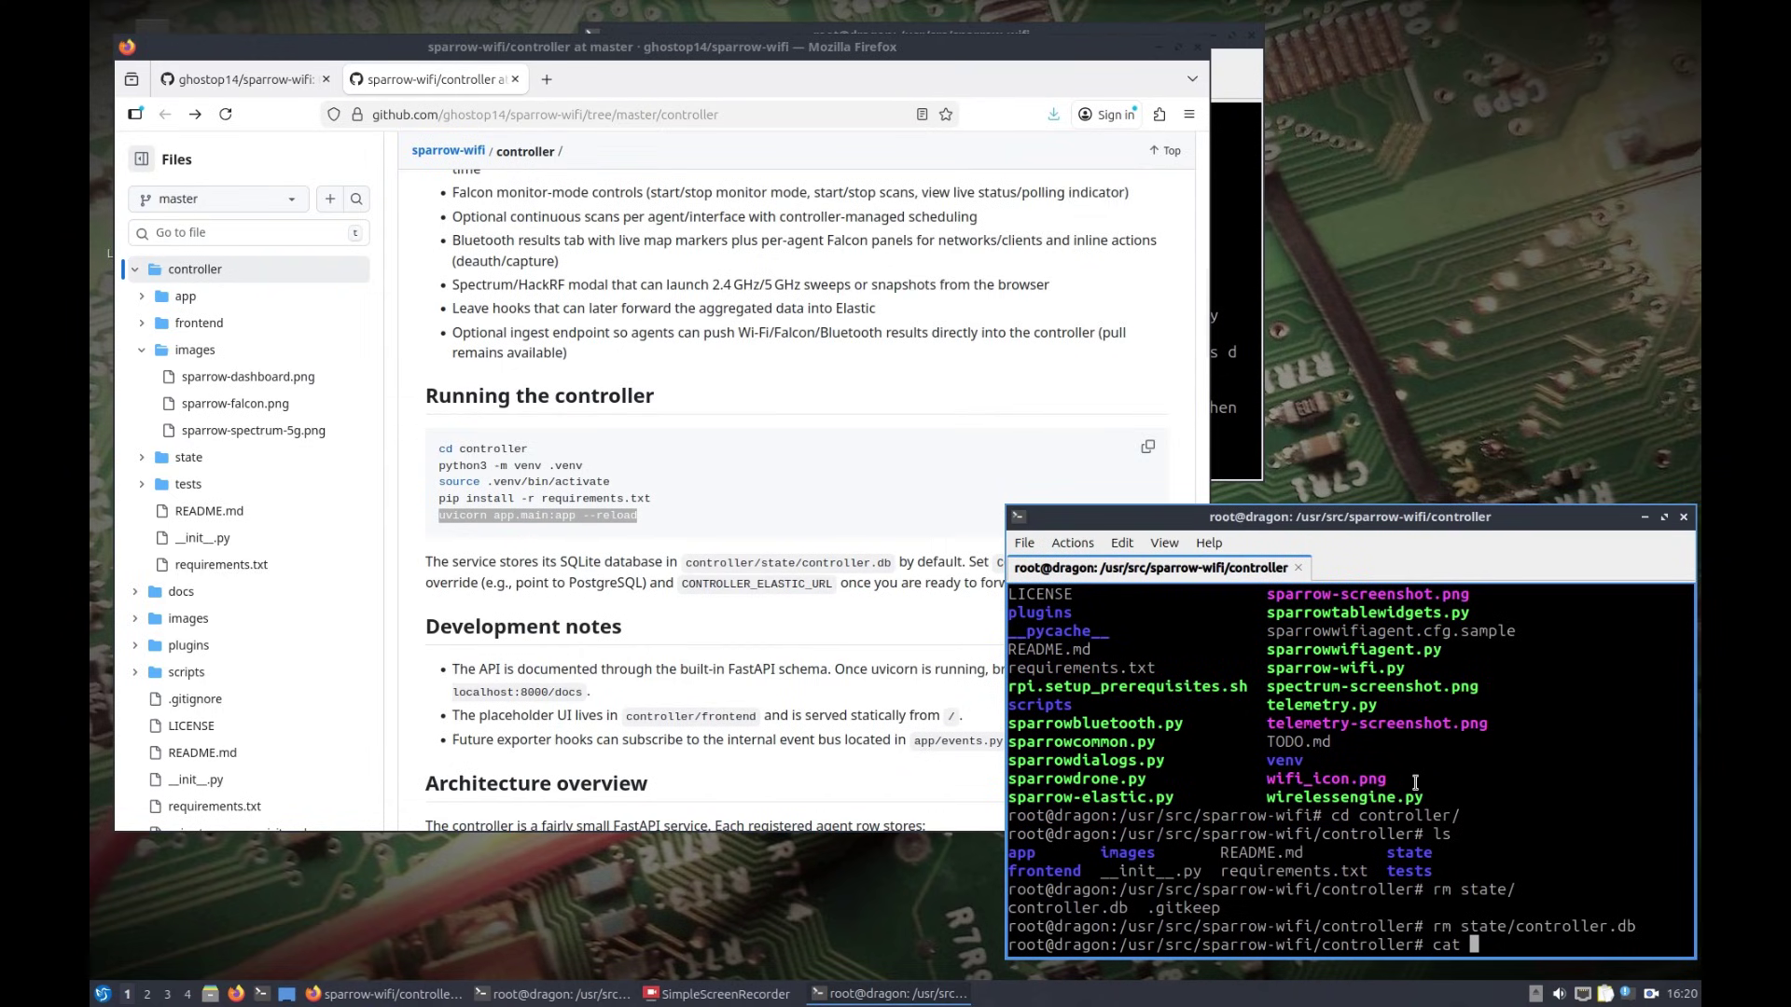
key("BackSpace")
key("BackSpace")
key("BackSpace")
key("BackSpace")
Step: Paste and run uvicorn app.main:app --reload in the root shell
right_click(1522, 784)
left_click(1496, 530)
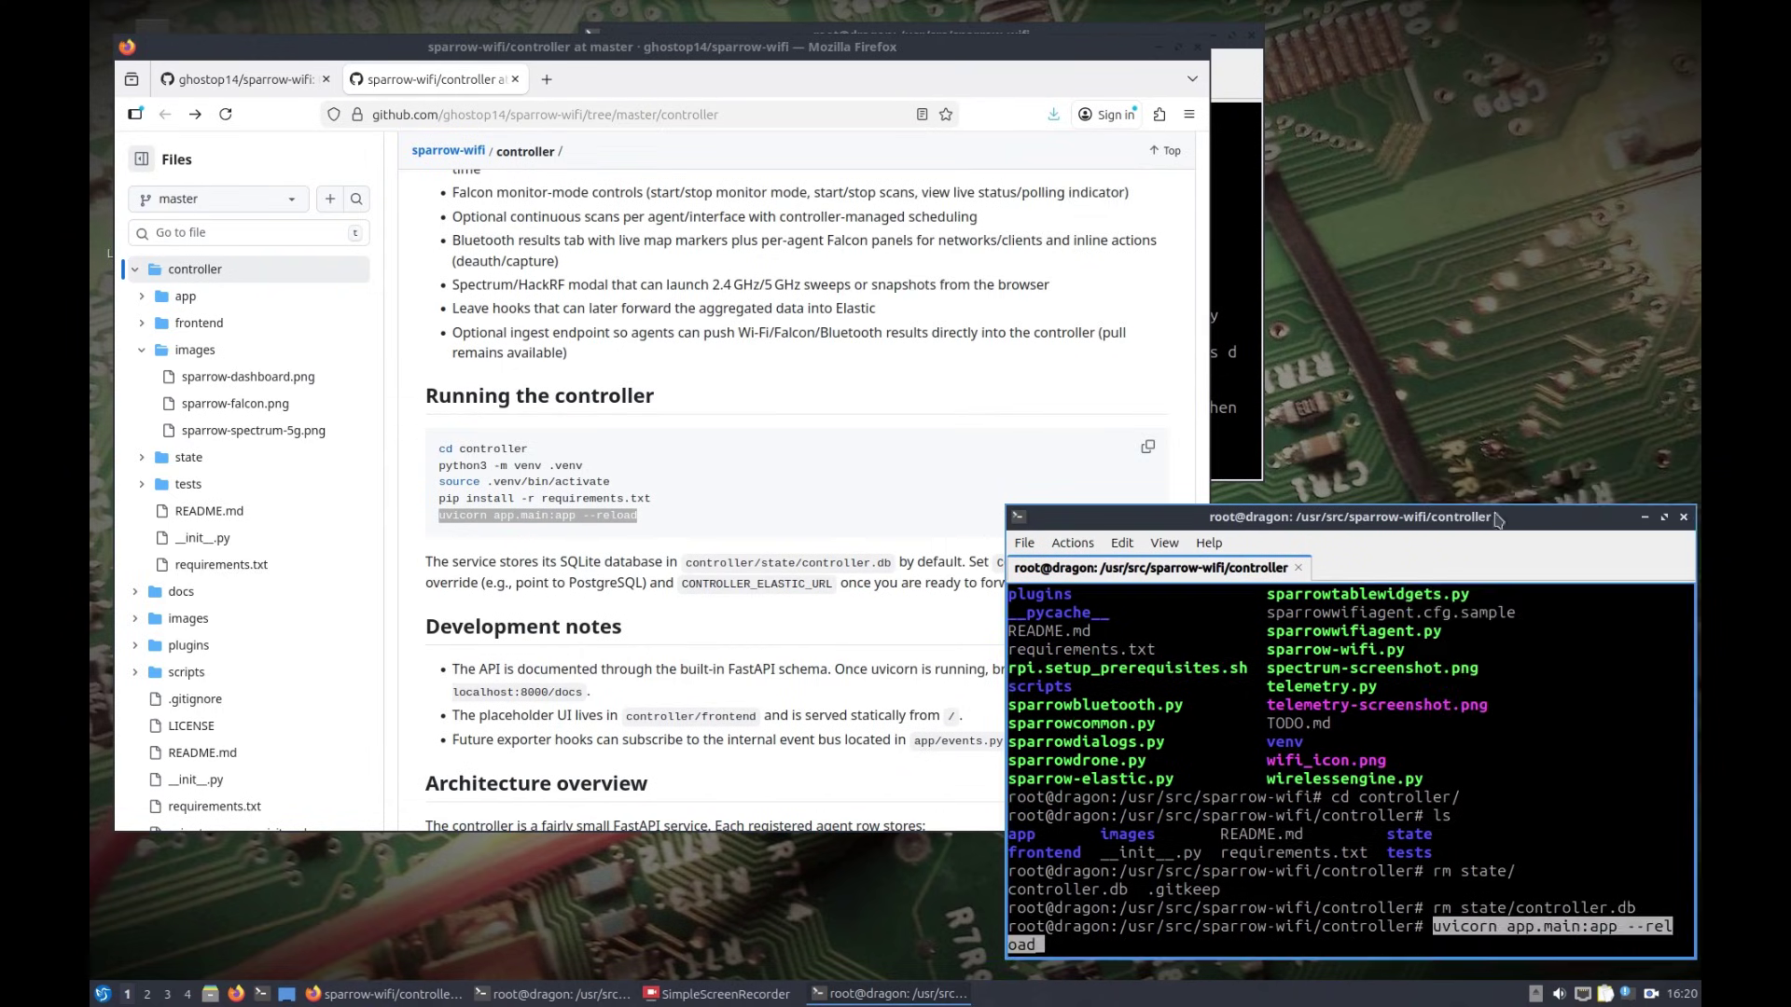
key("Return")
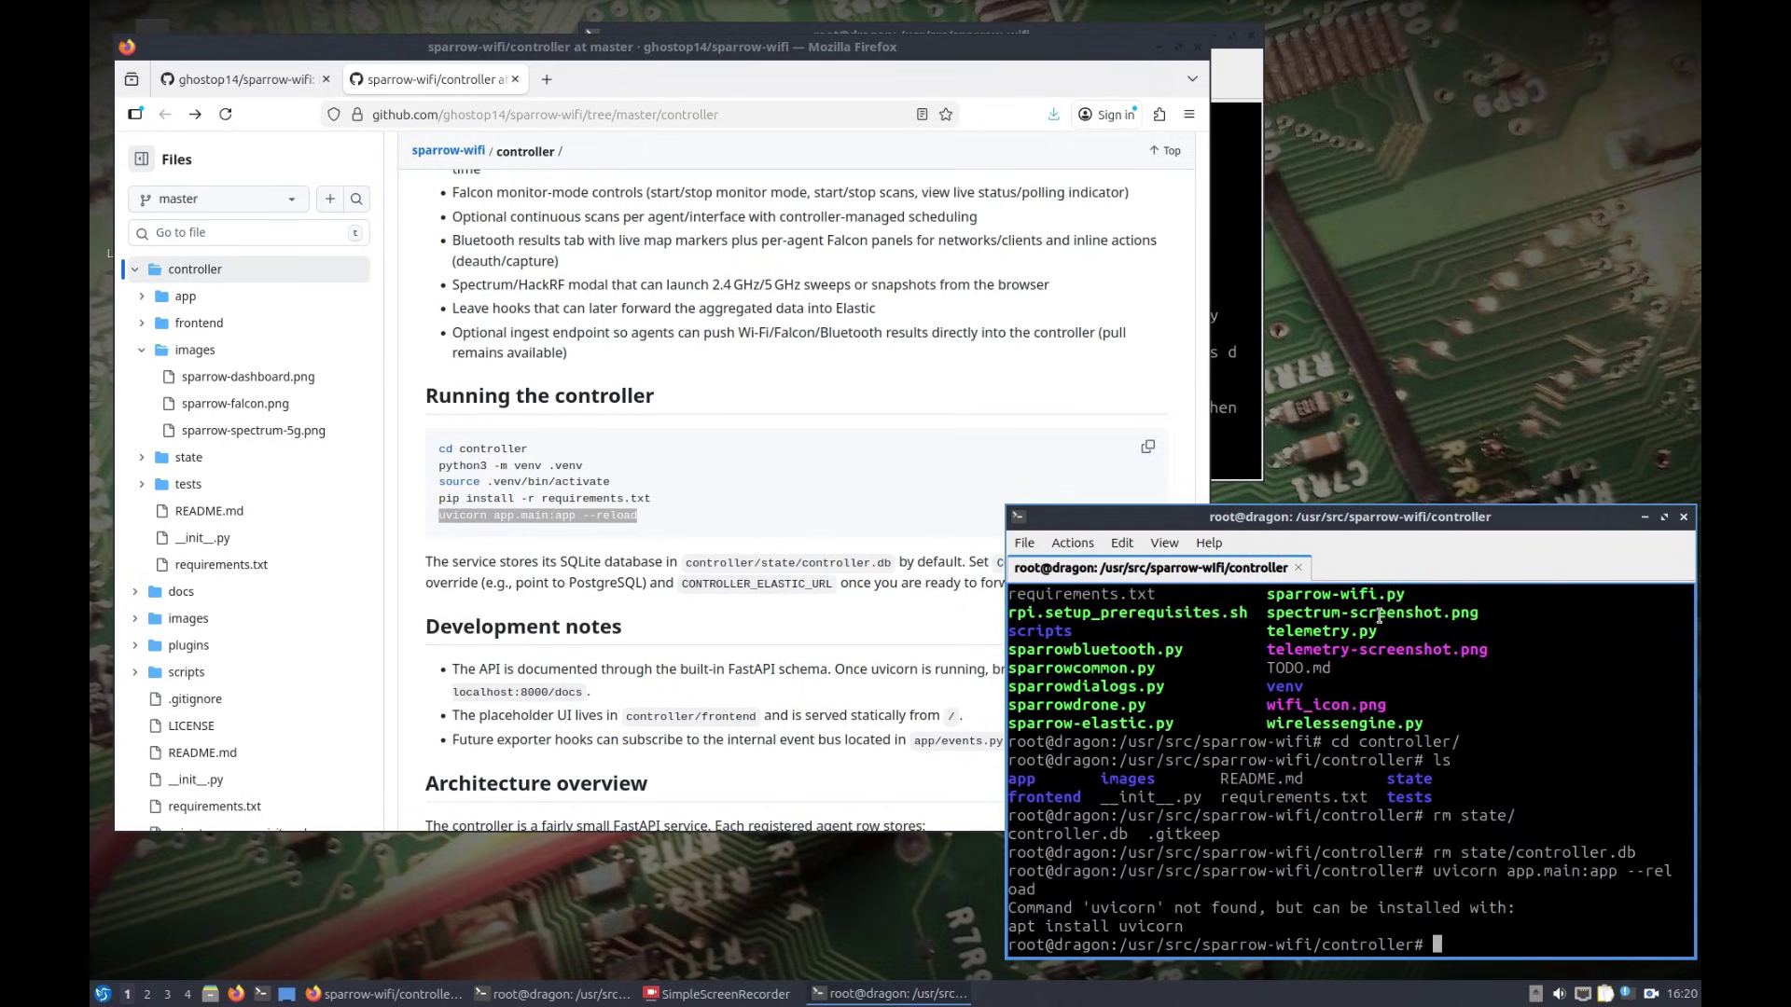
Step: Activate ../venv/bin/activate and rerun the uvicorn command so the controller serves on 127.0.0.1:8000
type("source ../venv/bin/activate")
key("Return")
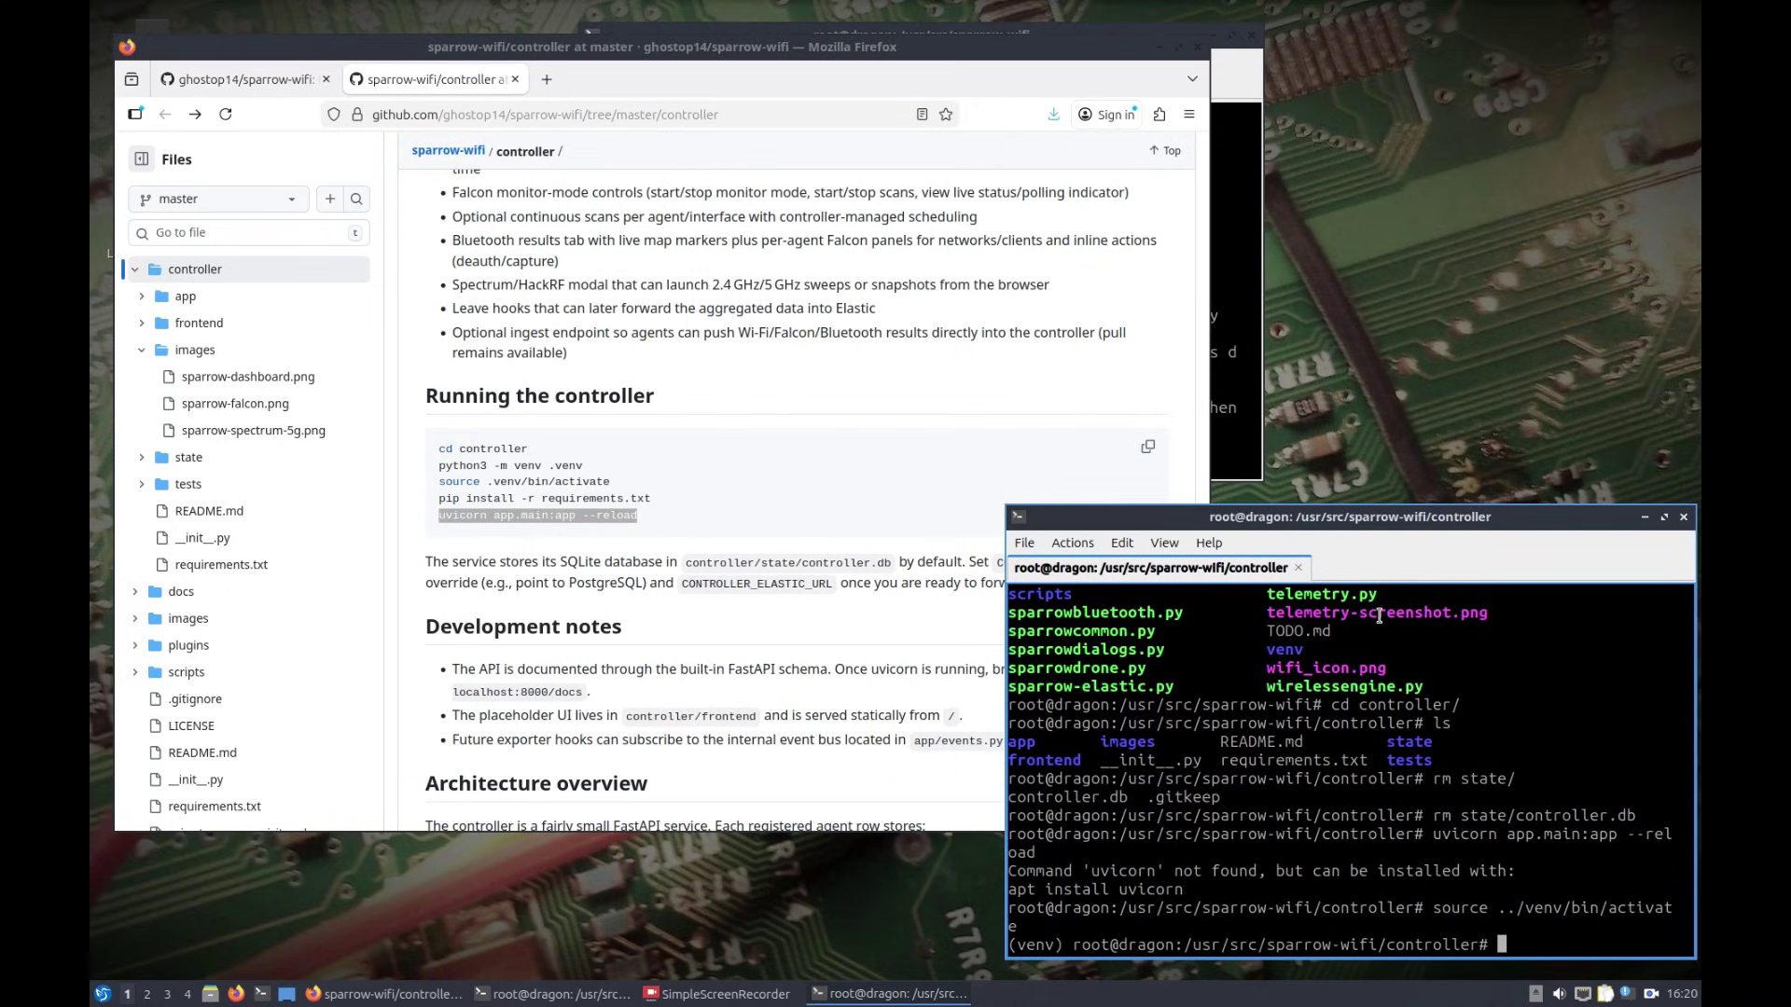
key("Up")
key("Up")
key("Down")
key("Up")
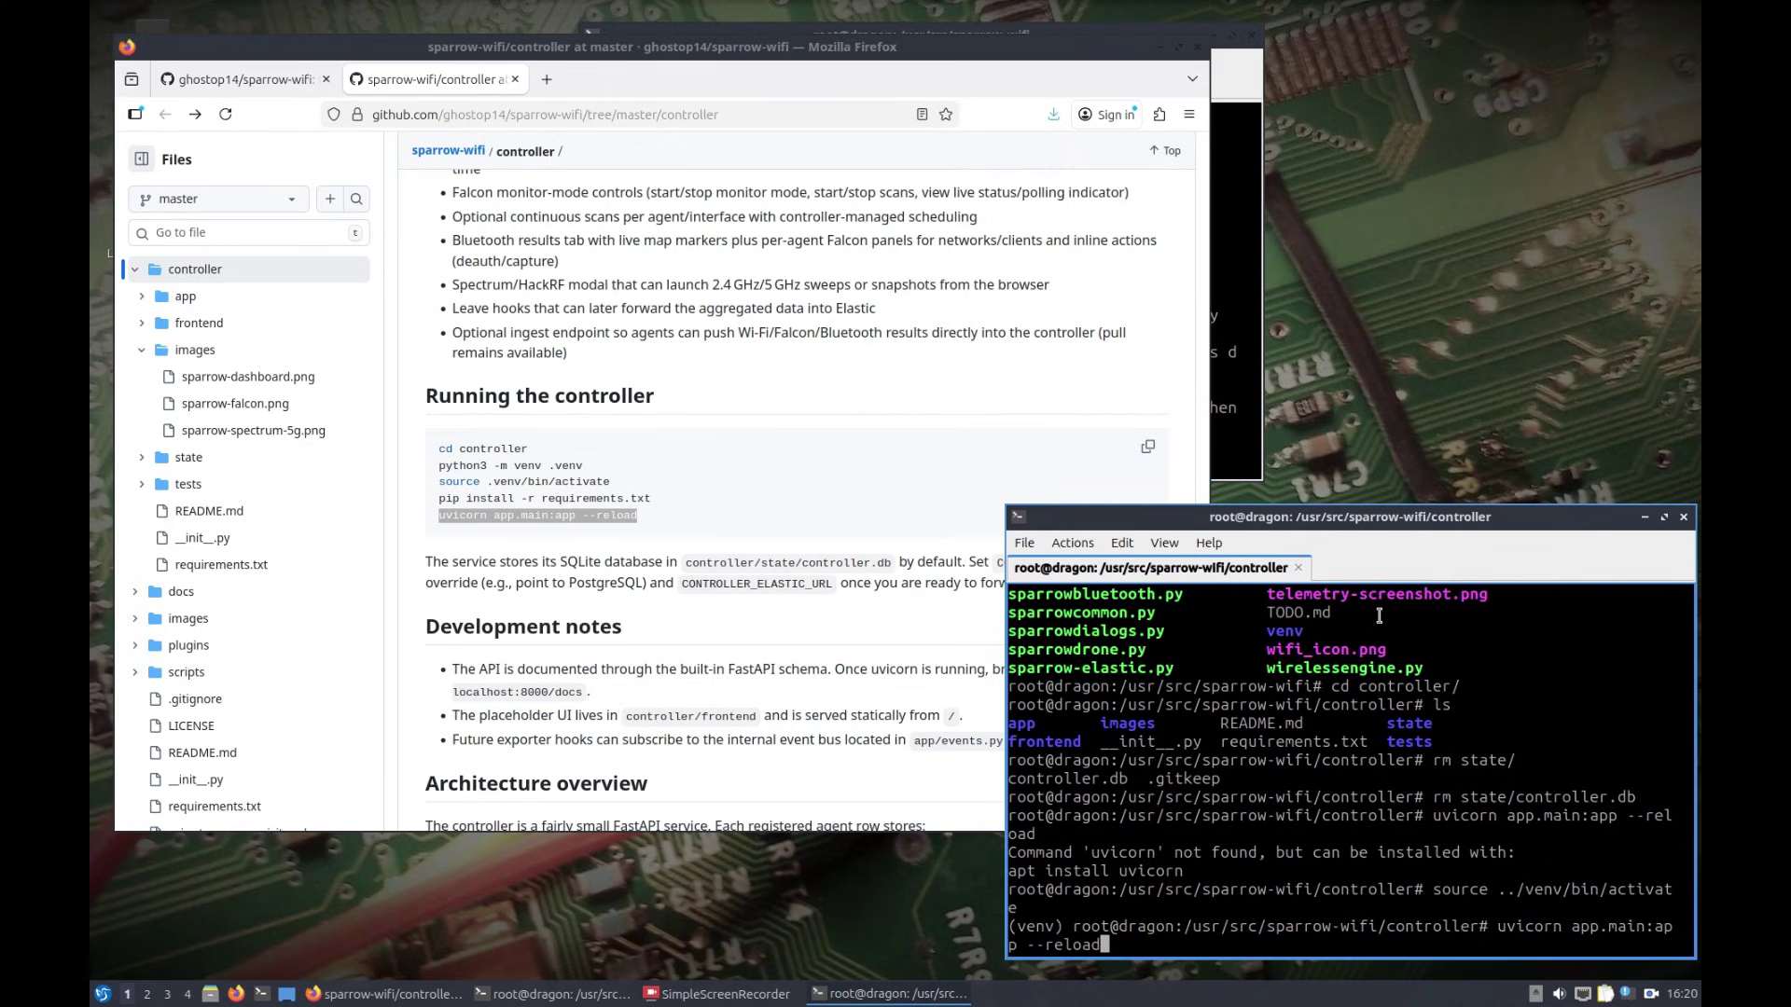
key("Return")
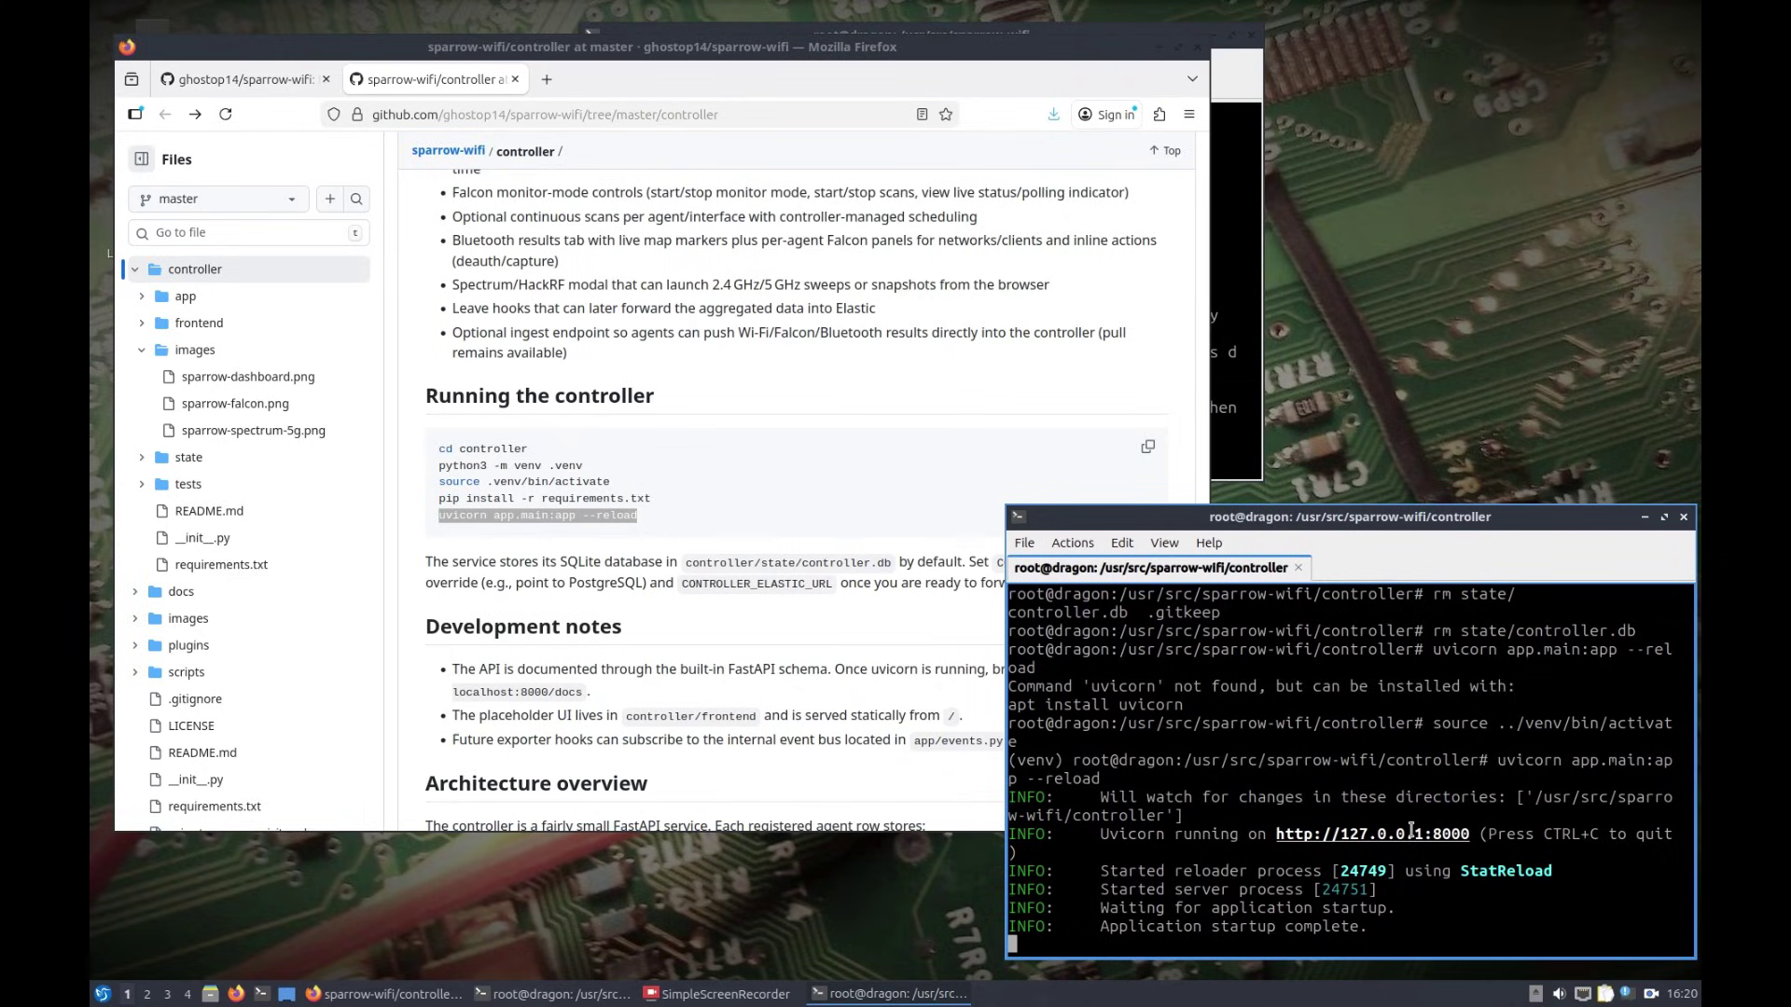
left_click(1412, 831)
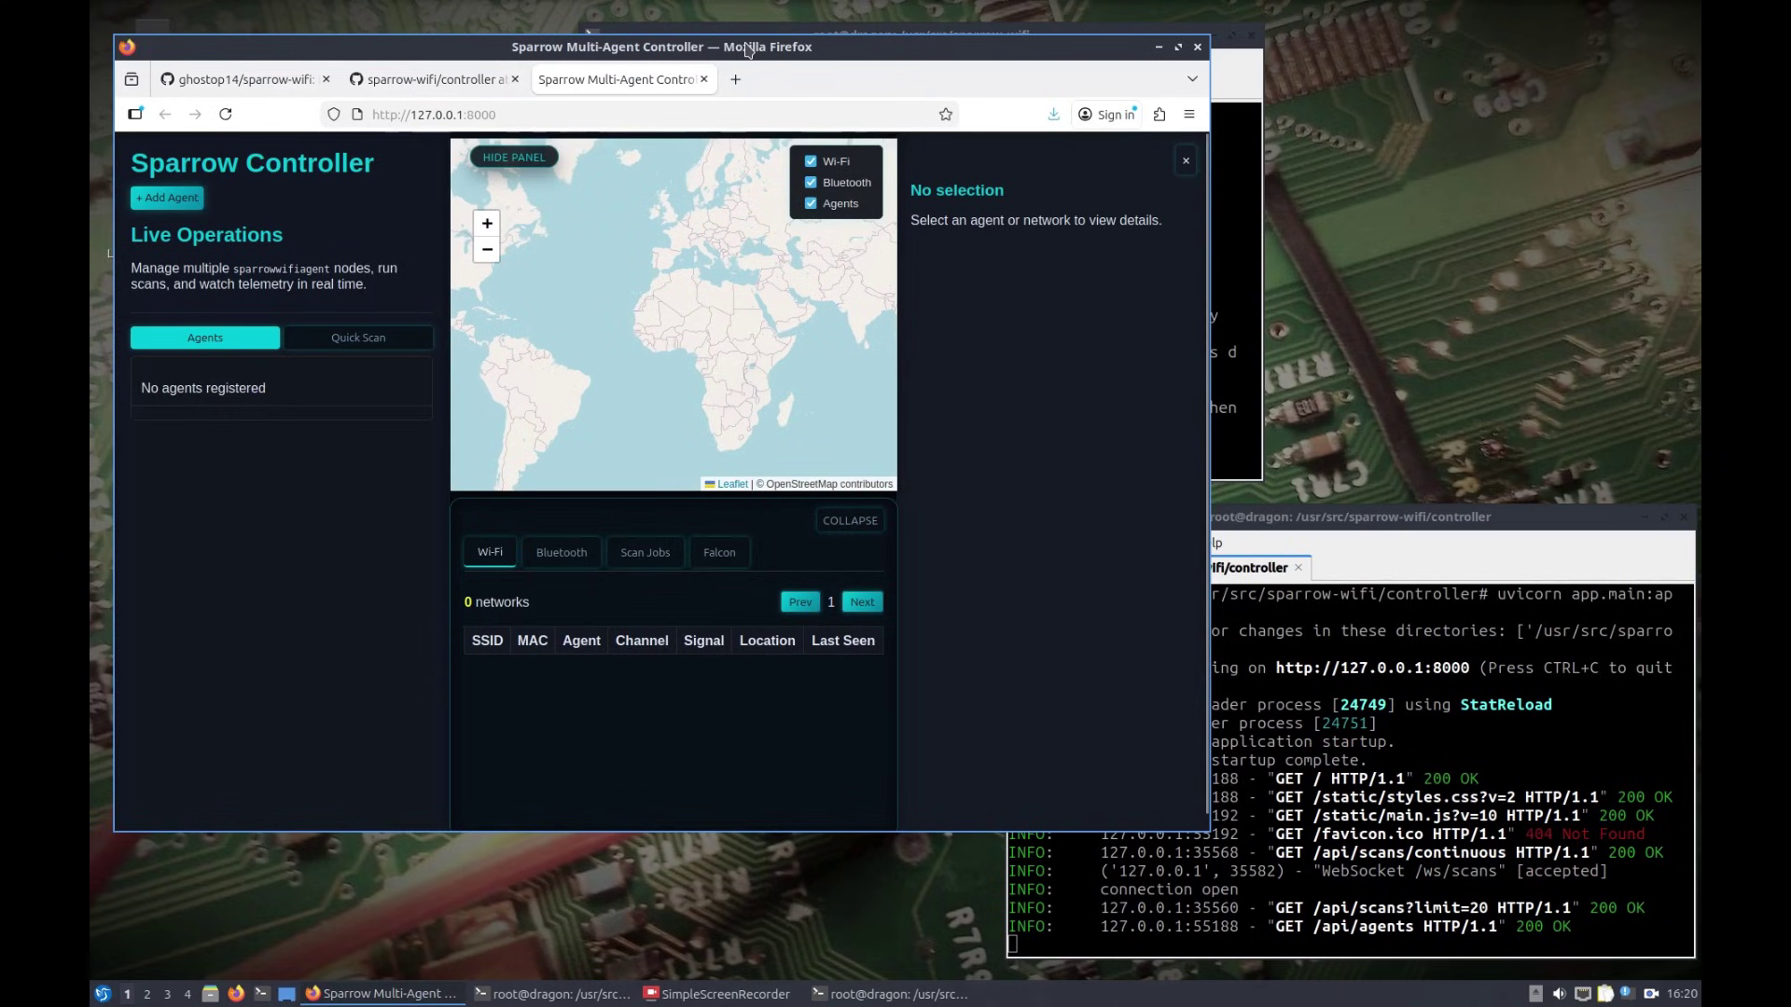
left_click_drag(749, 39, 900, 48)
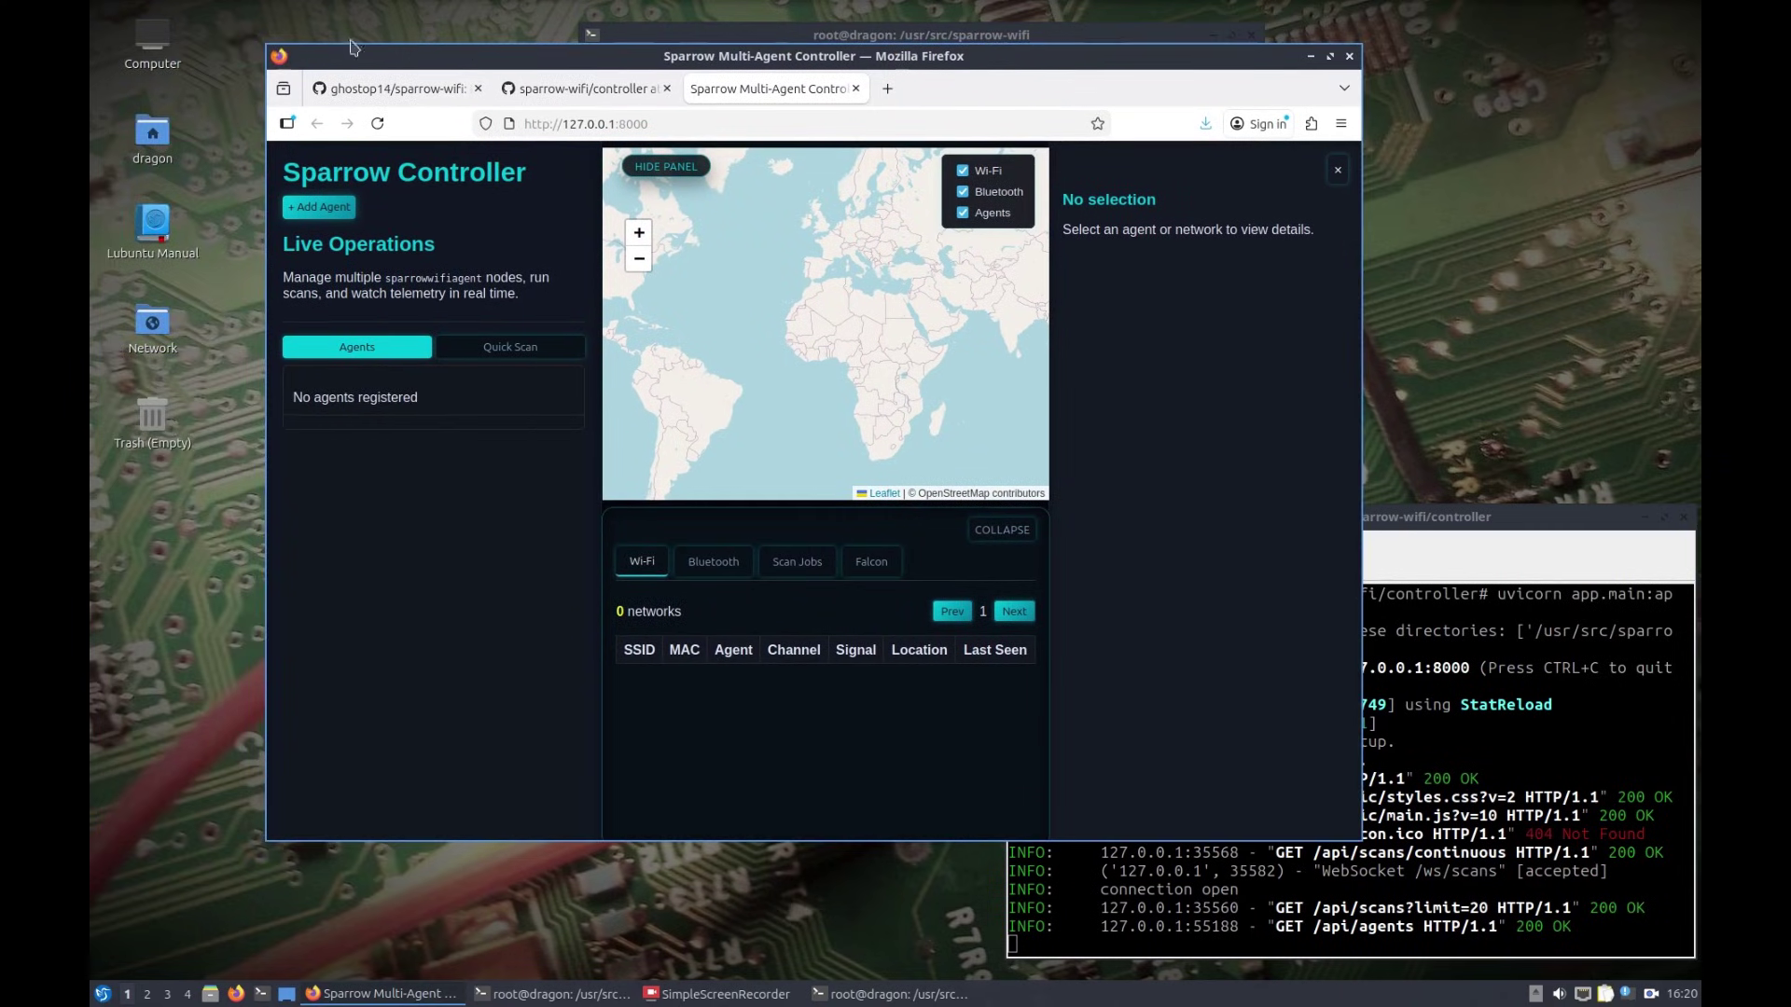
left_click_drag(268, 44, 111, 27)
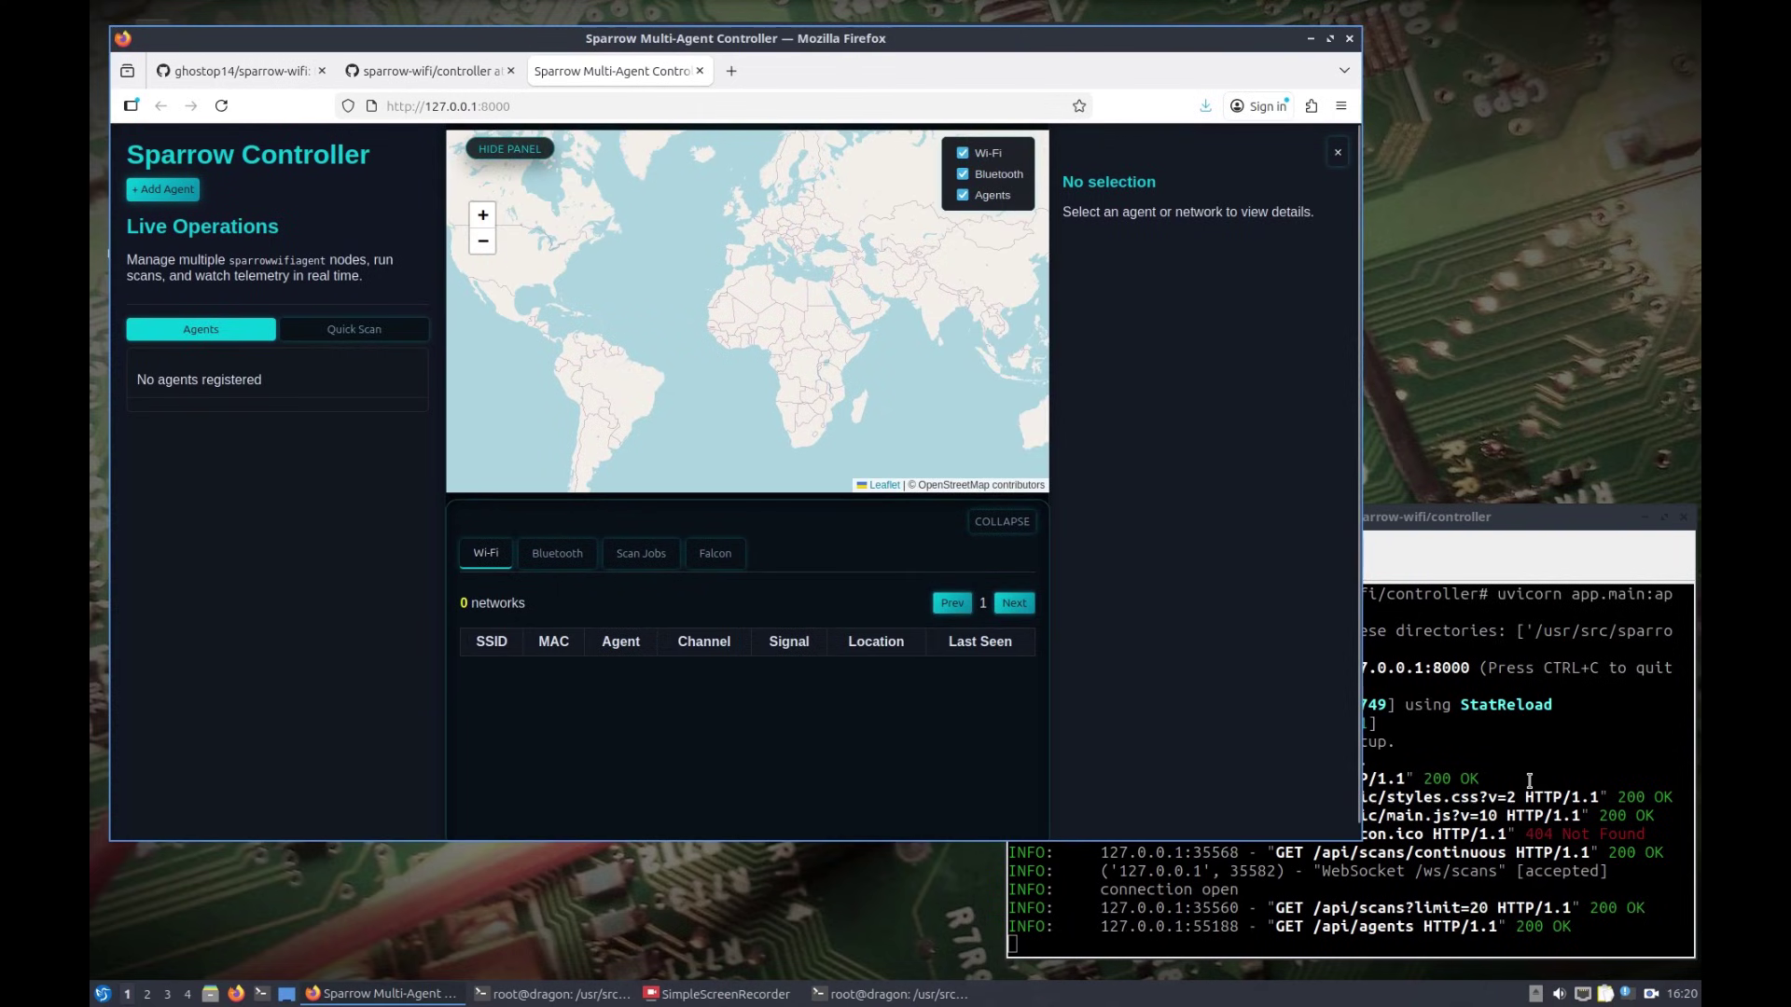
left_click_drag(1139, 35, 1291, 49)
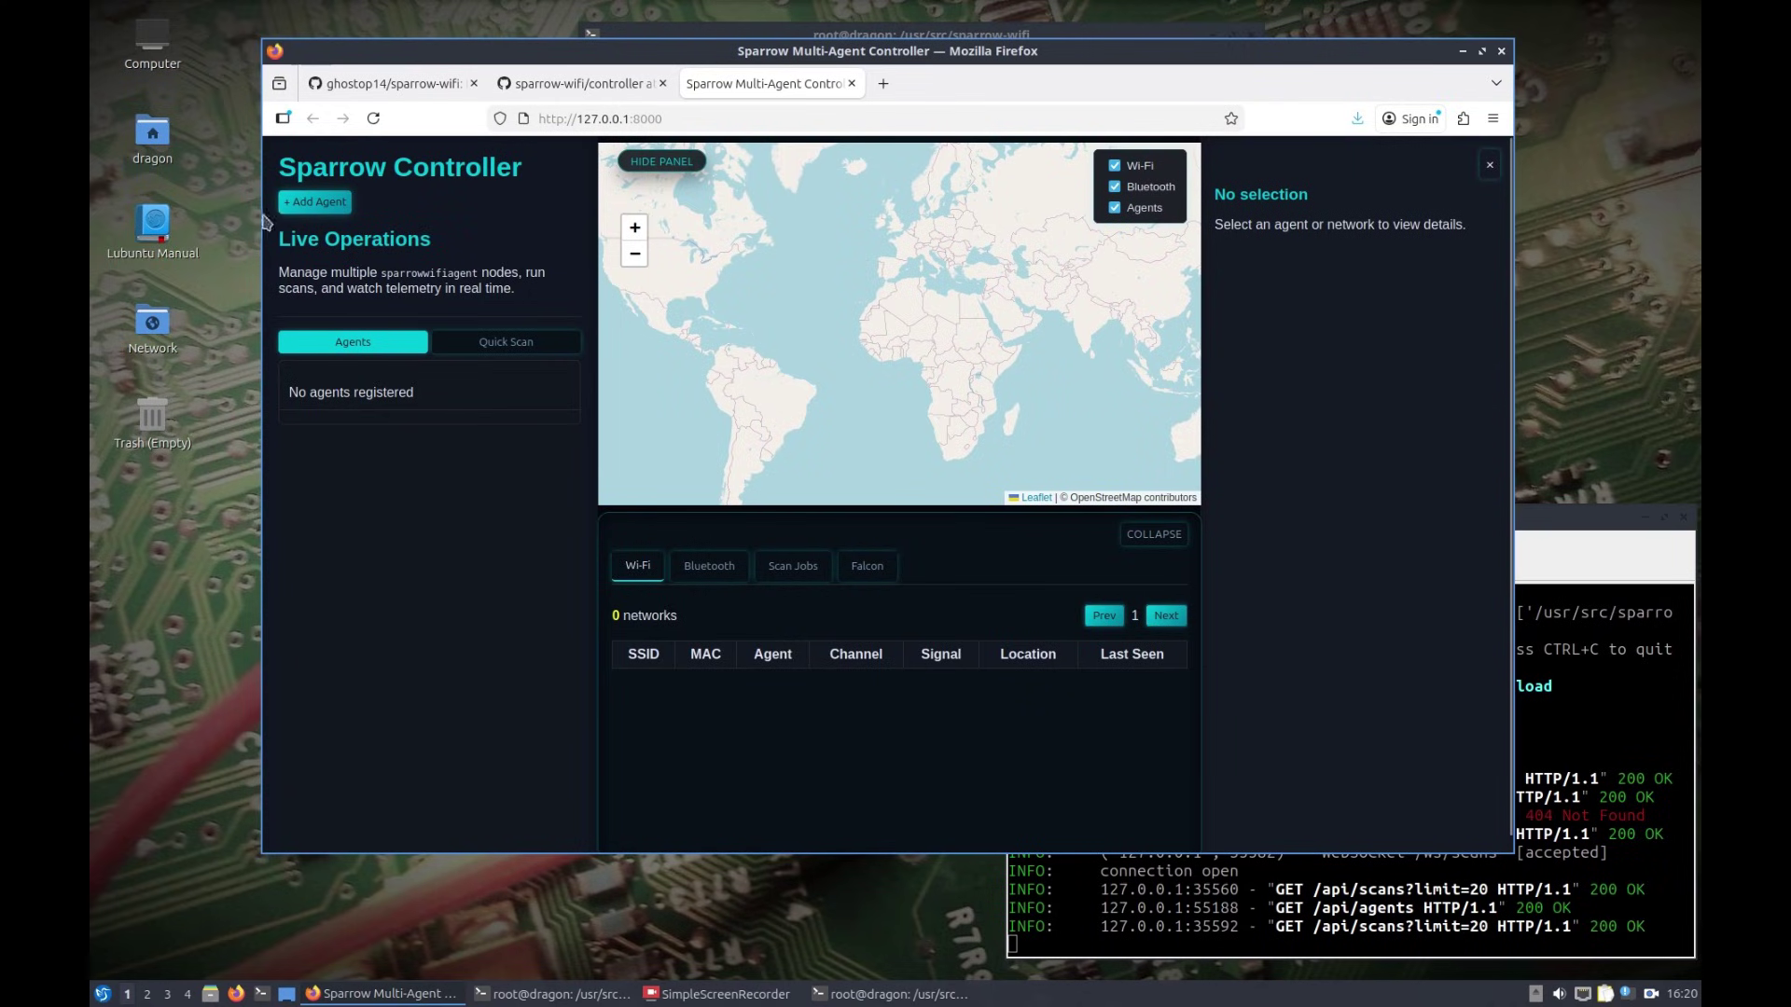
left_click(315, 203)
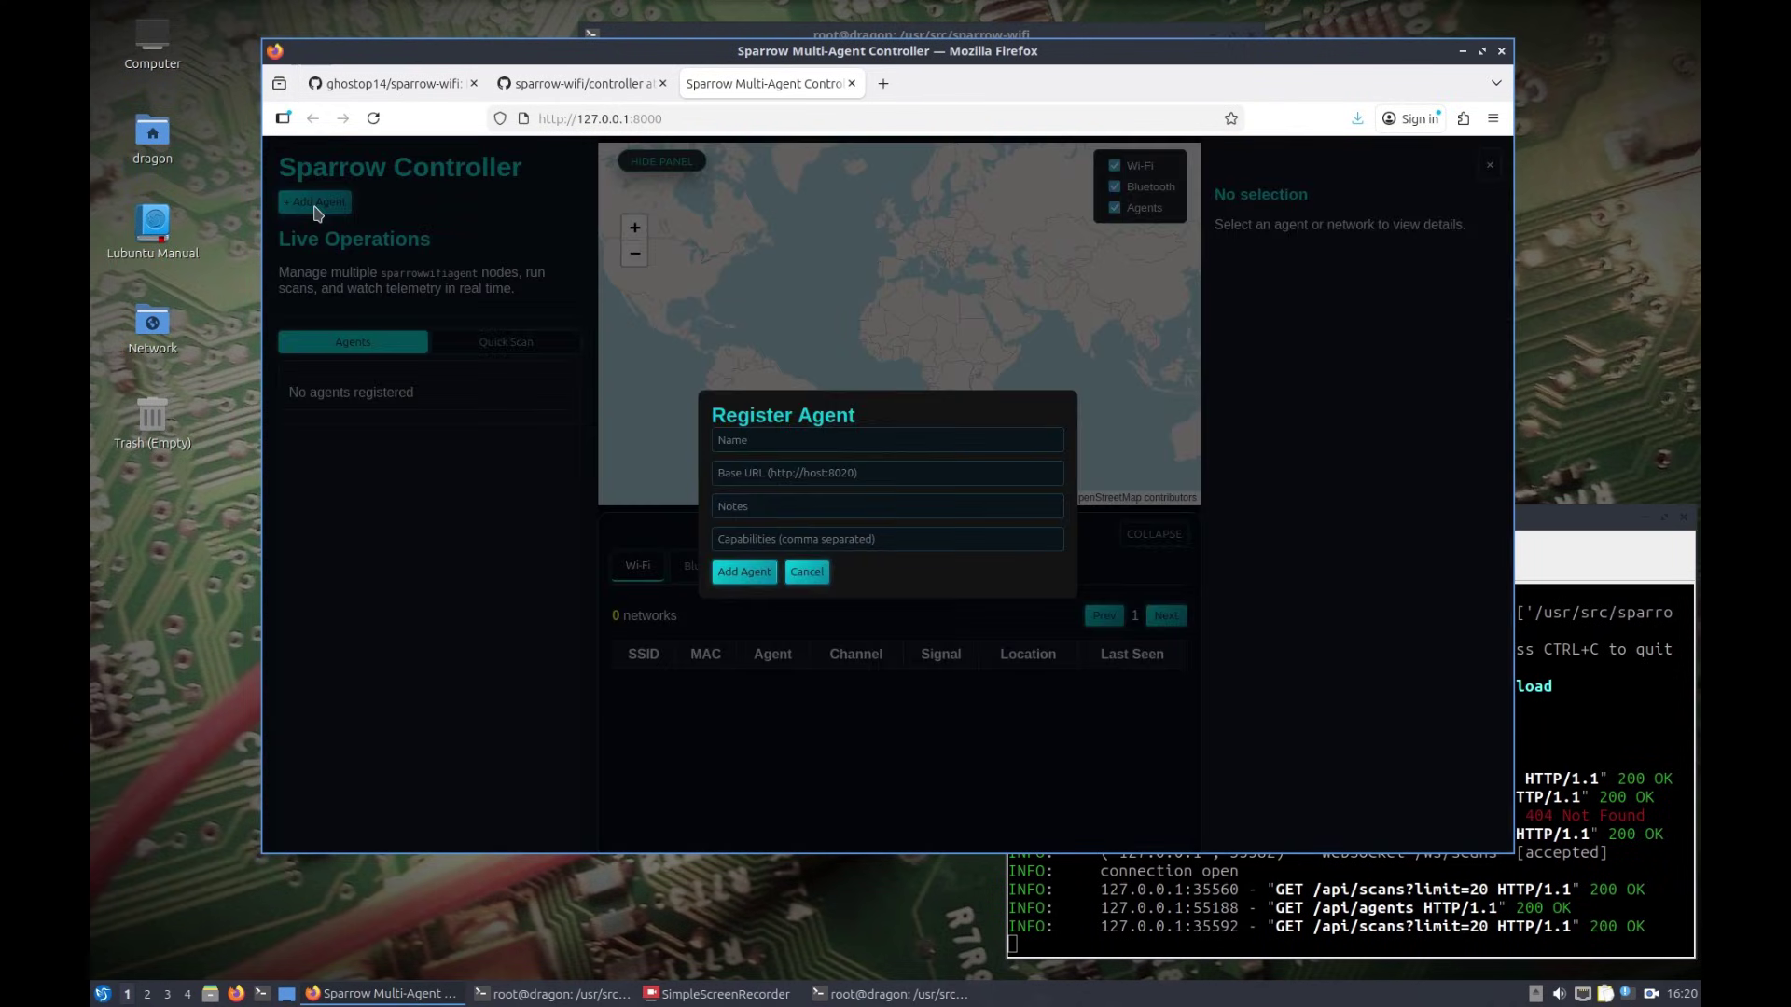
left_click(783, 447)
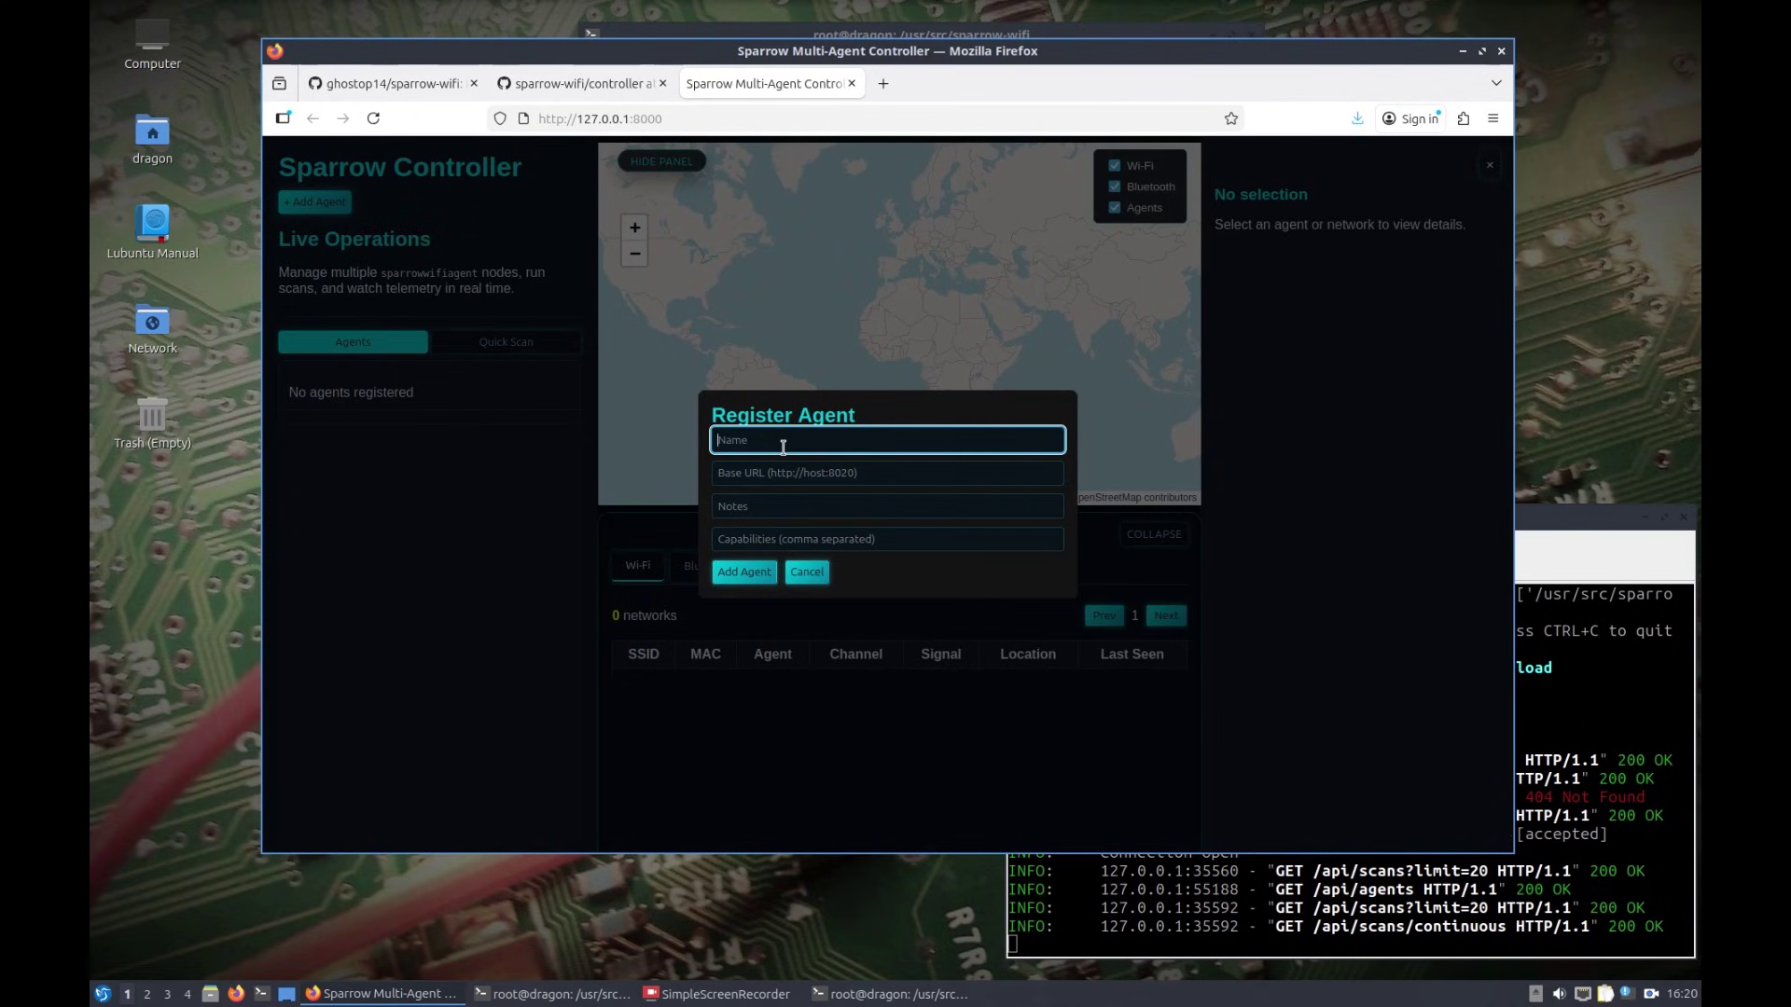
type("Dragon")
key("Tab")
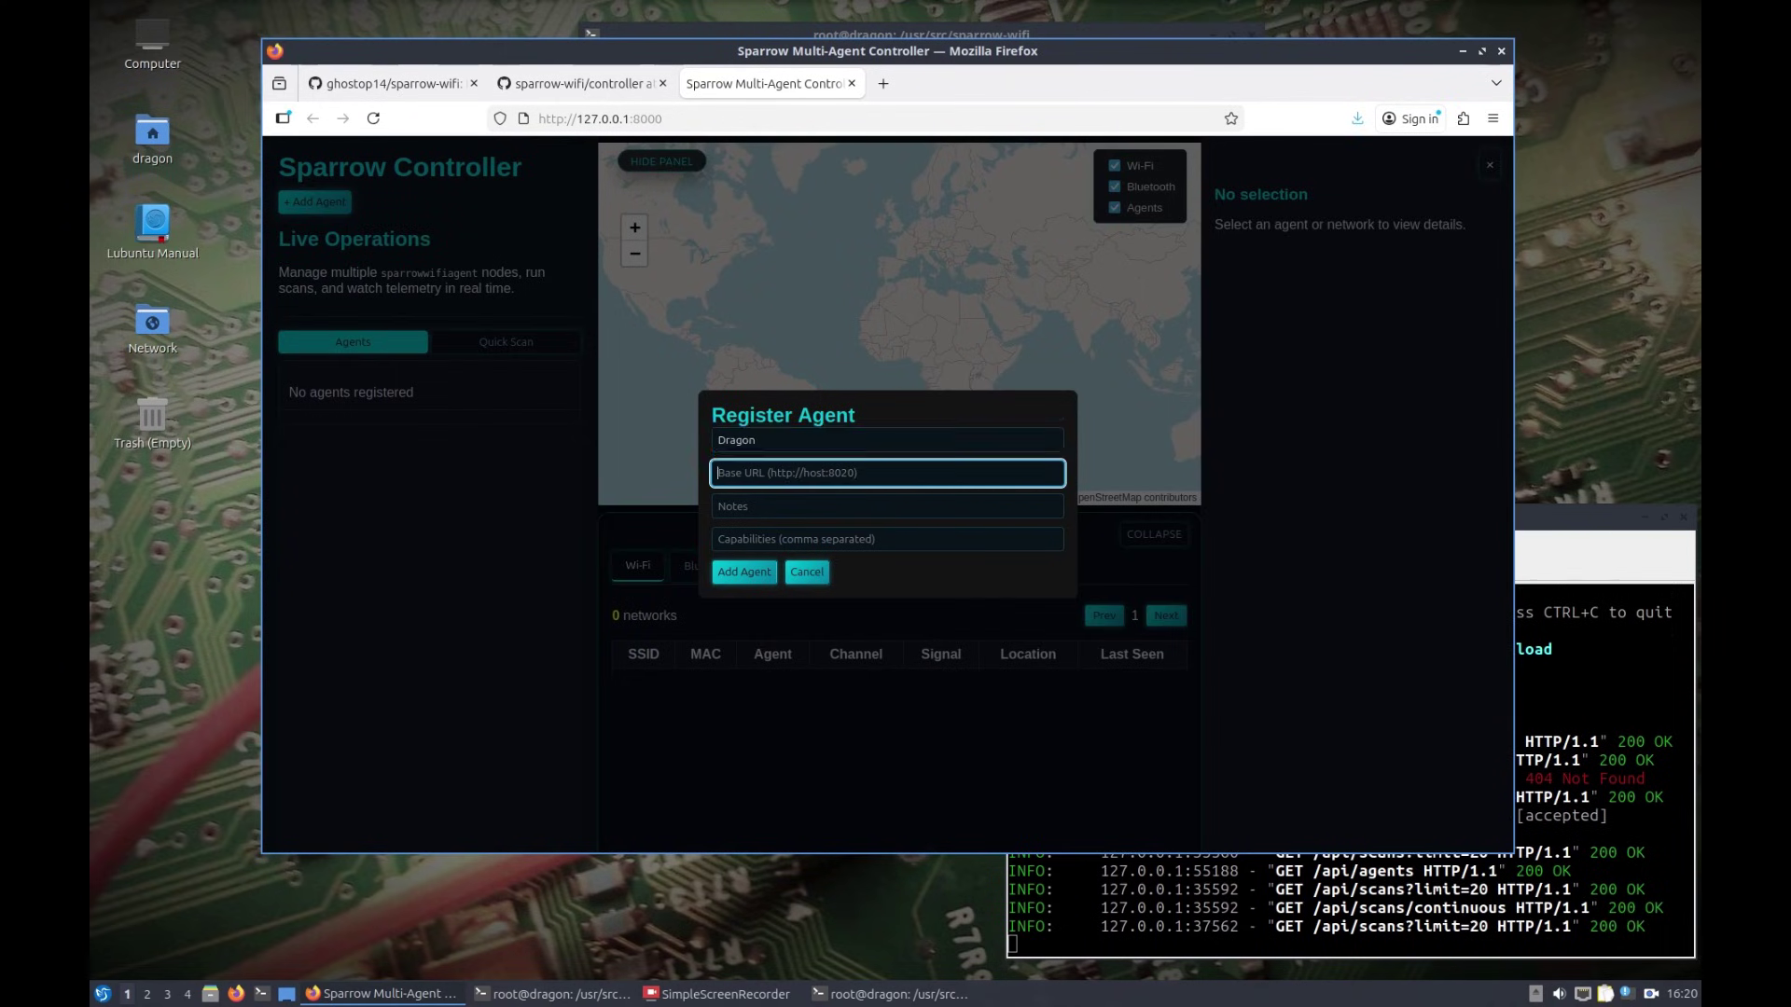
left_click(797, 473)
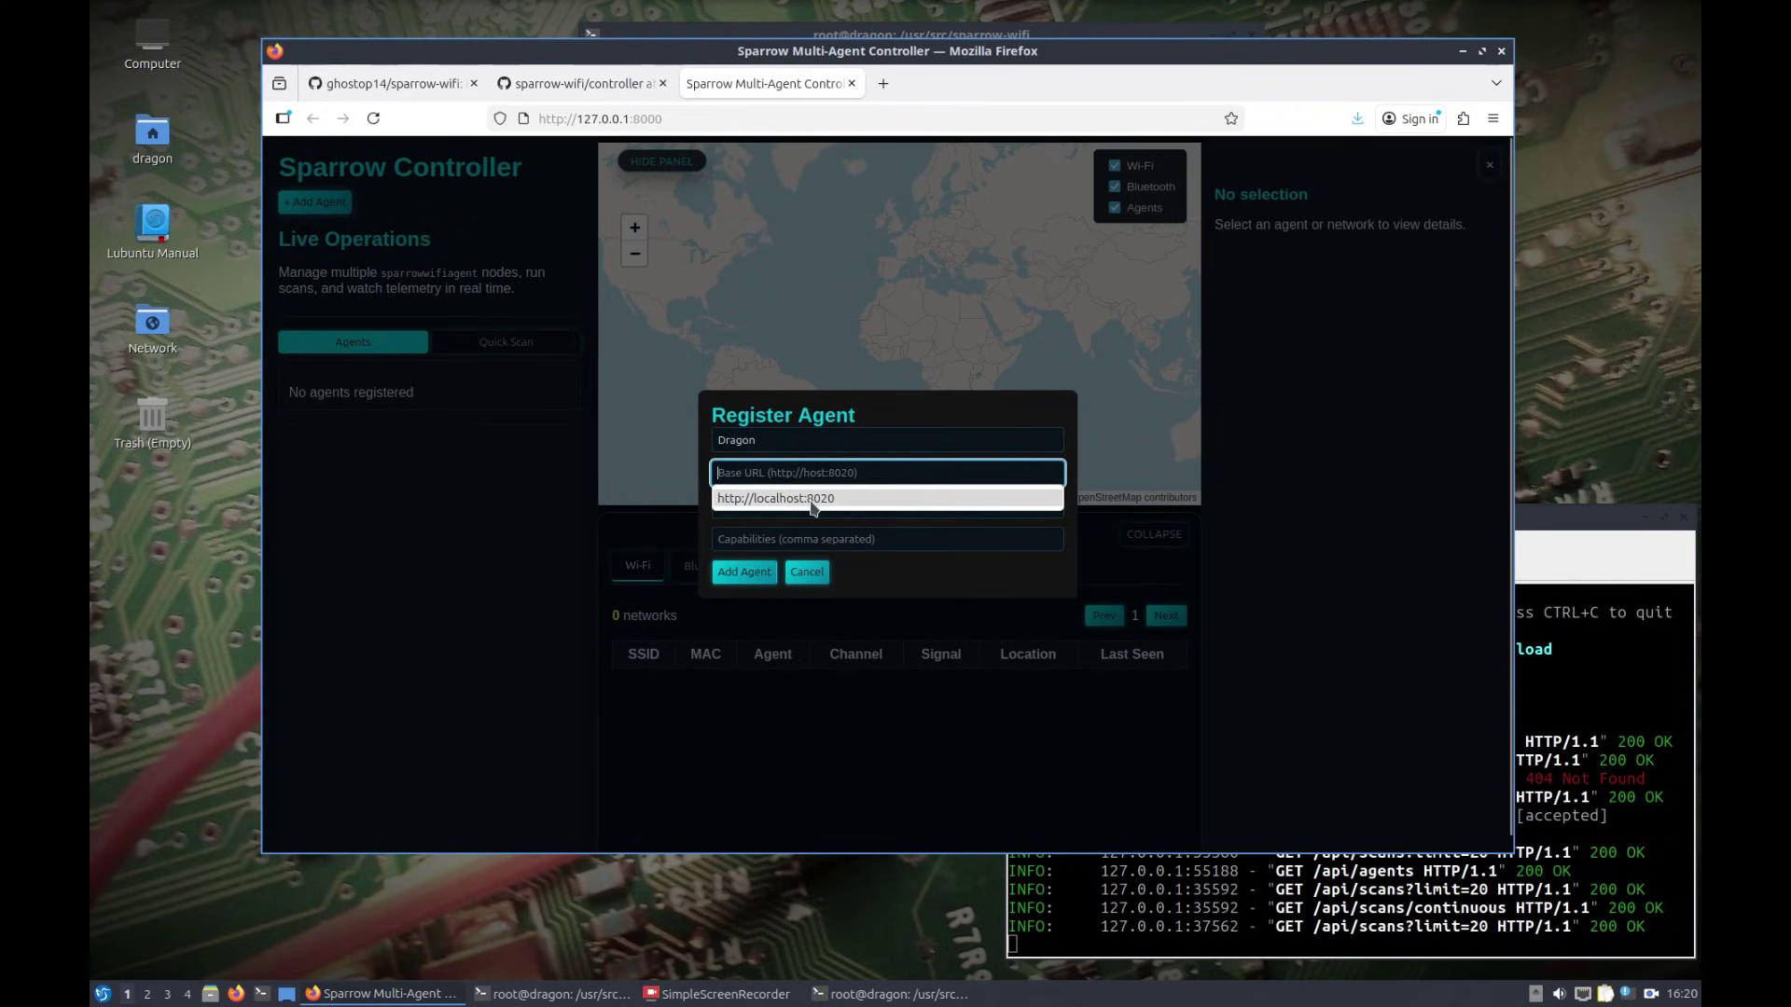
left_click(813, 499)
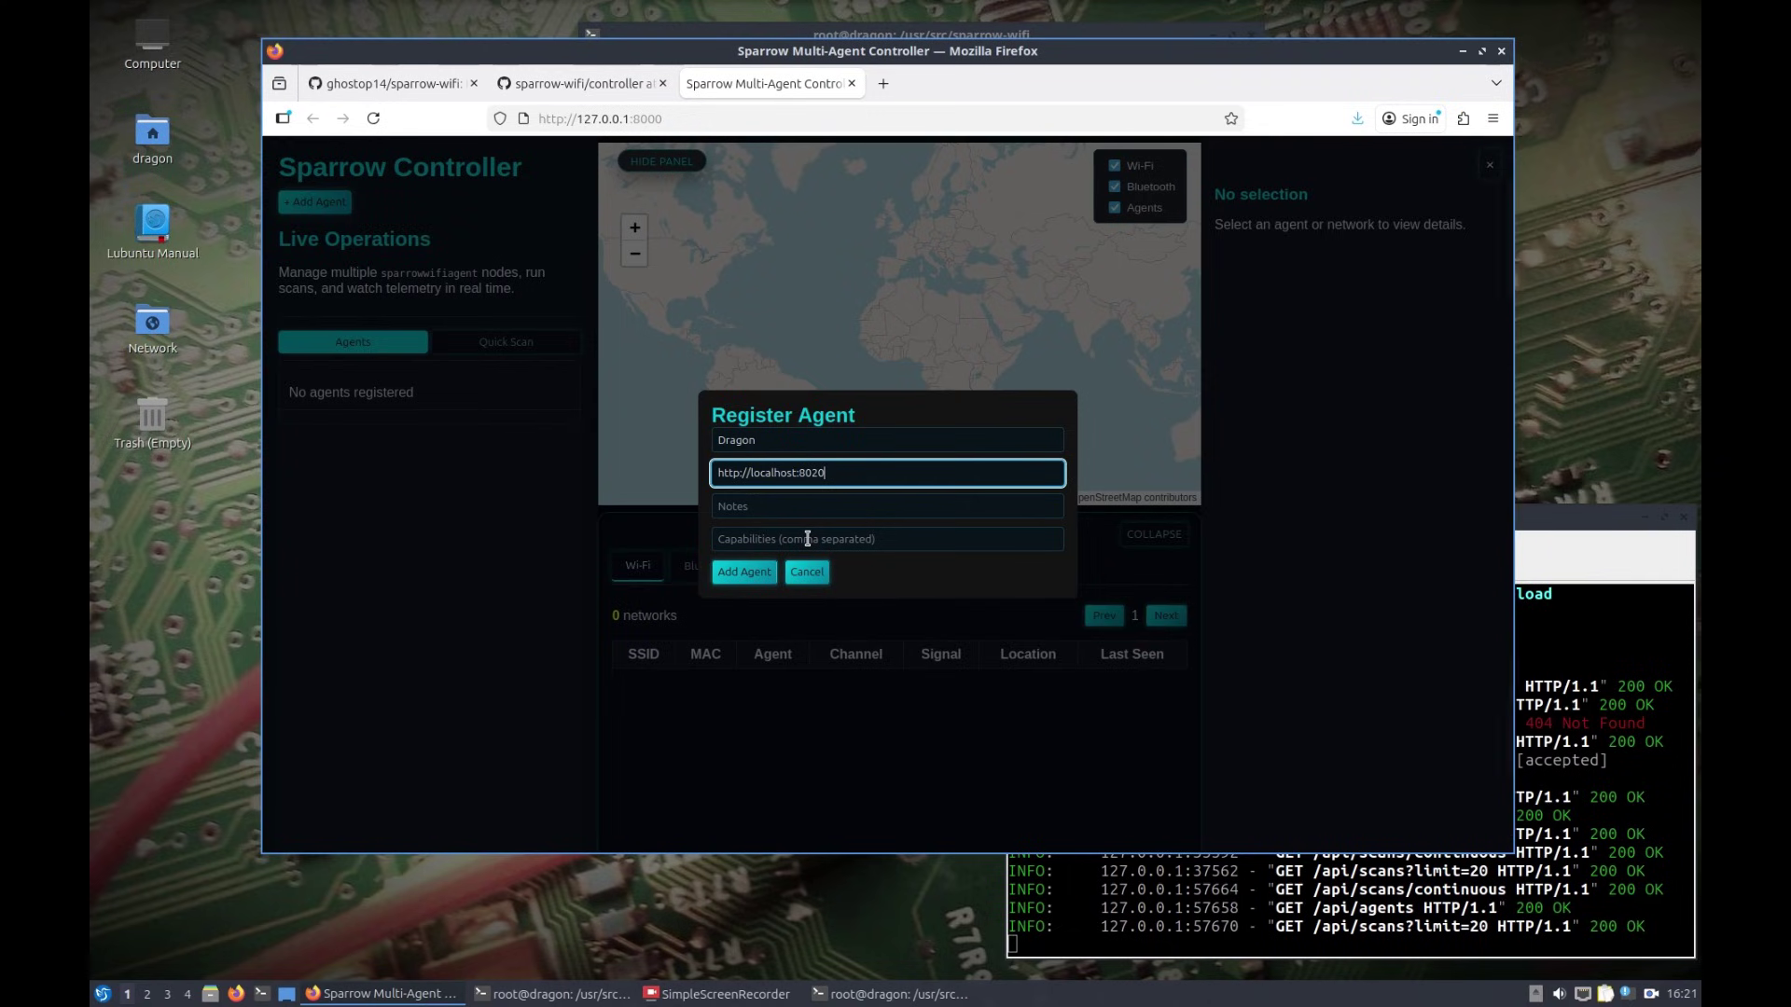
left_click(737, 573)
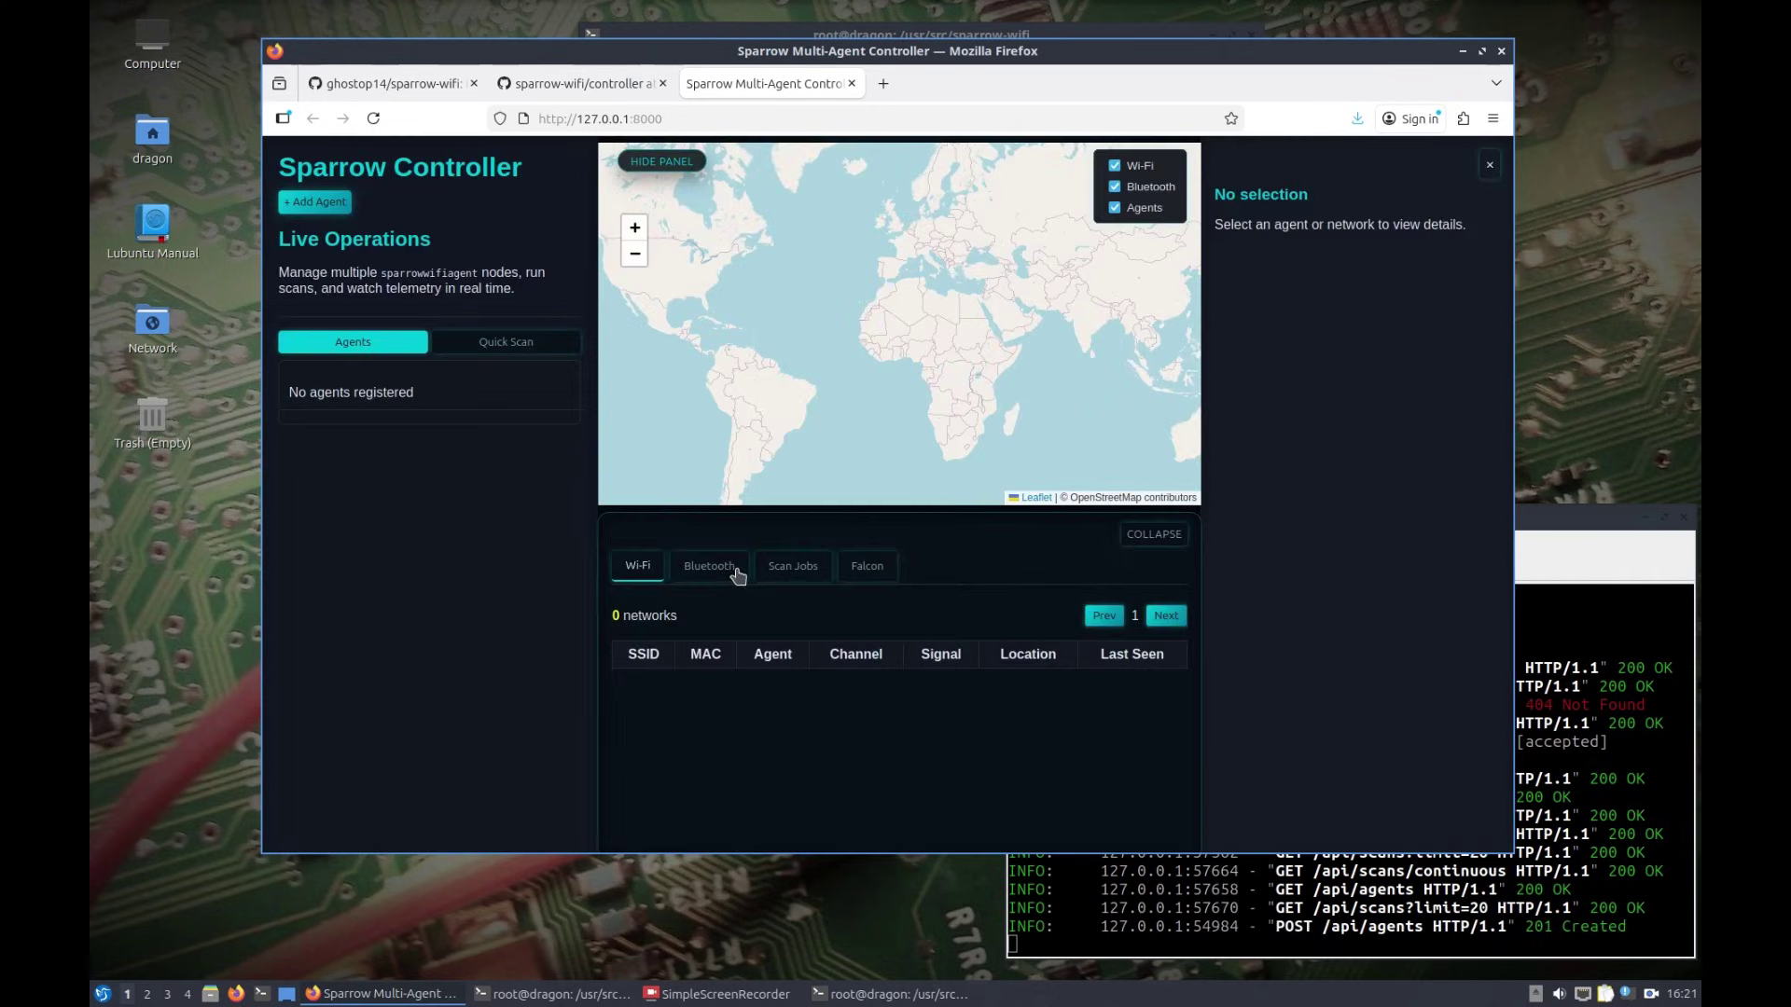
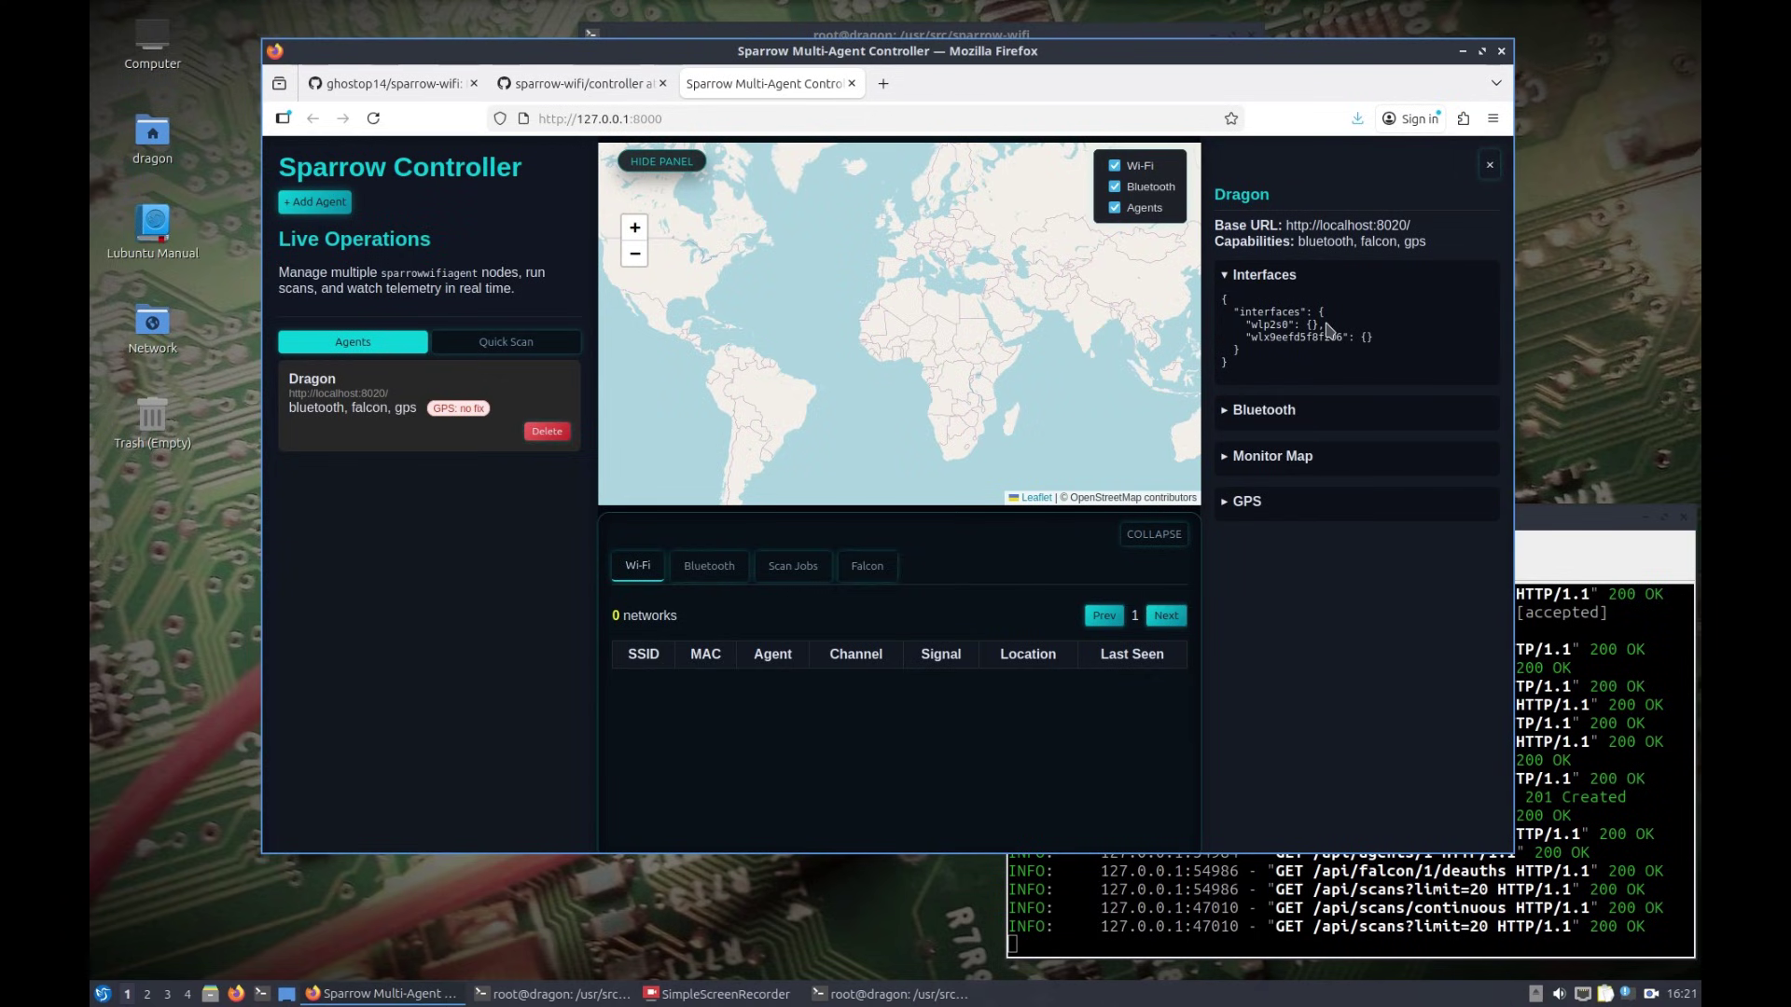
Step: Expand Dragon's Bluetooth, Monitor Map and GPS details and enlarge the Firefox window
left_click(1224, 412)
left_click(1224, 586)
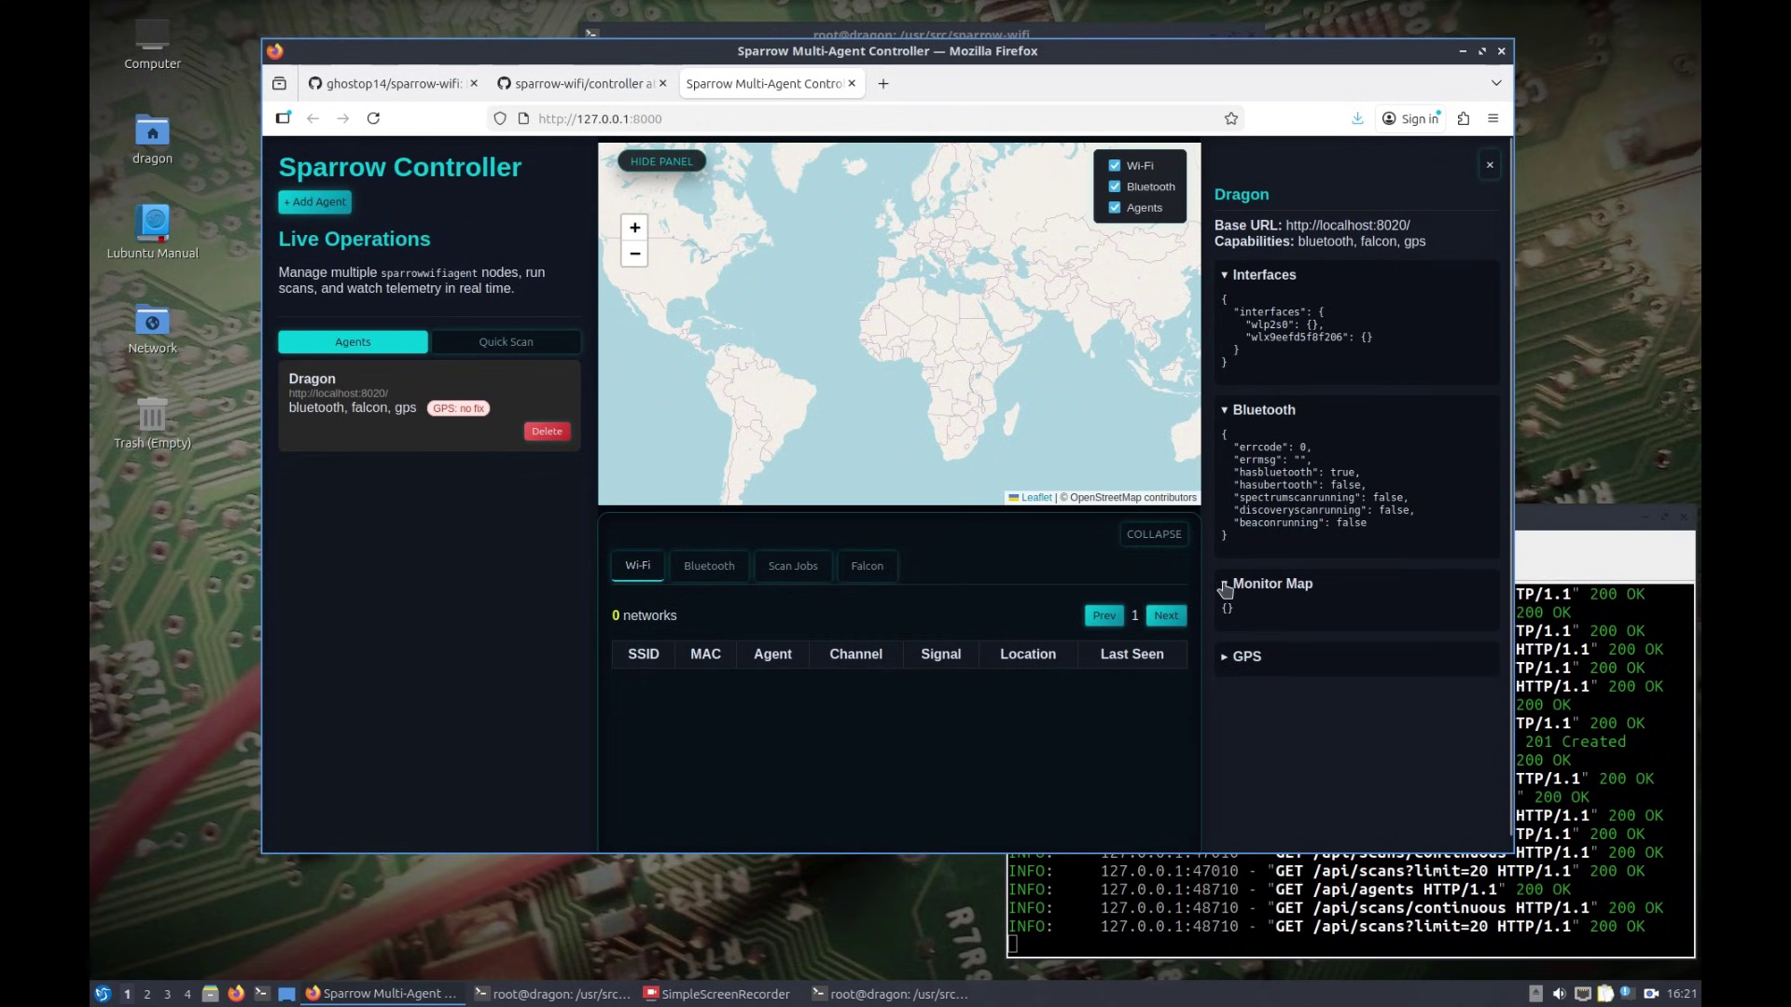
left_click(1228, 659)
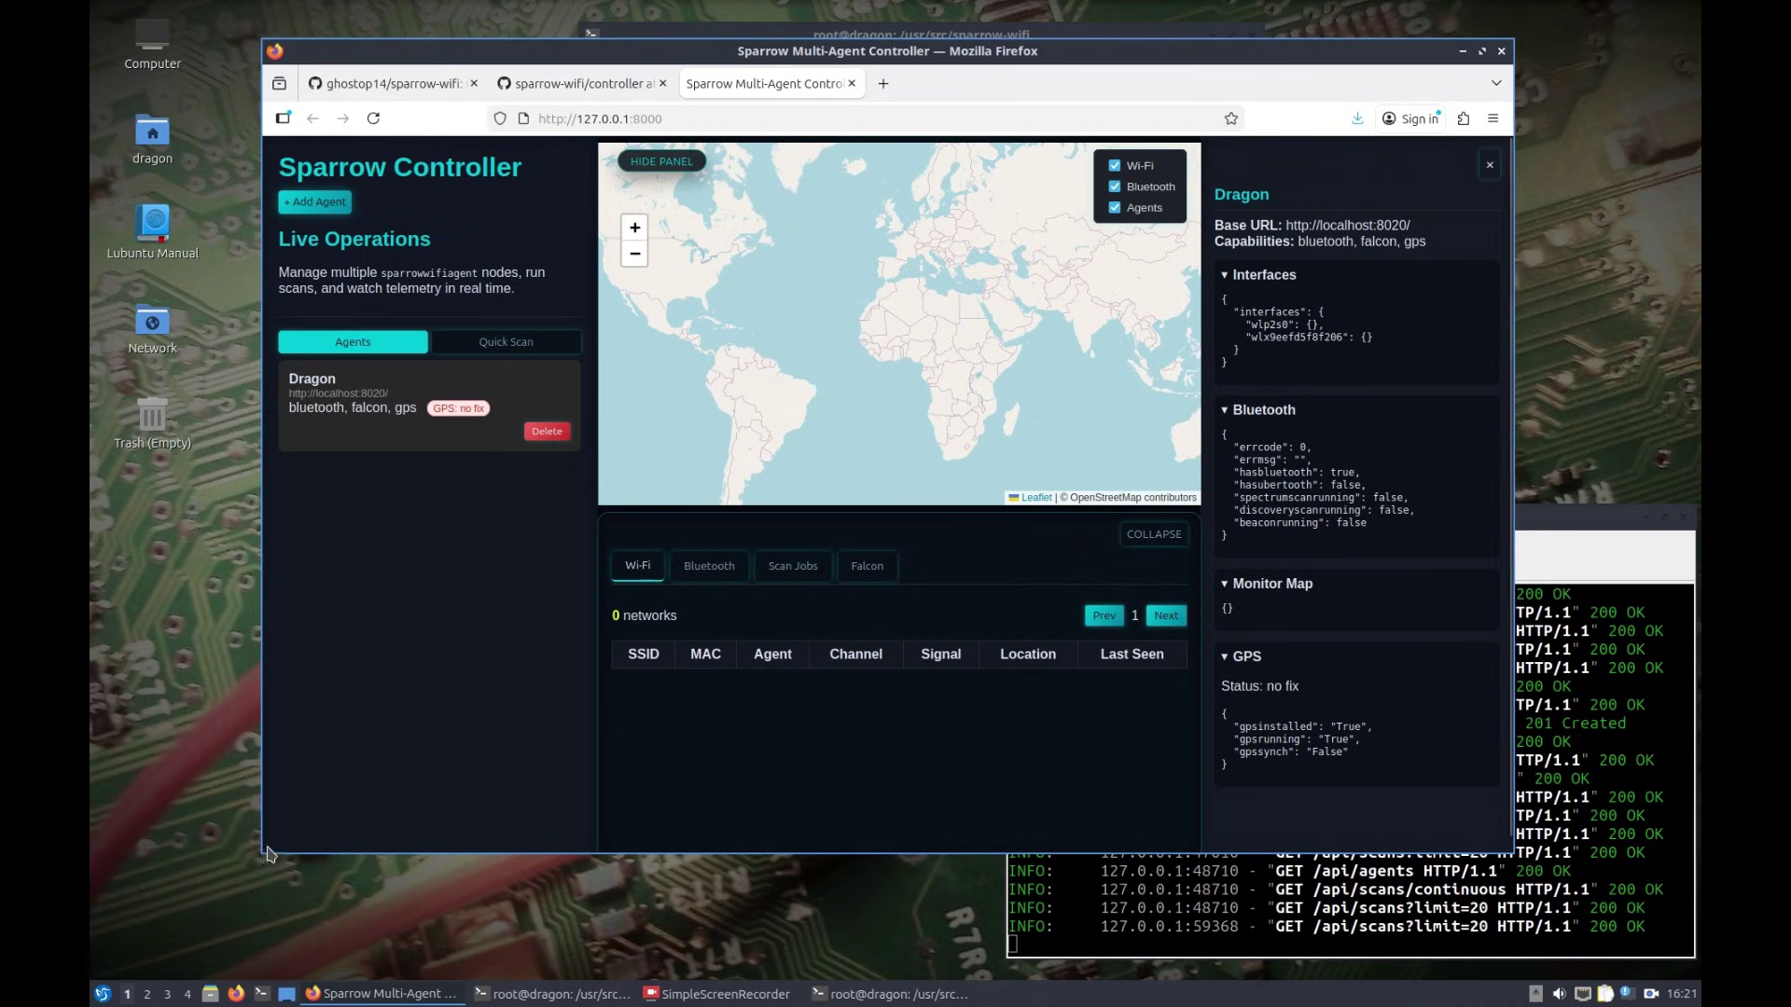
left_click_drag(261, 858, 244, 917)
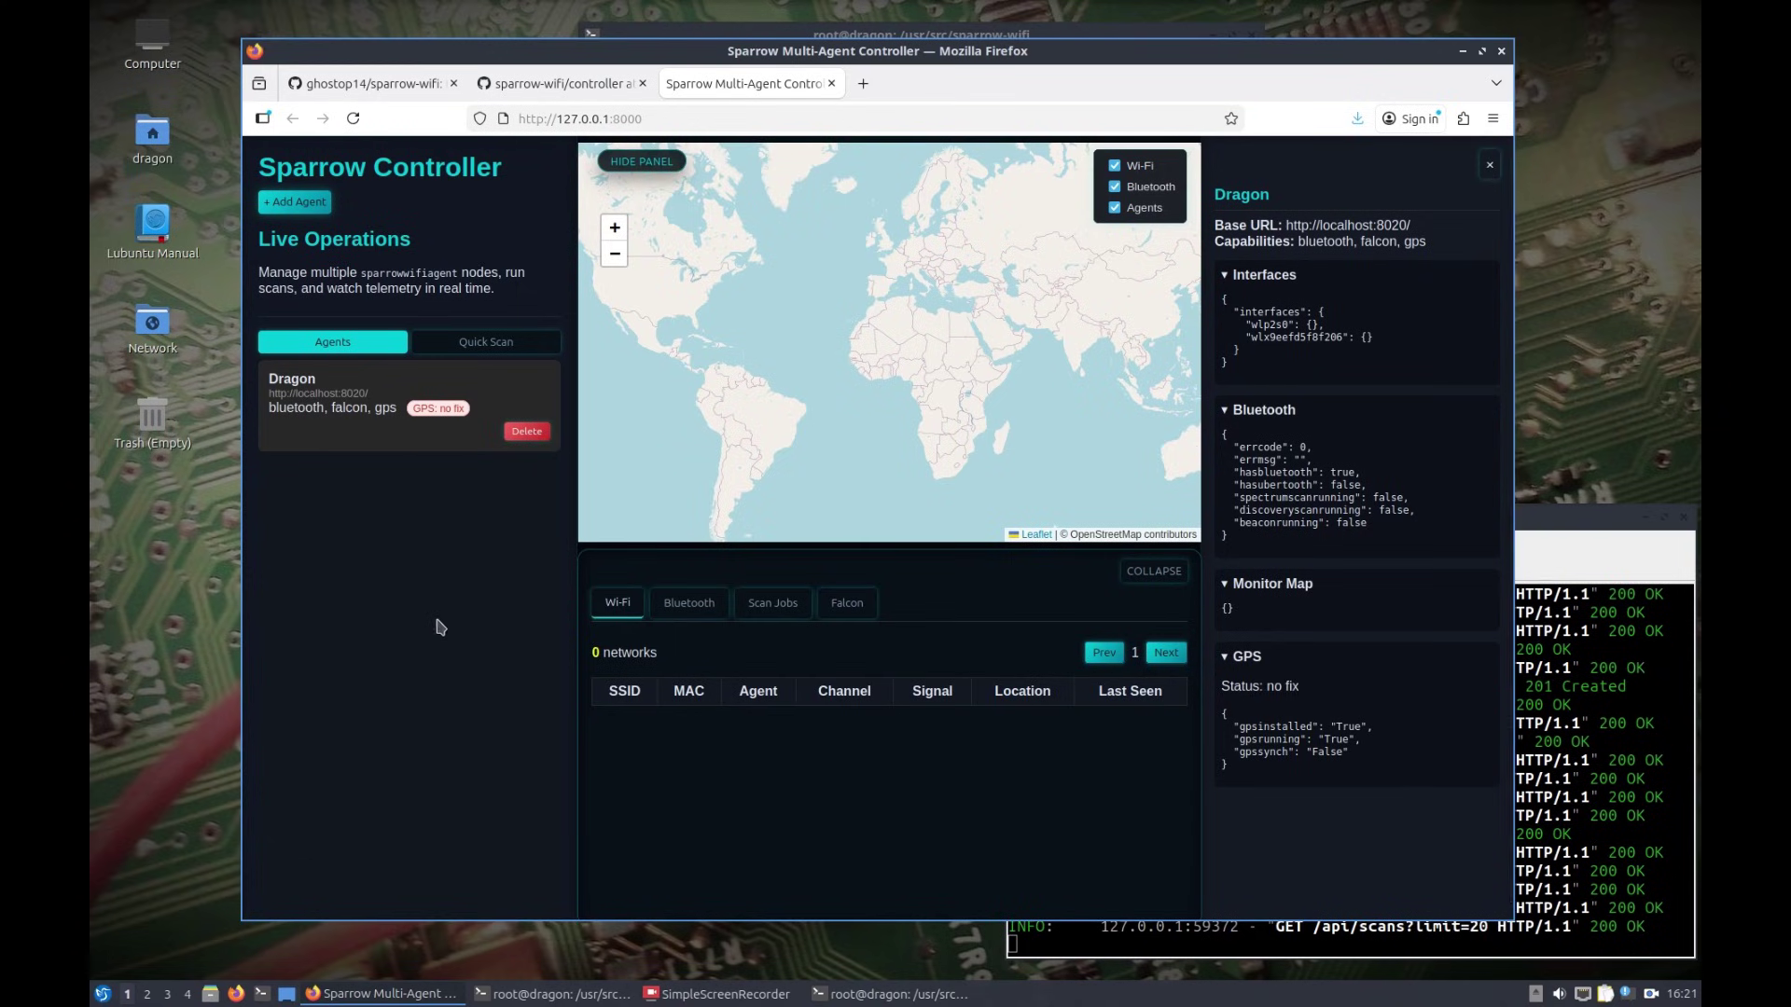
Step: Launch a Wi-Fi quick scan on the wlp2s0 interface, finding 16 networks on channels 3 and 11
left_click(452, 344)
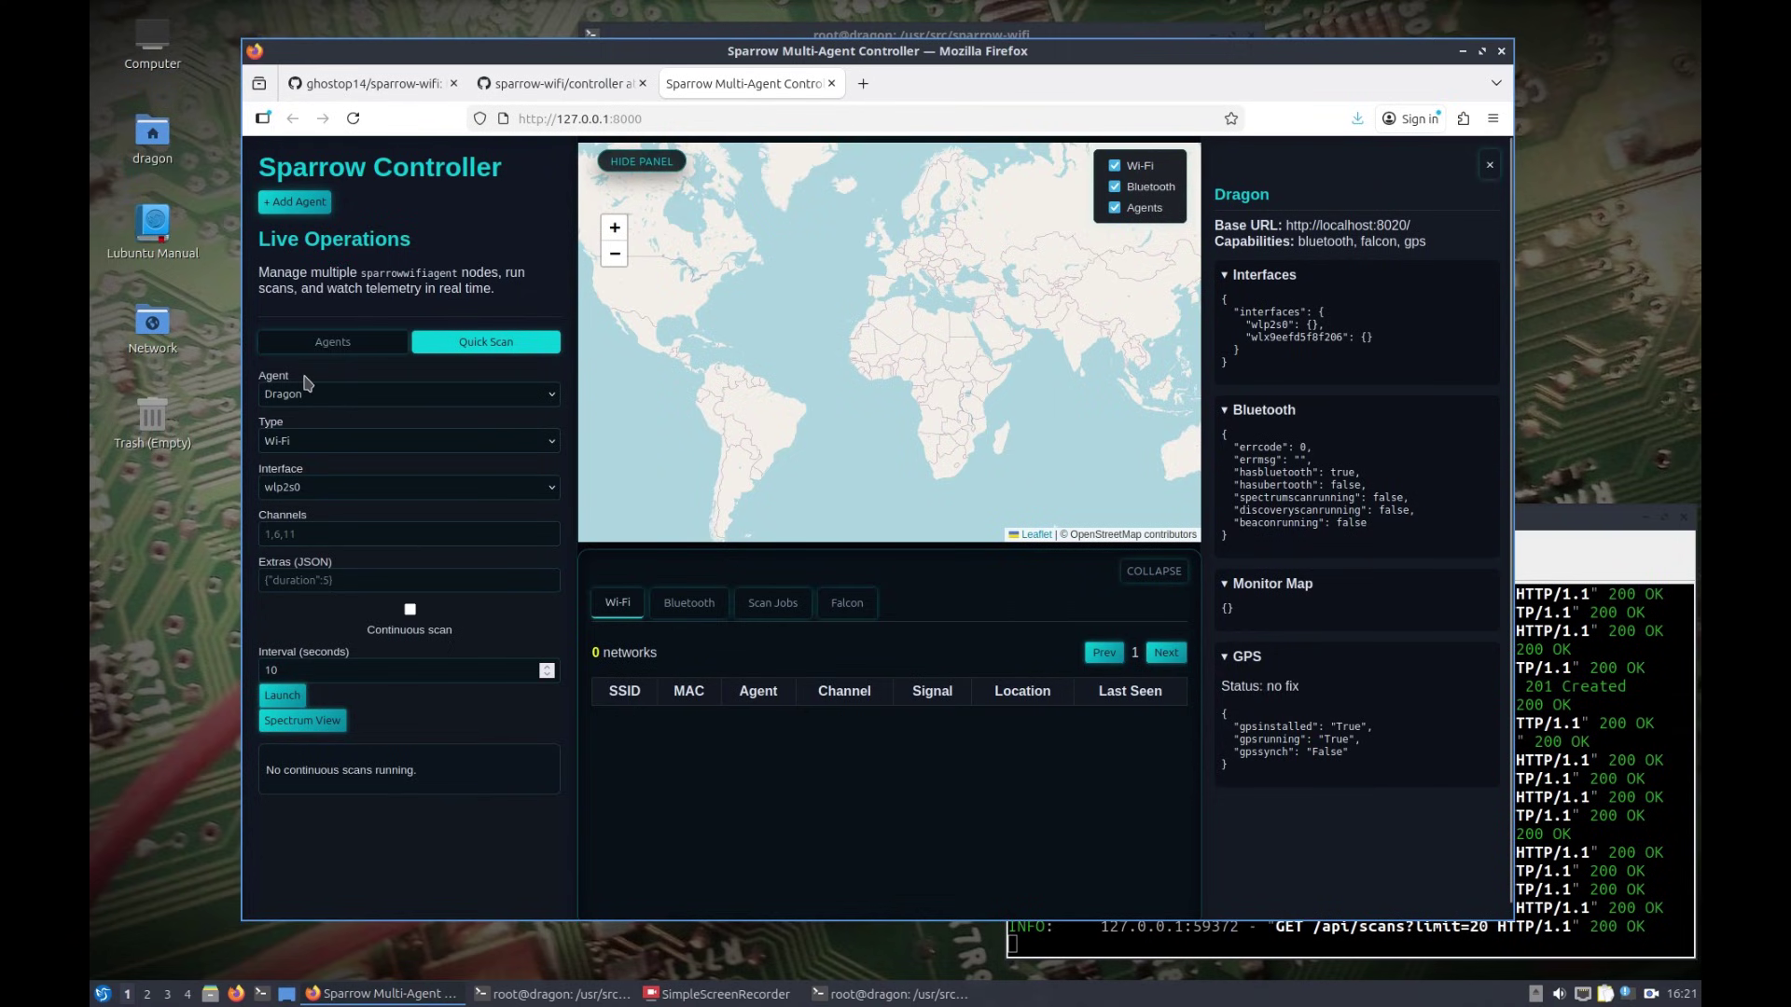
left_click(324, 442)
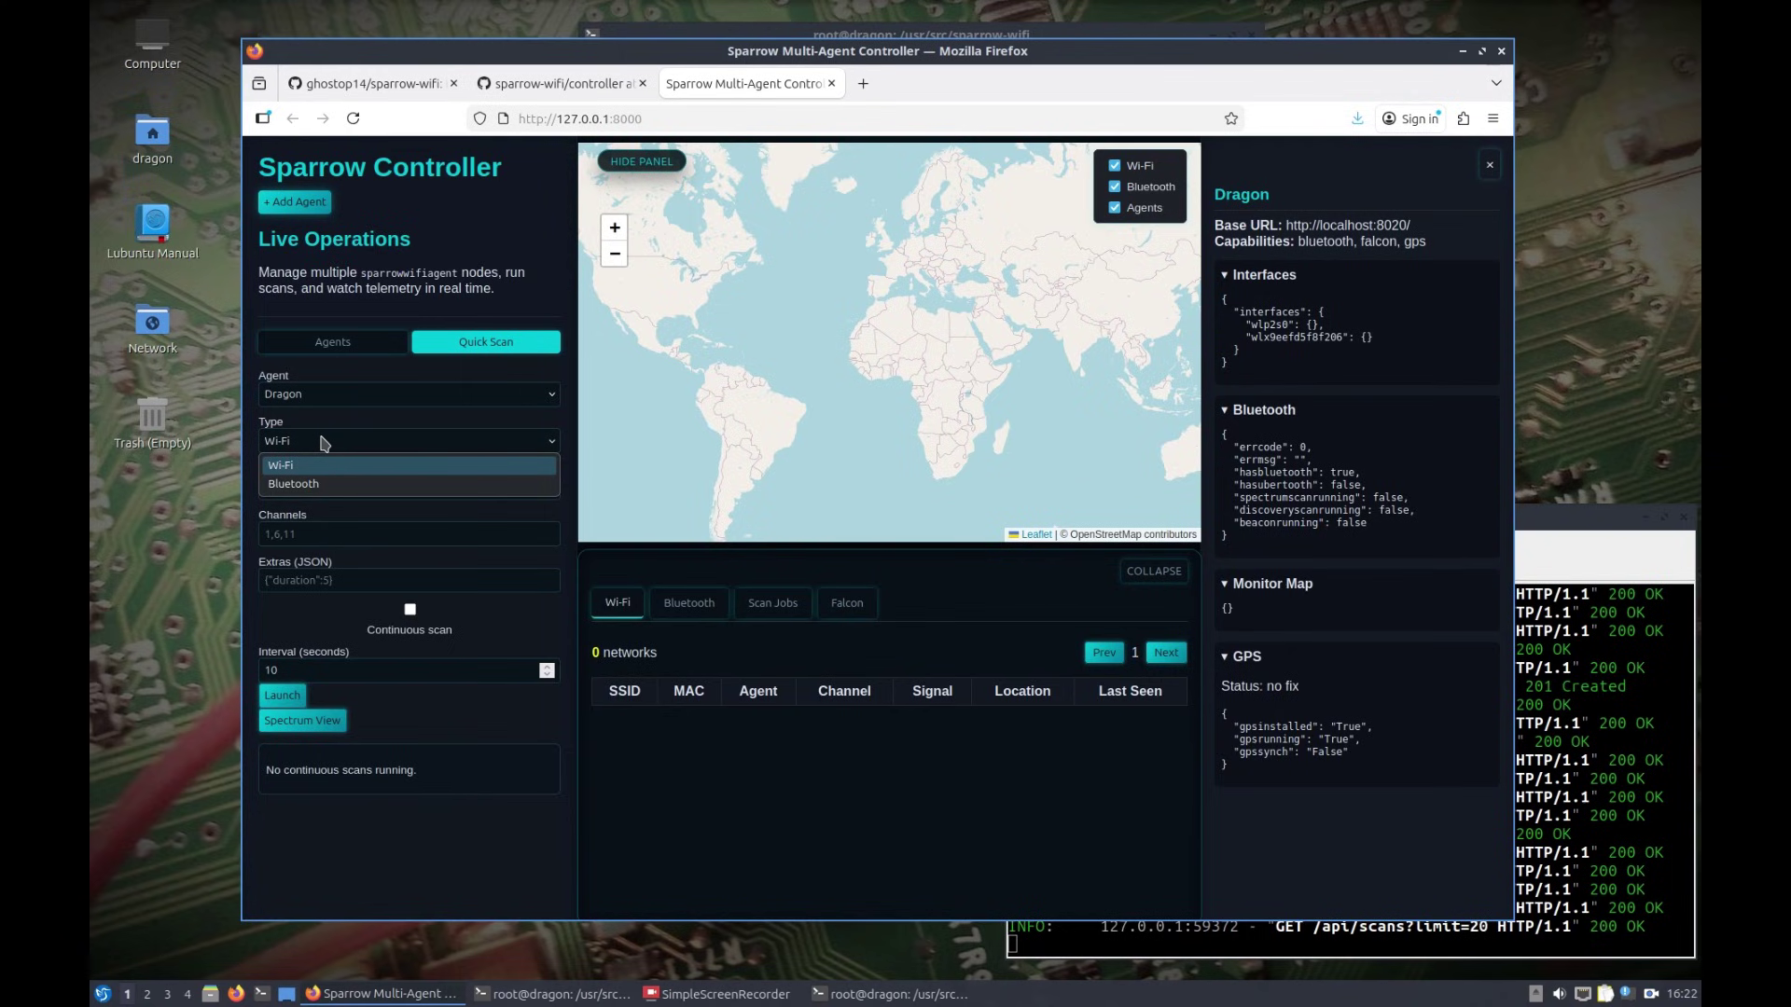
left_click(323, 442)
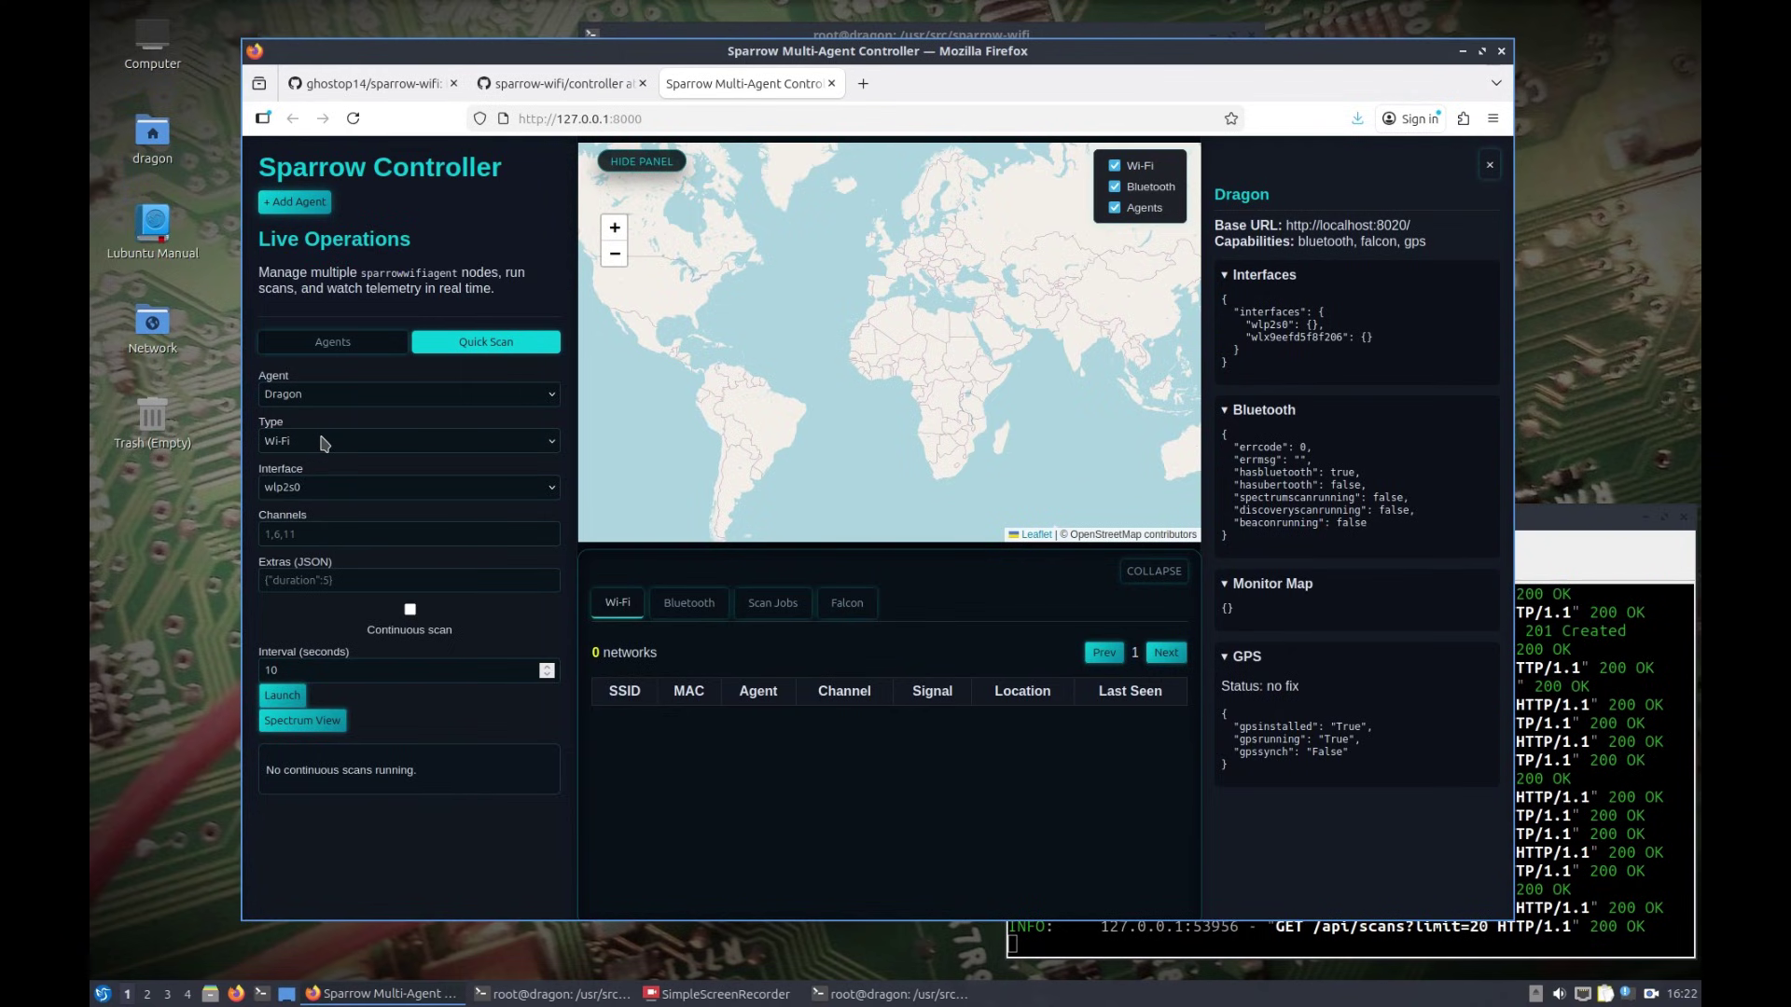
left_click(315, 490)
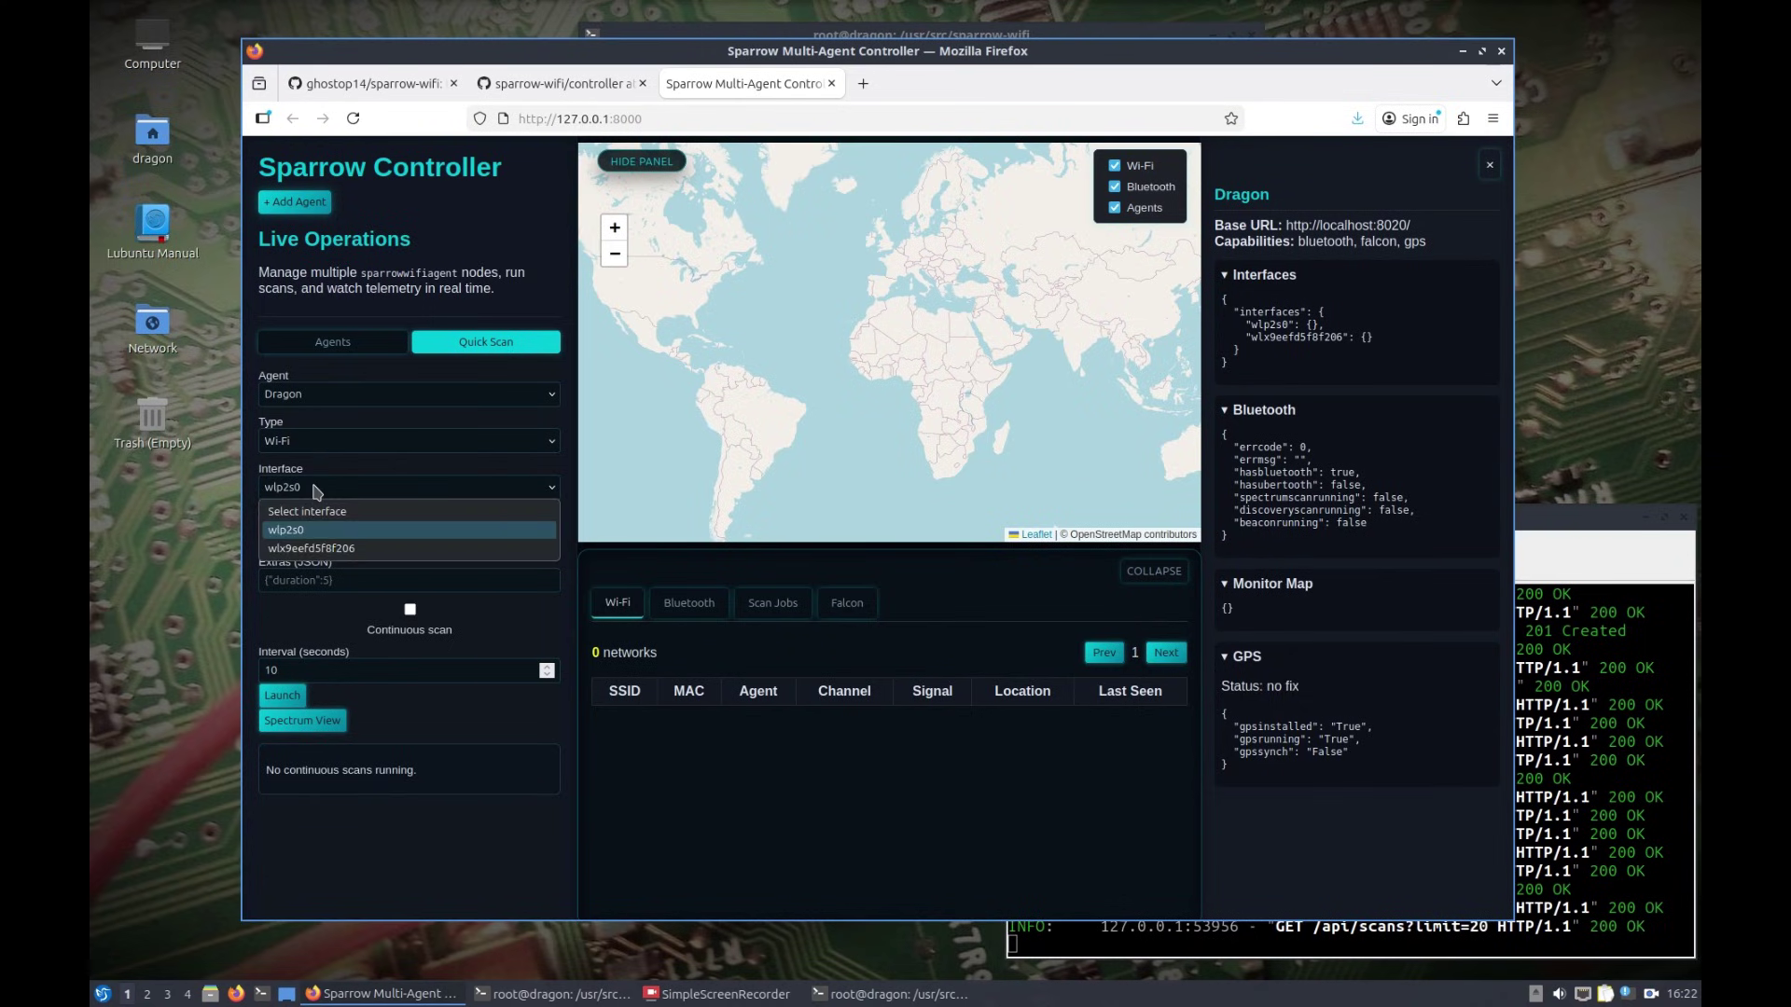
left_click(315, 489)
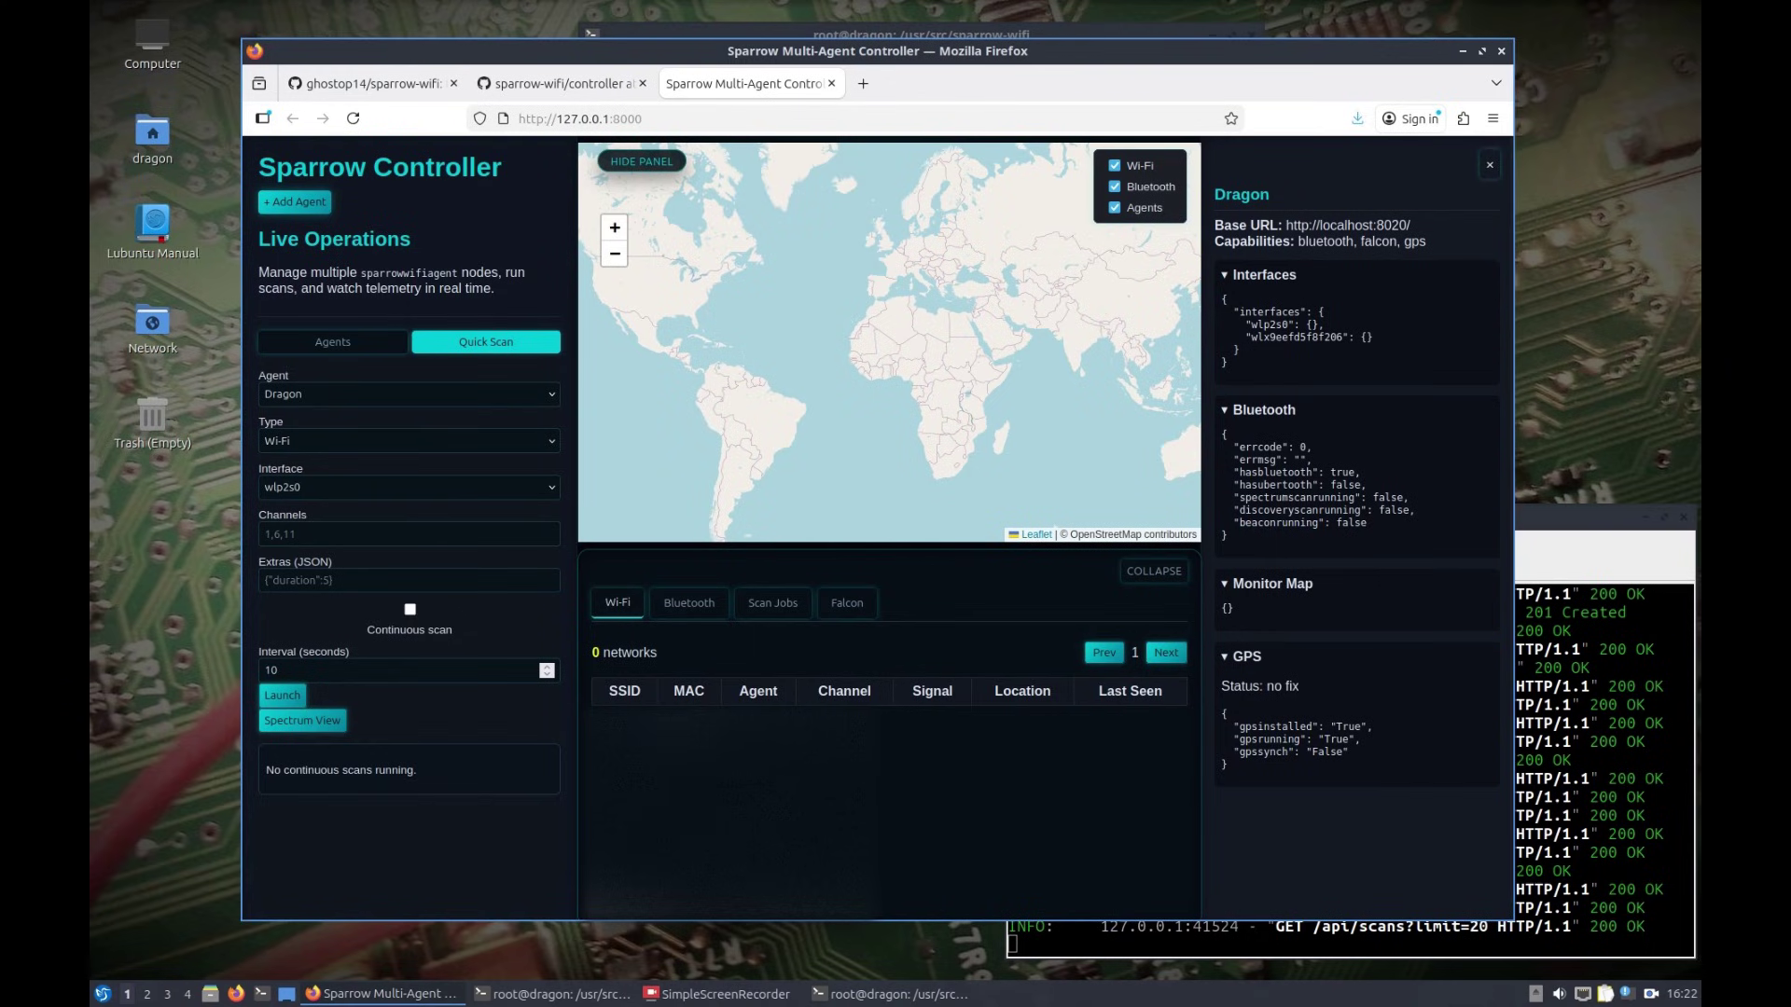
left_click(276, 697)
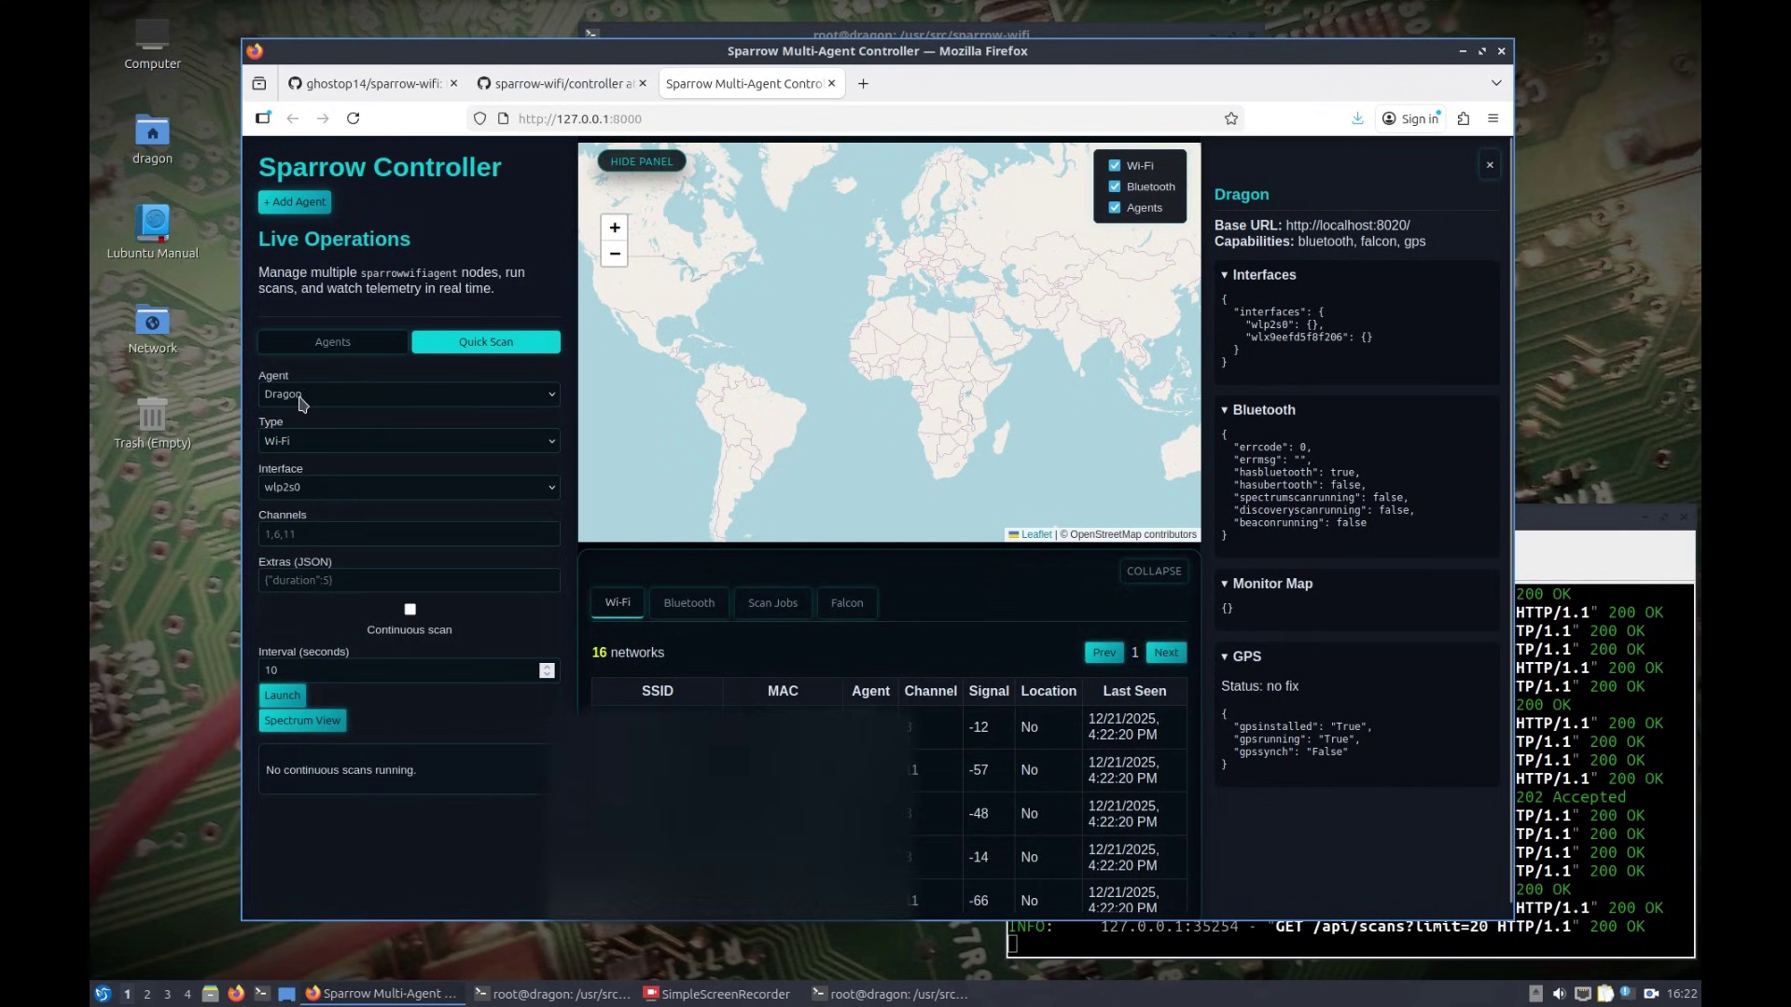
Step: Open the HackRF Spectrum view, then start and stop a 2.4 GHz sweep
left_click(304, 723)
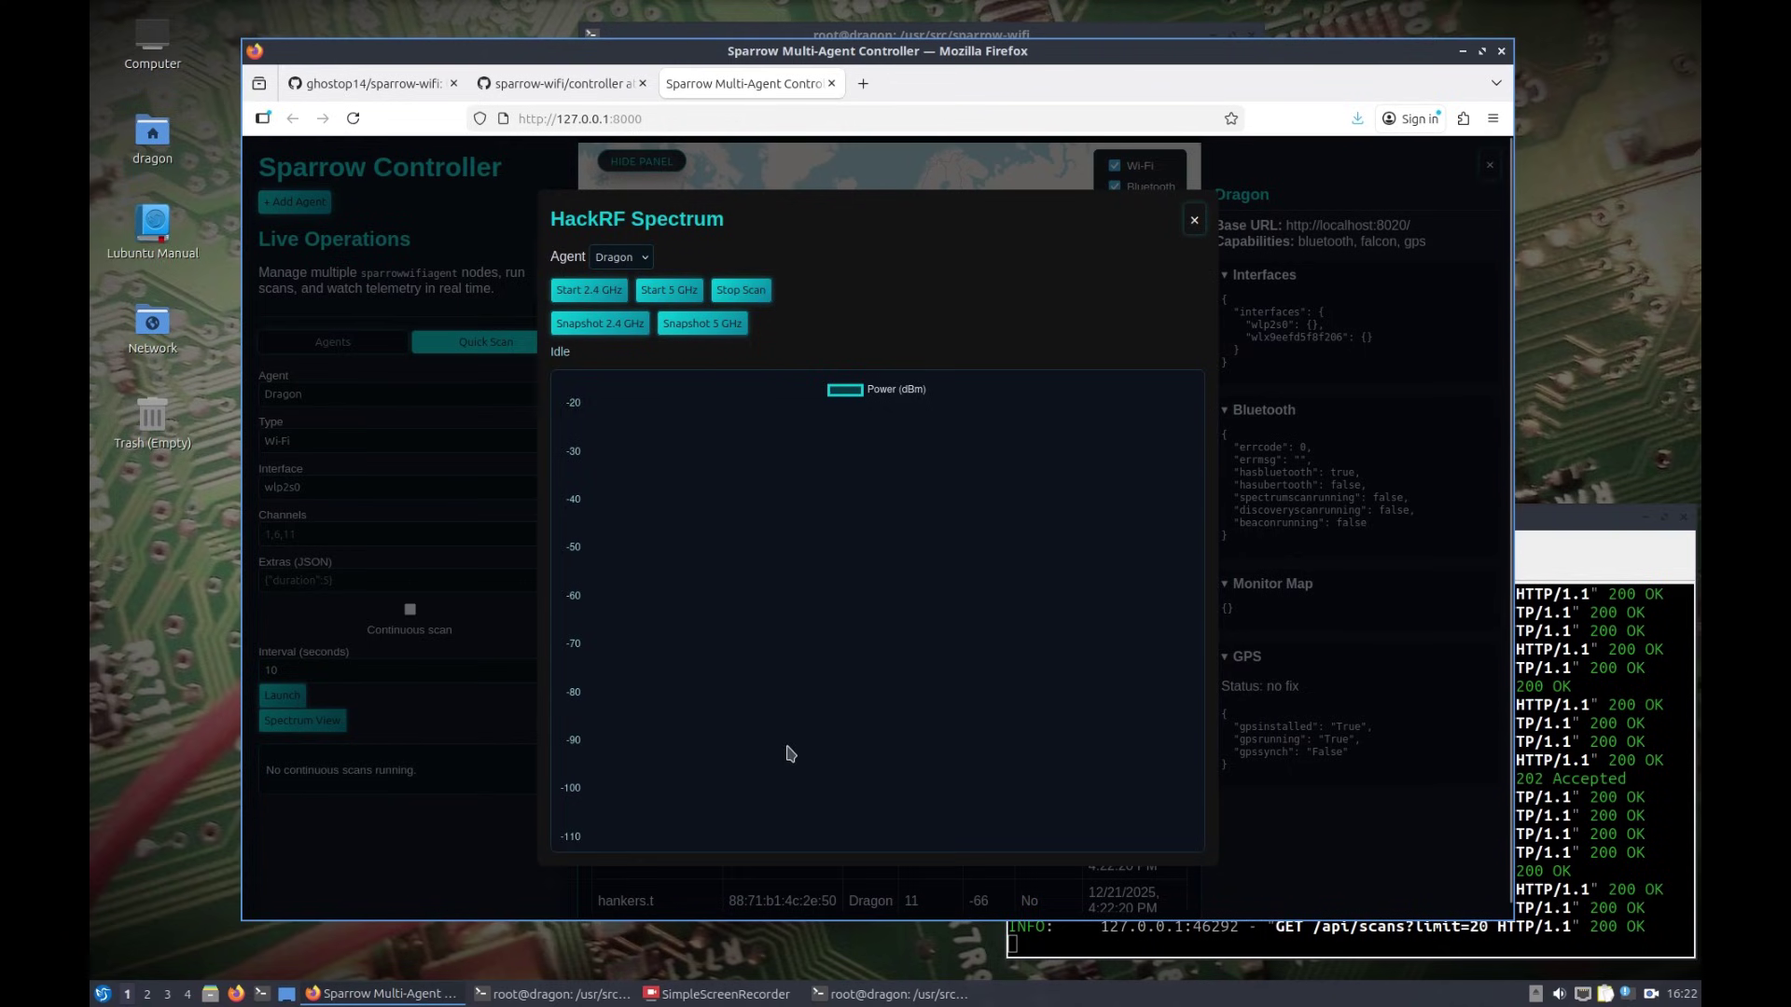
left_click(599, 296)
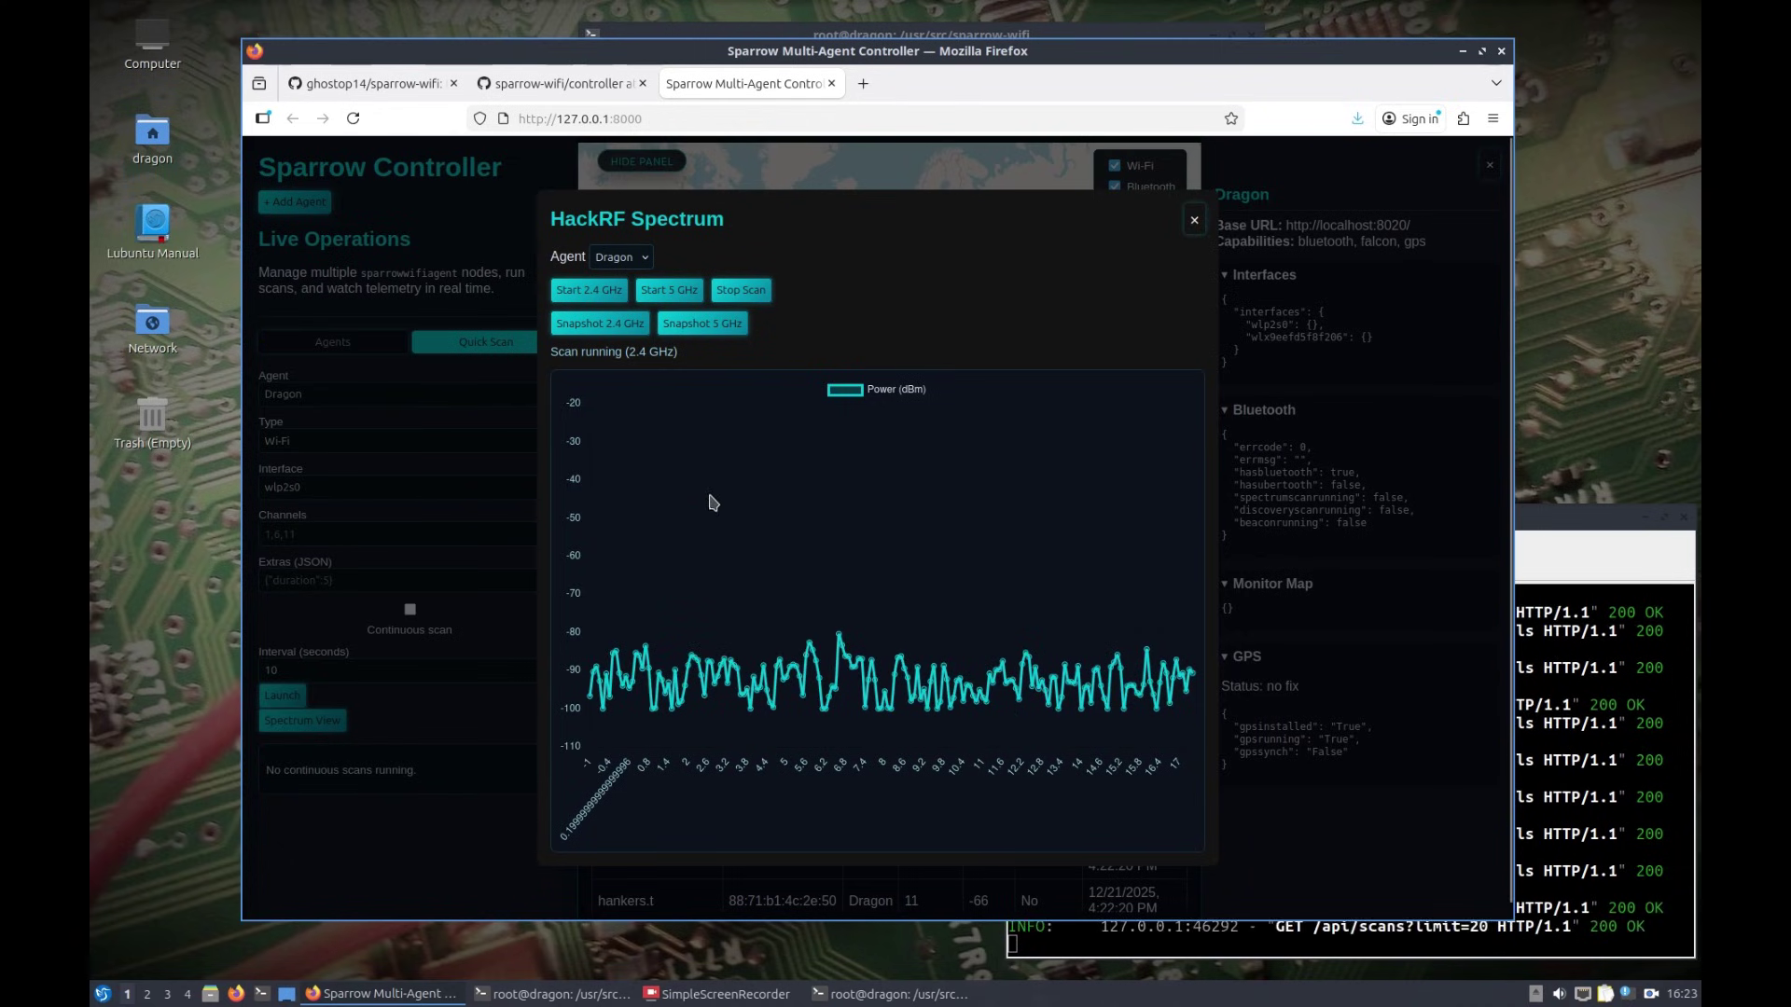
left_click(723, 294)
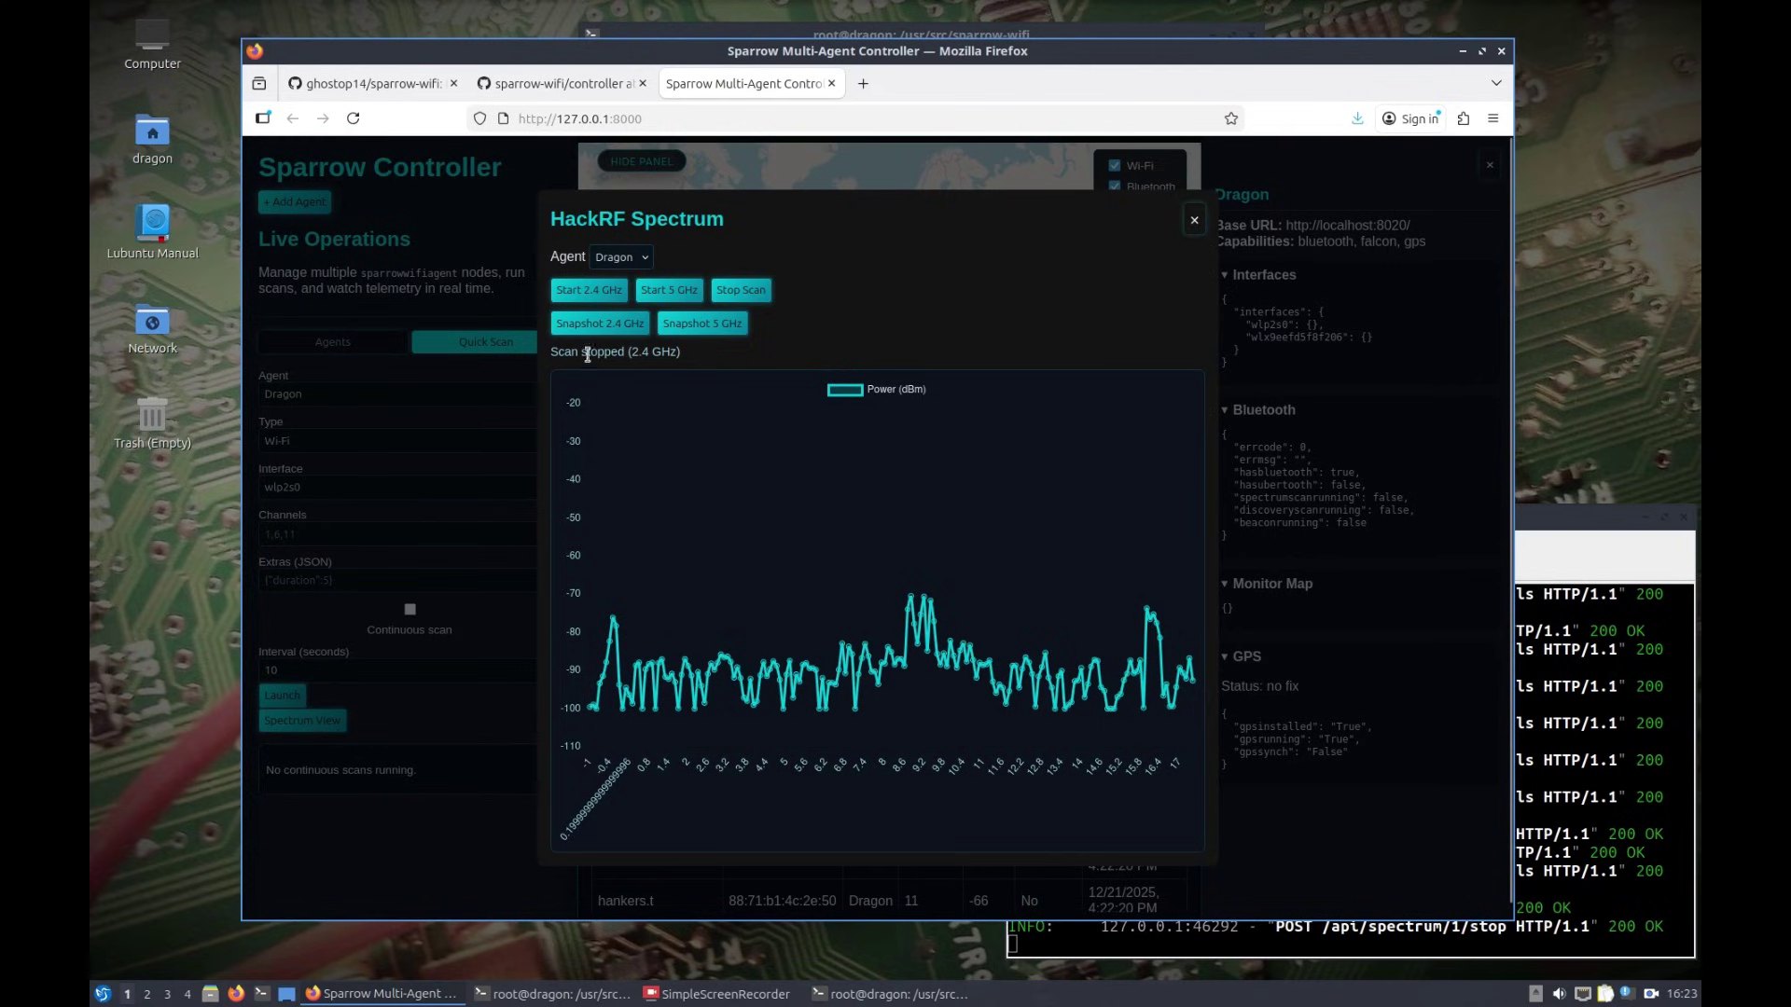
Step: Start and stop a 5 GHz sweep, then close the HackRF Spectrum modal
left_click(676, 292)
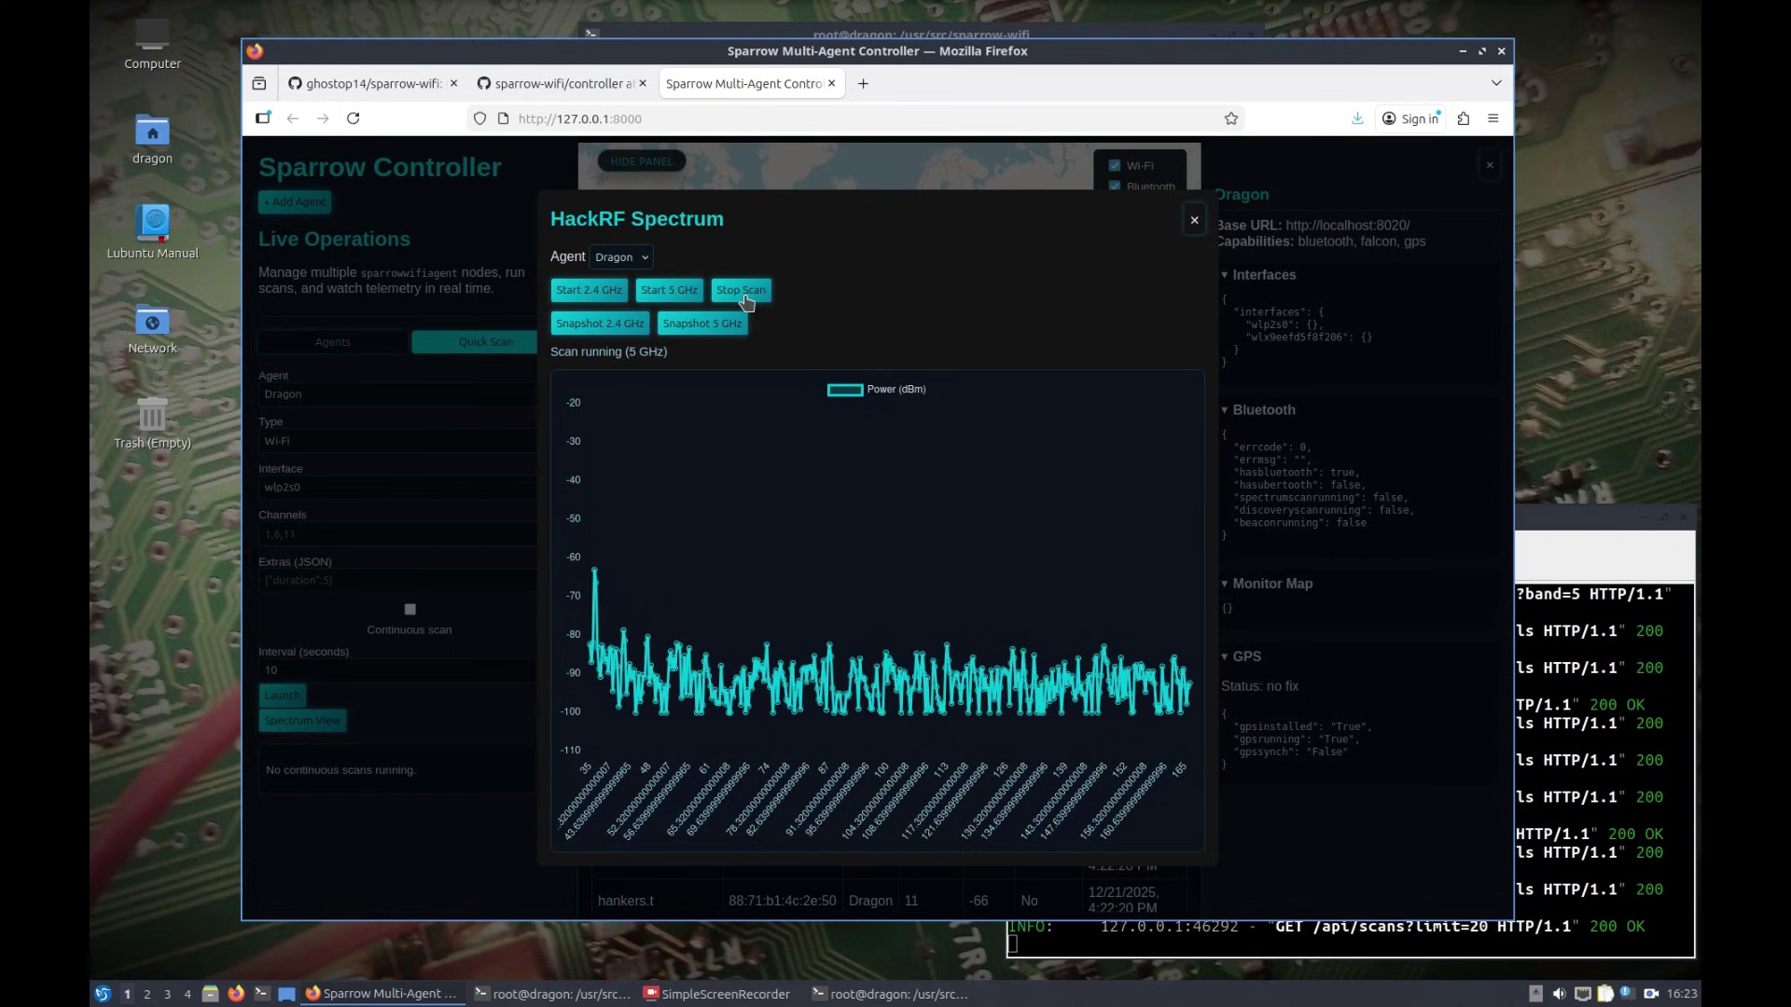
left_click(746, 297)
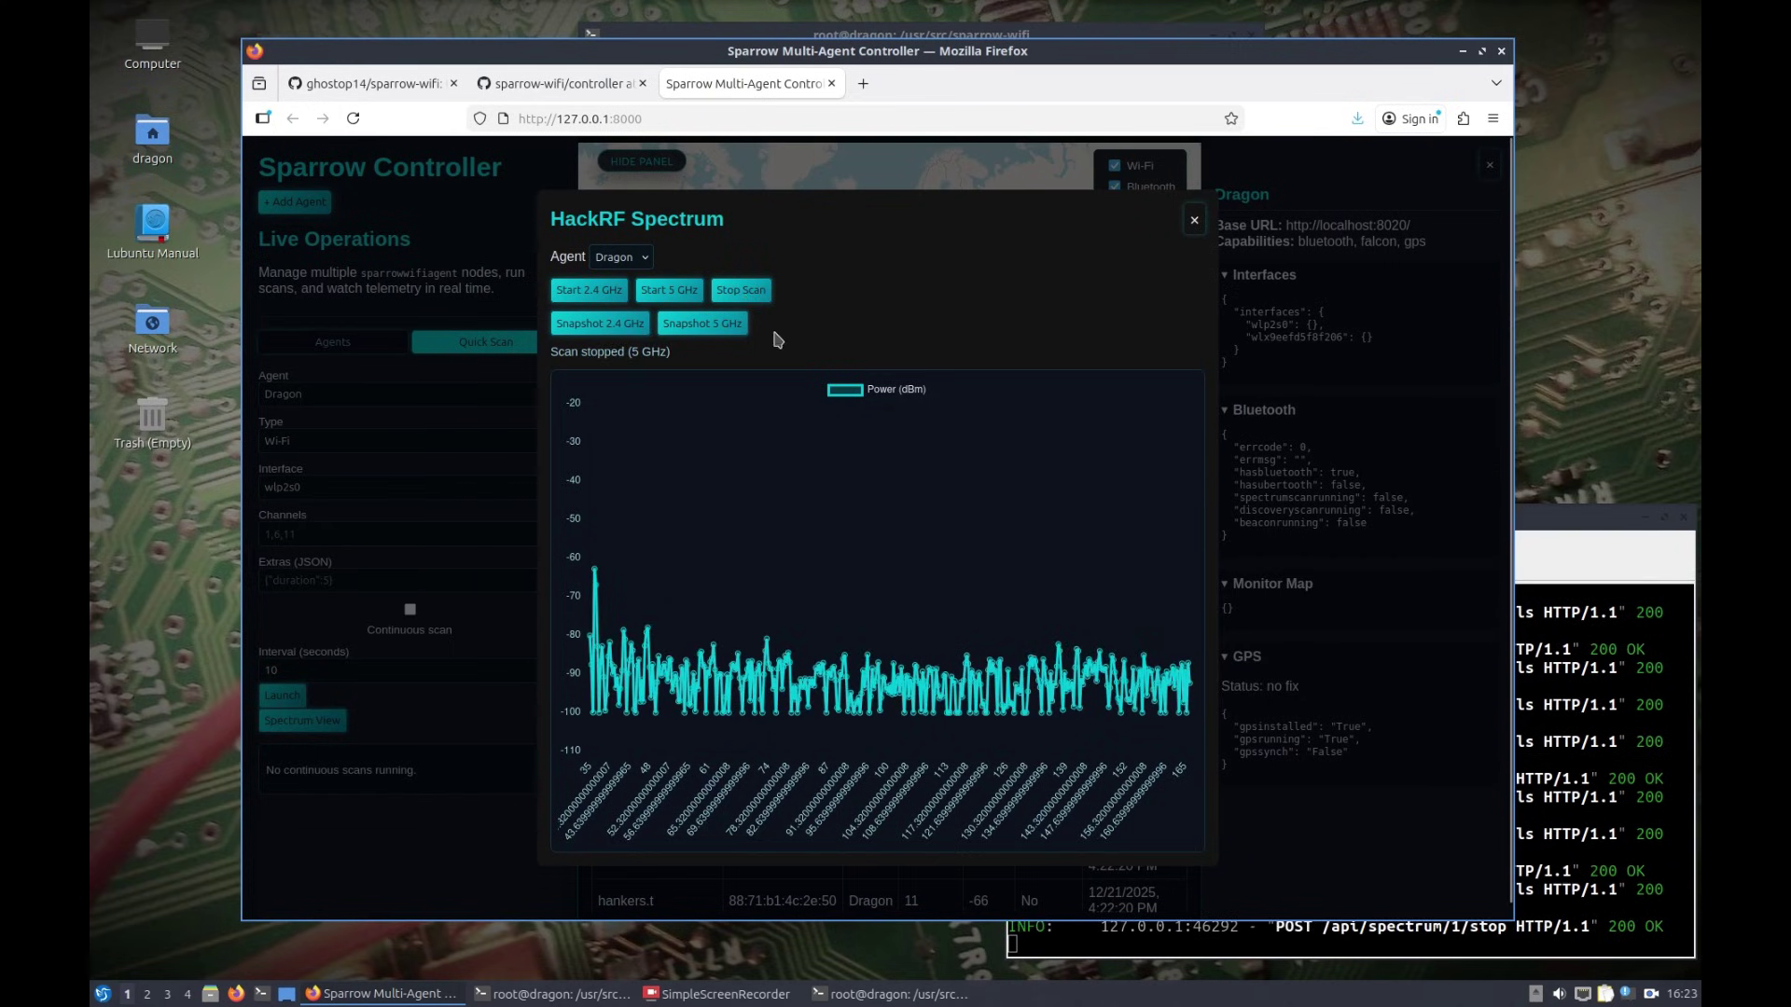
left_click(1194, 220)
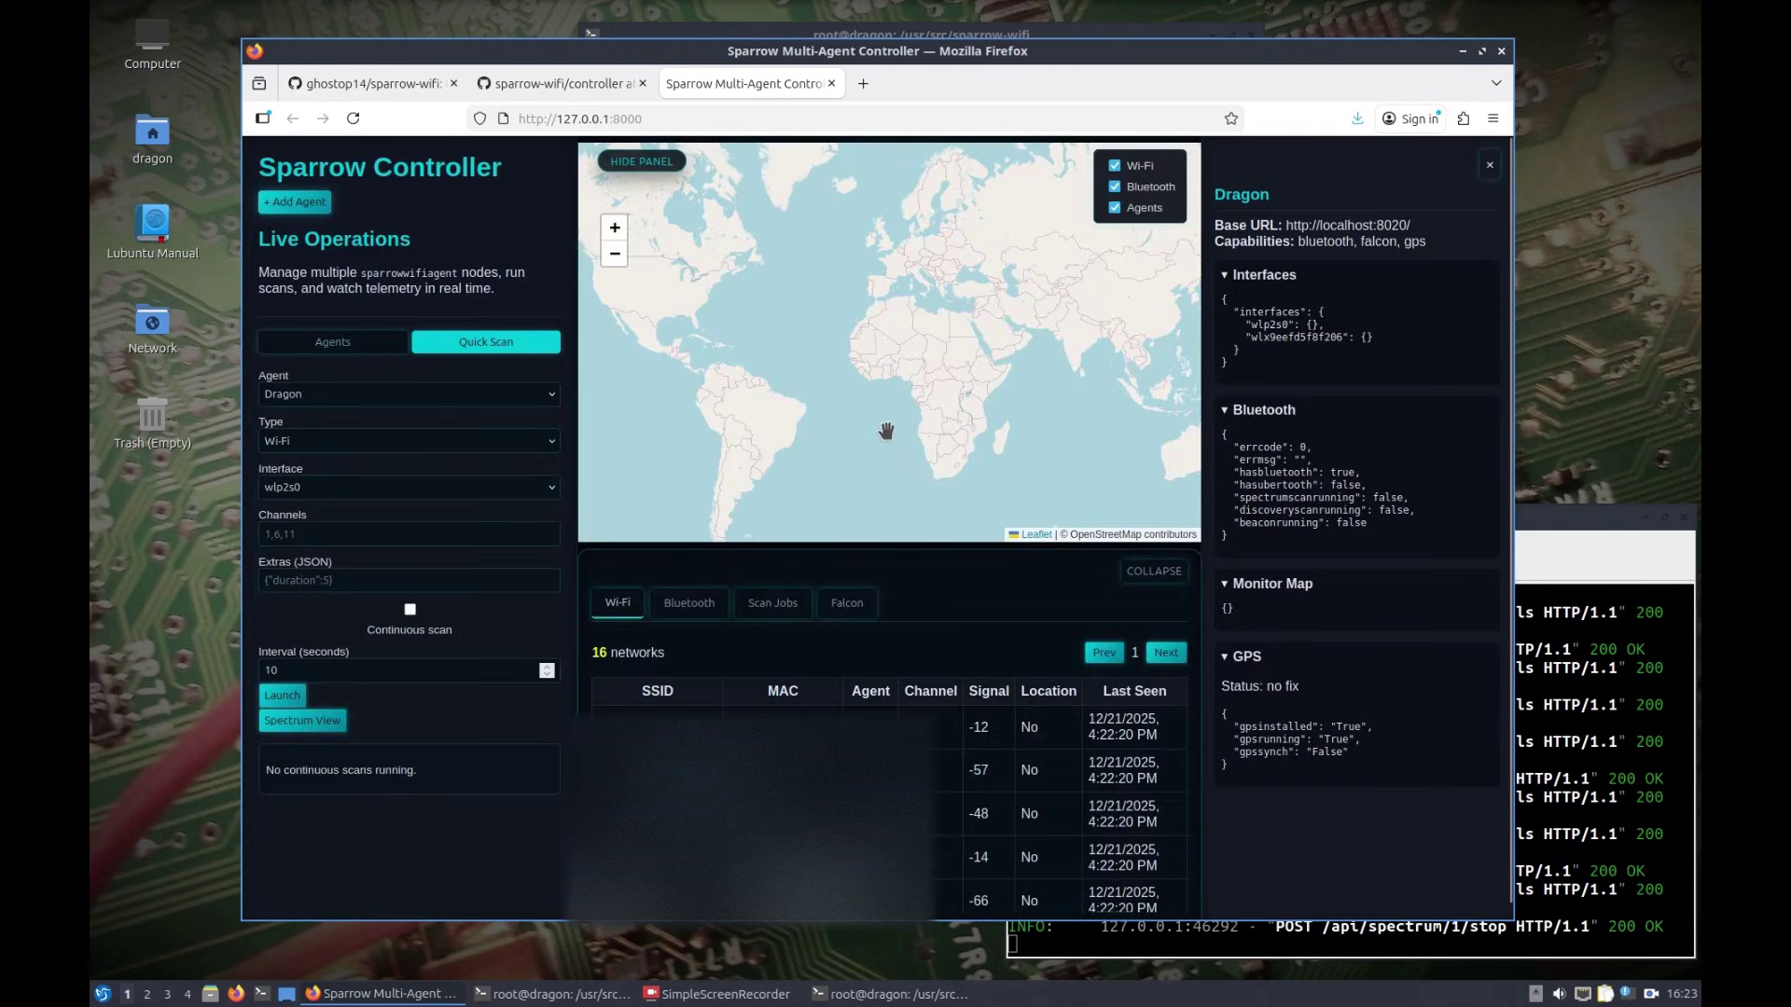
Step: Run two Bluetooth scans (0, then 15 devices) and list the three completed scan jobs
left_click(327, 444)
left_click(335, 486)
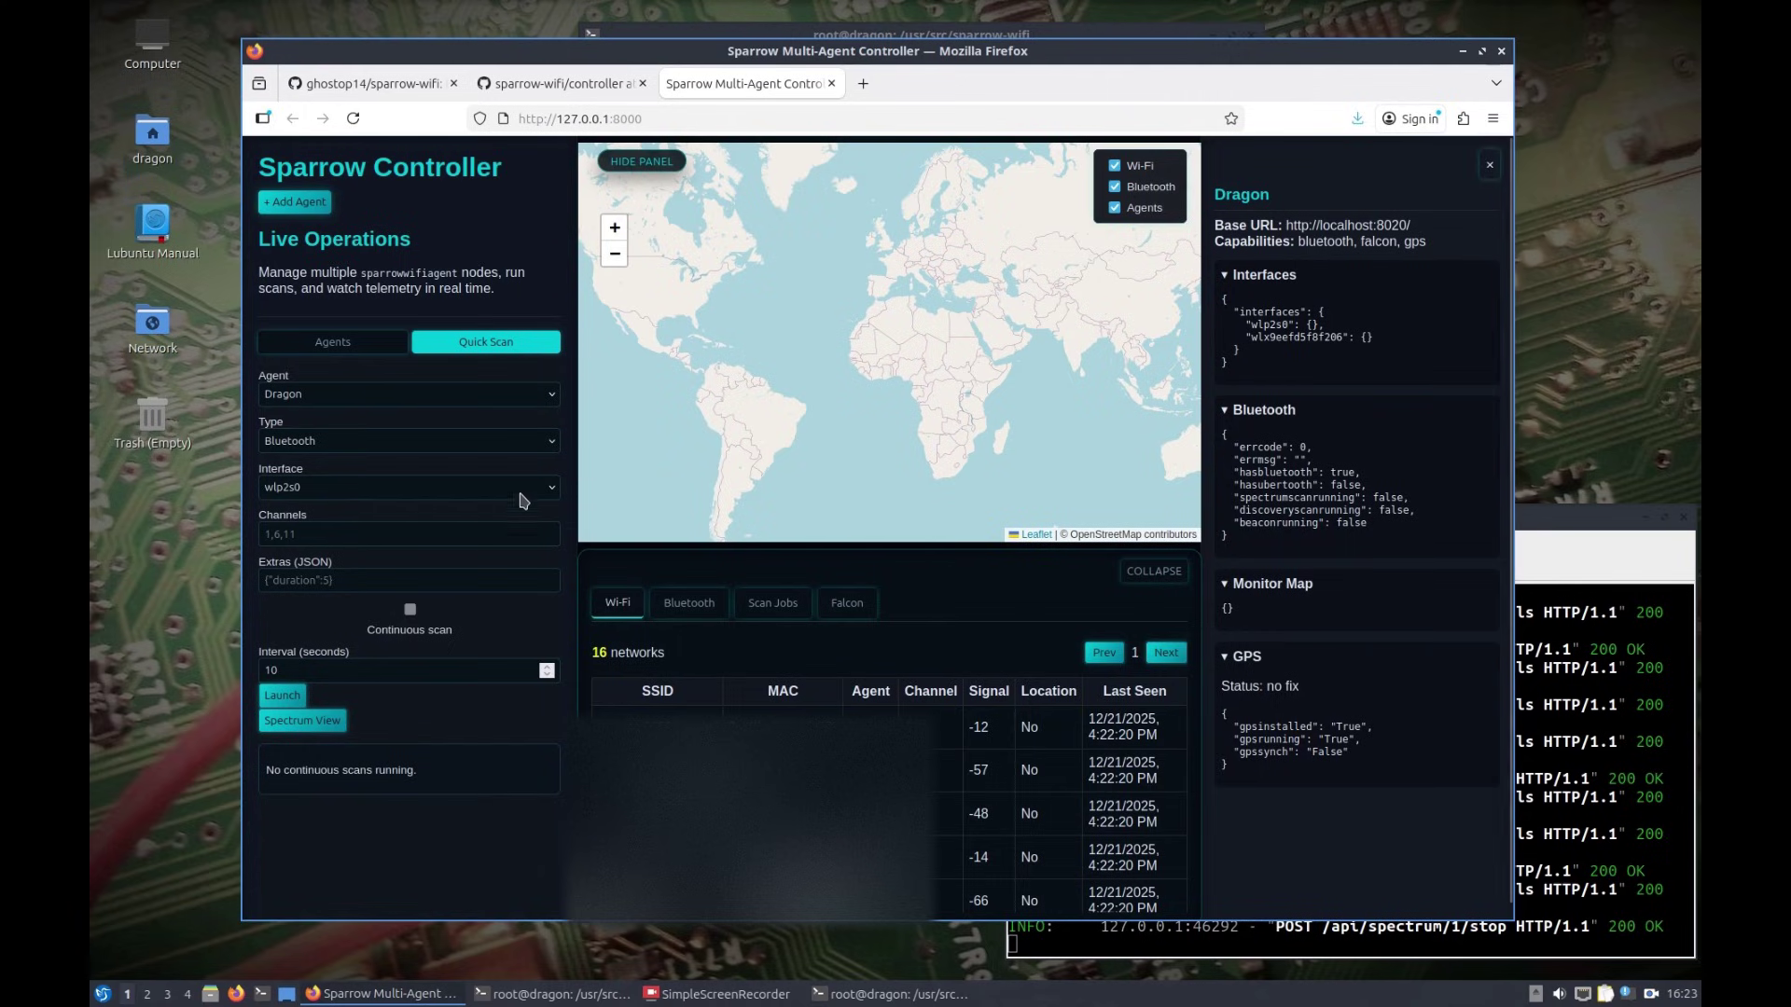
left_click(285, 697)
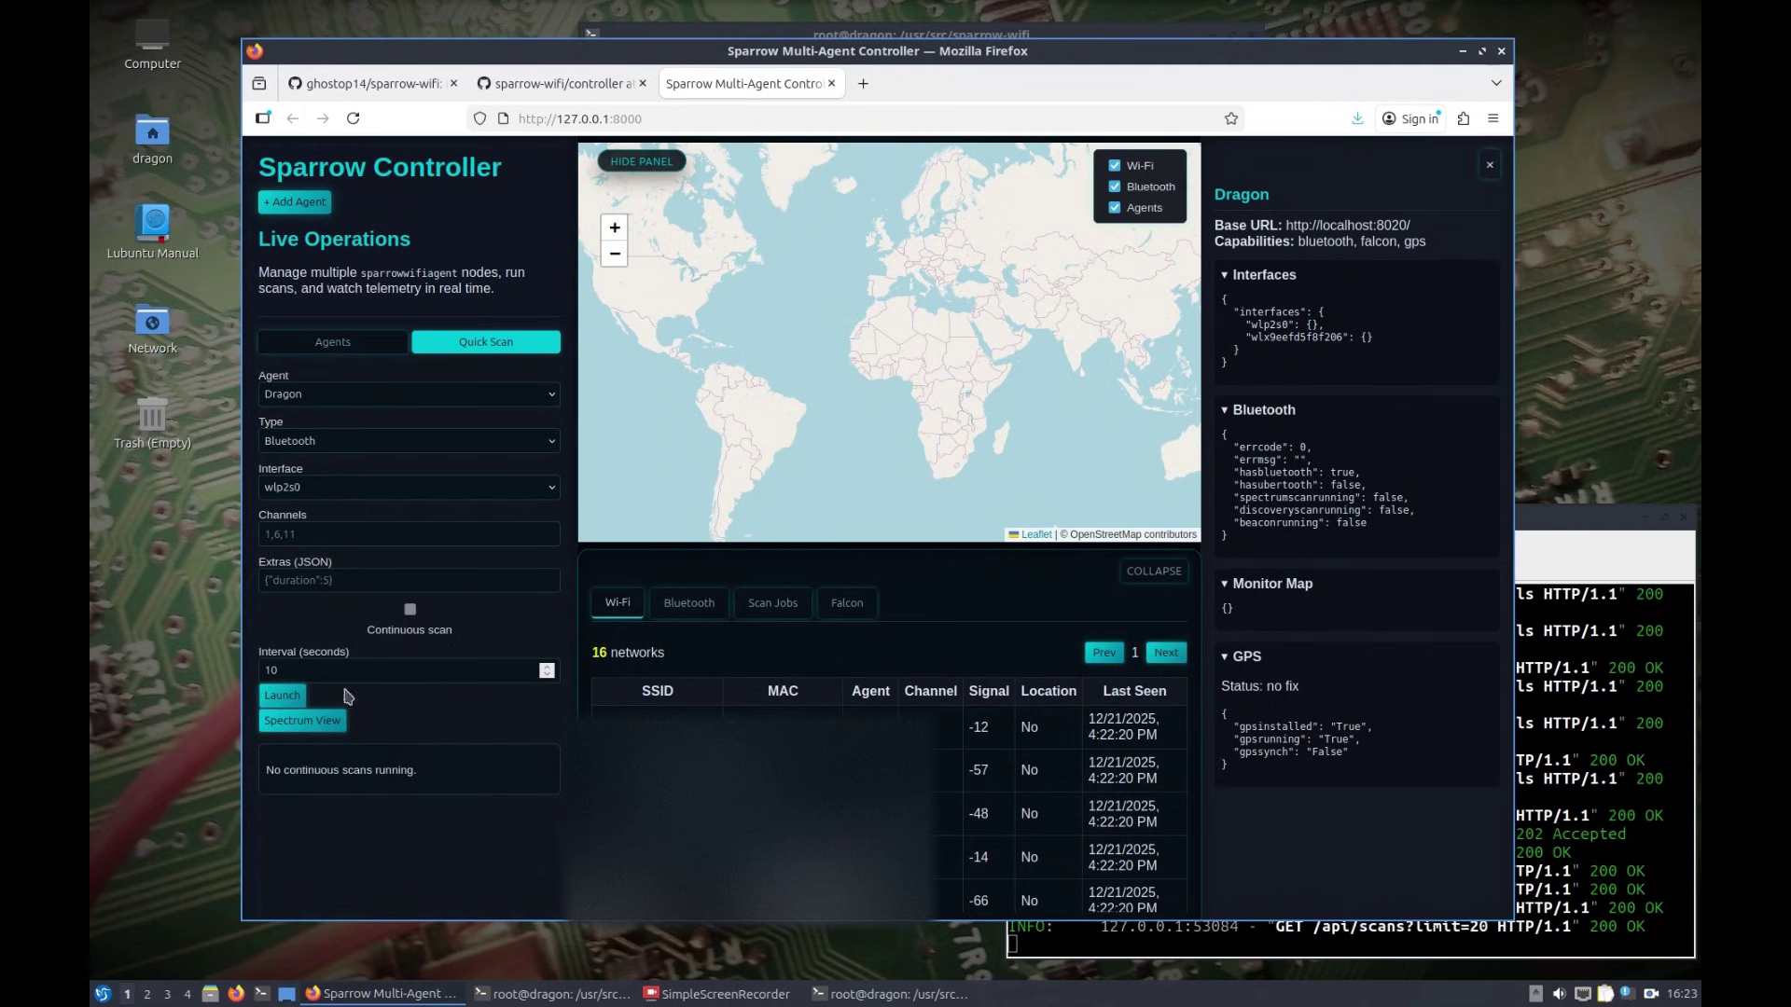
left_click(691, 606)
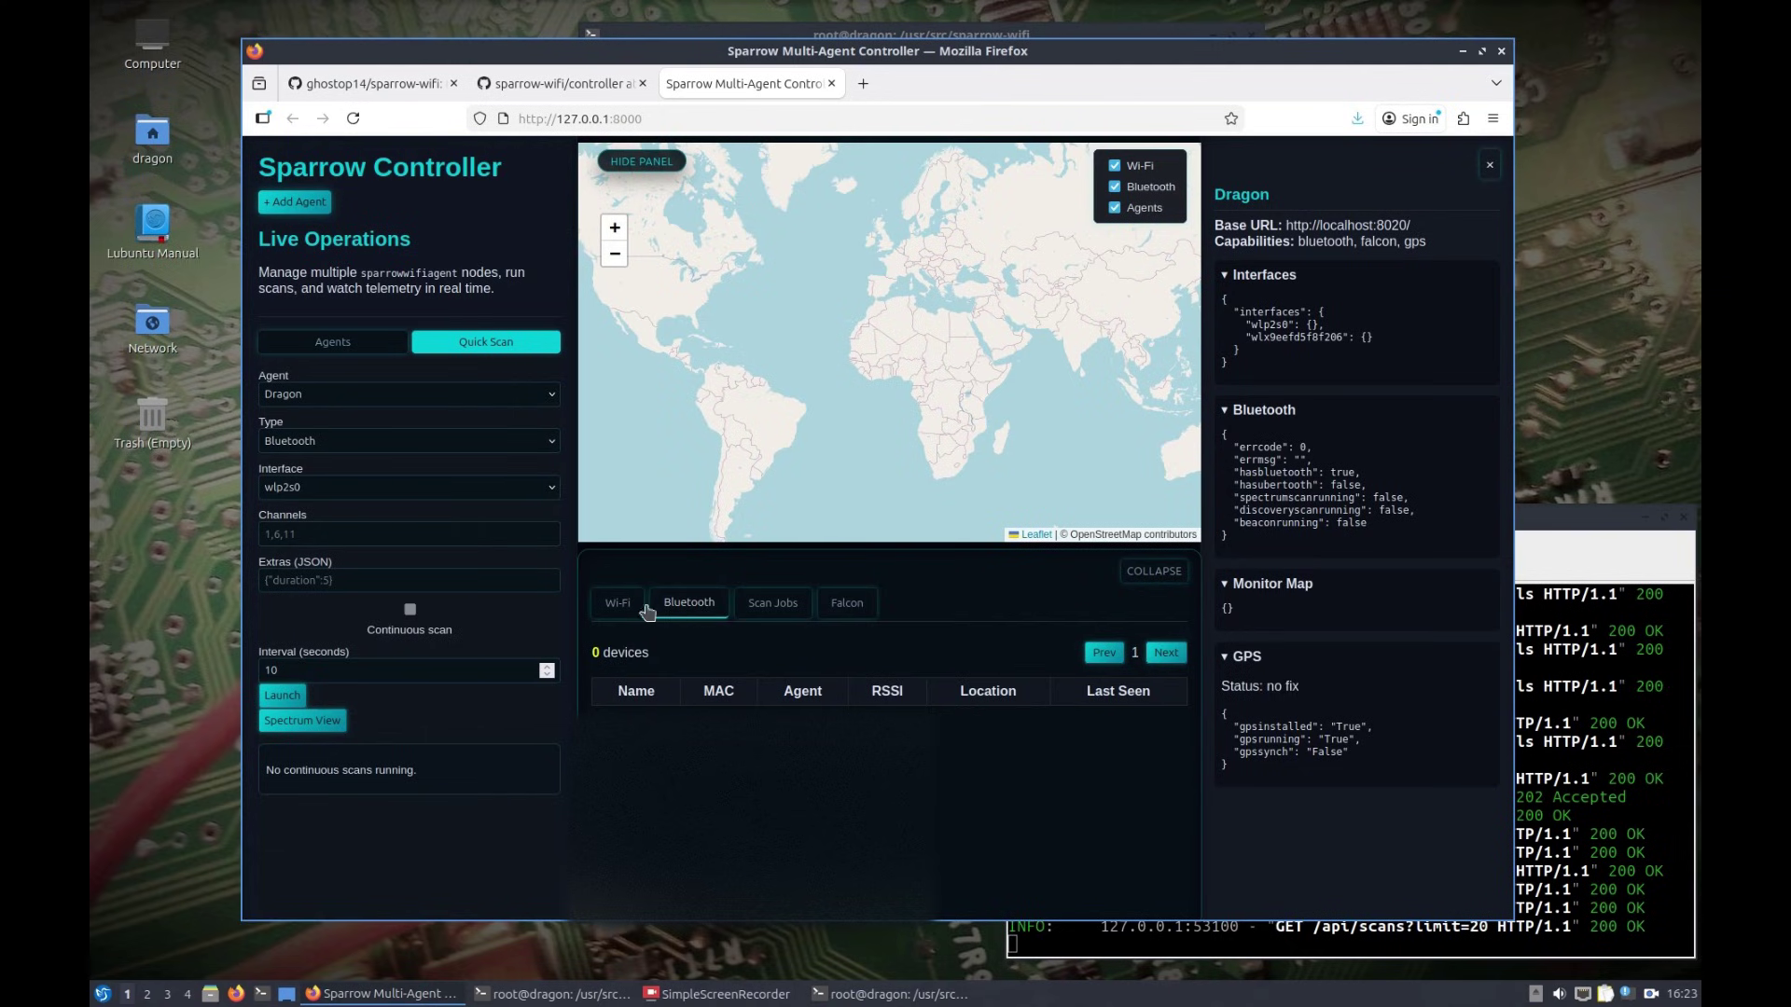
left_click(283, 697)
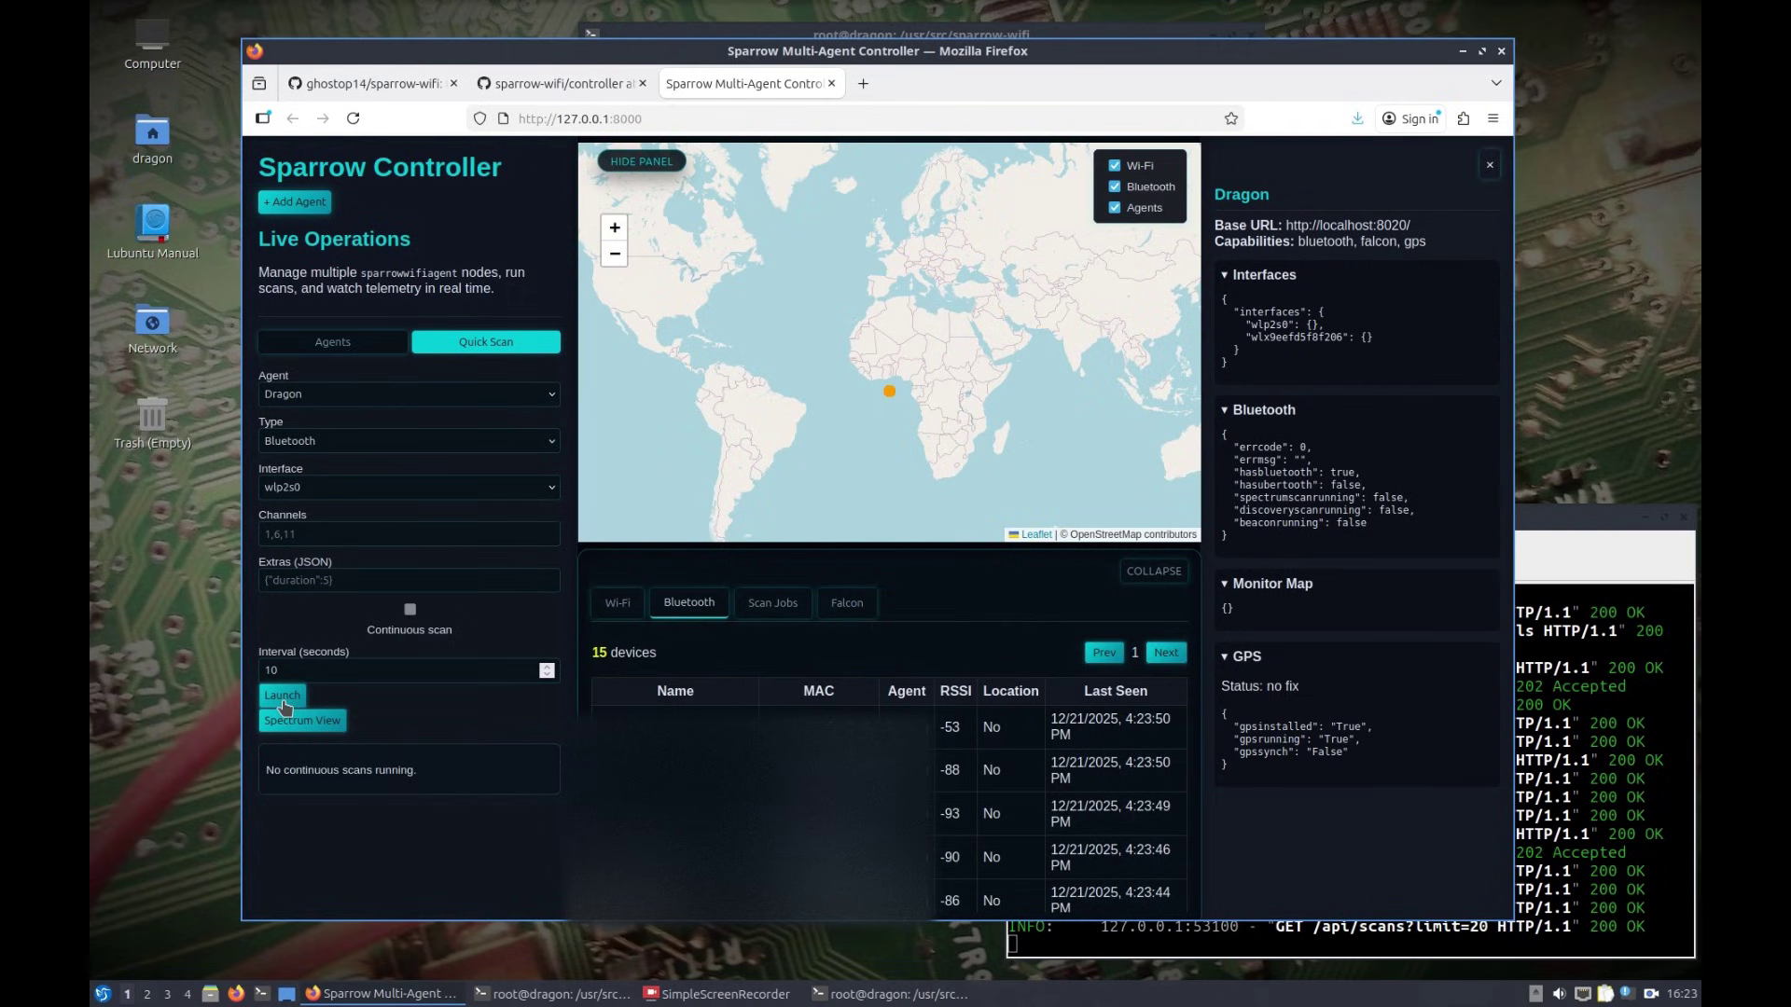
left_click(772, 604)
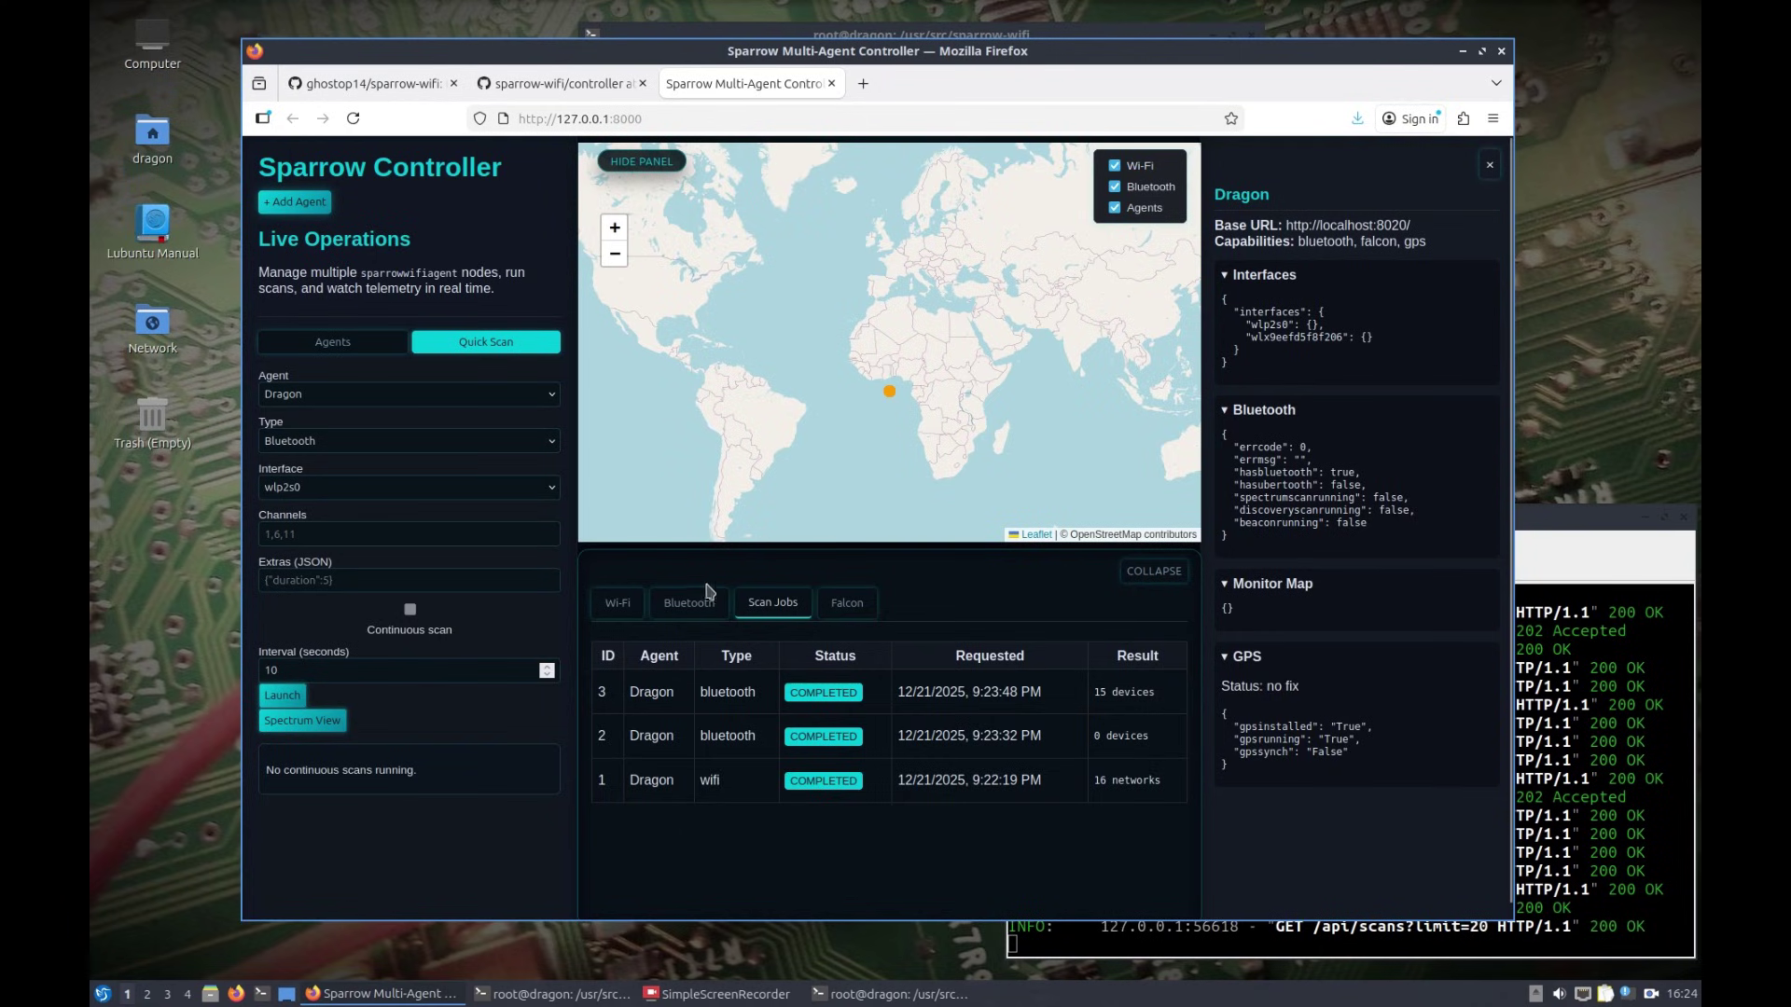
Step: Hide and reshow the left panel, close Dragon's details, then reopen them from the Agents list
left_click(620, 161)
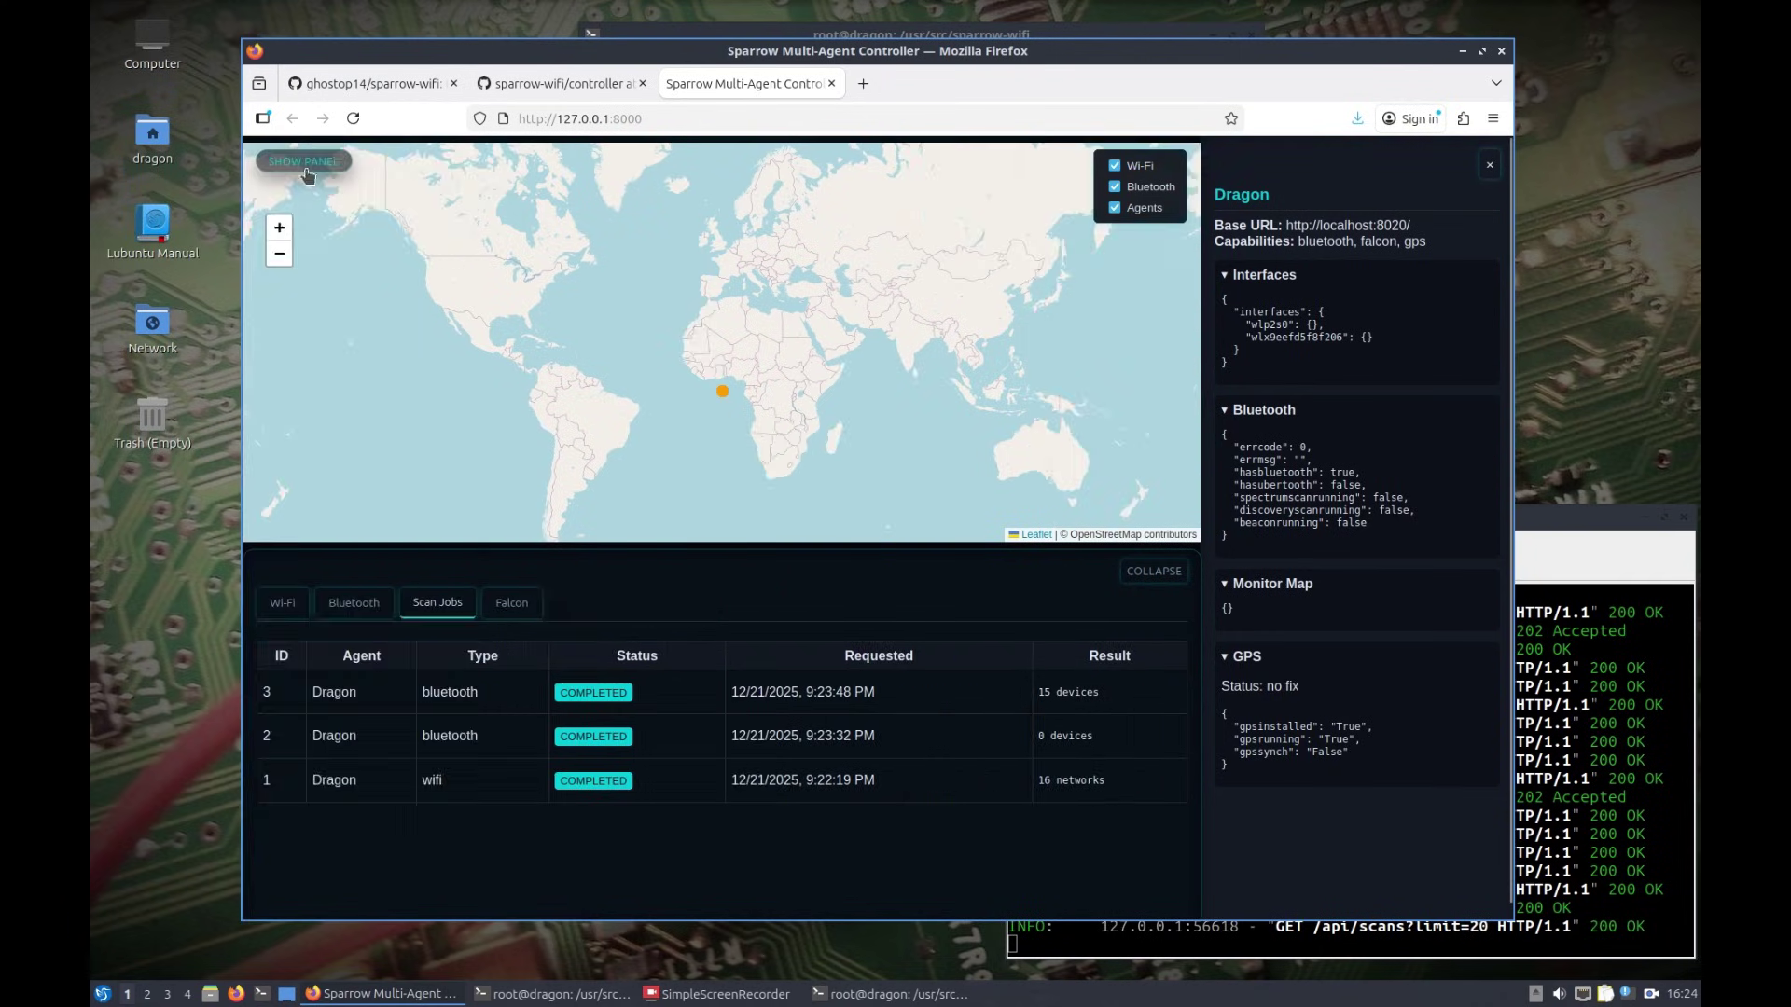
left_click(311, 175)
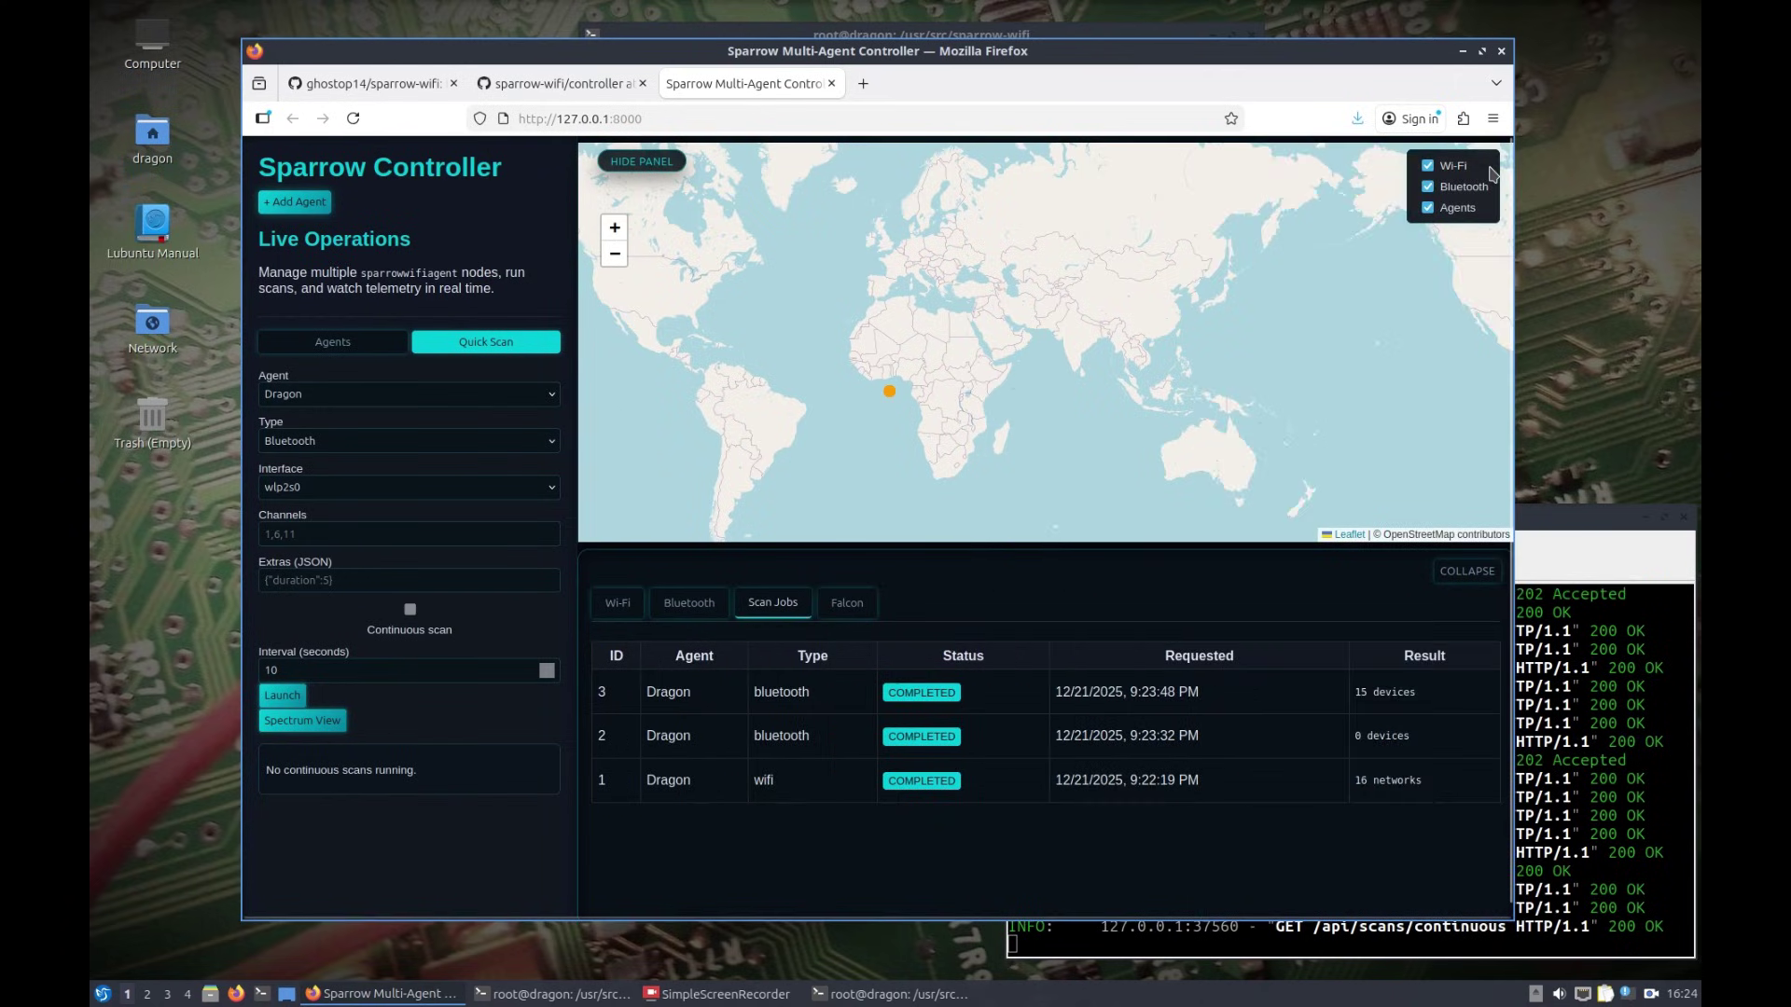
left_click(1490, 168)
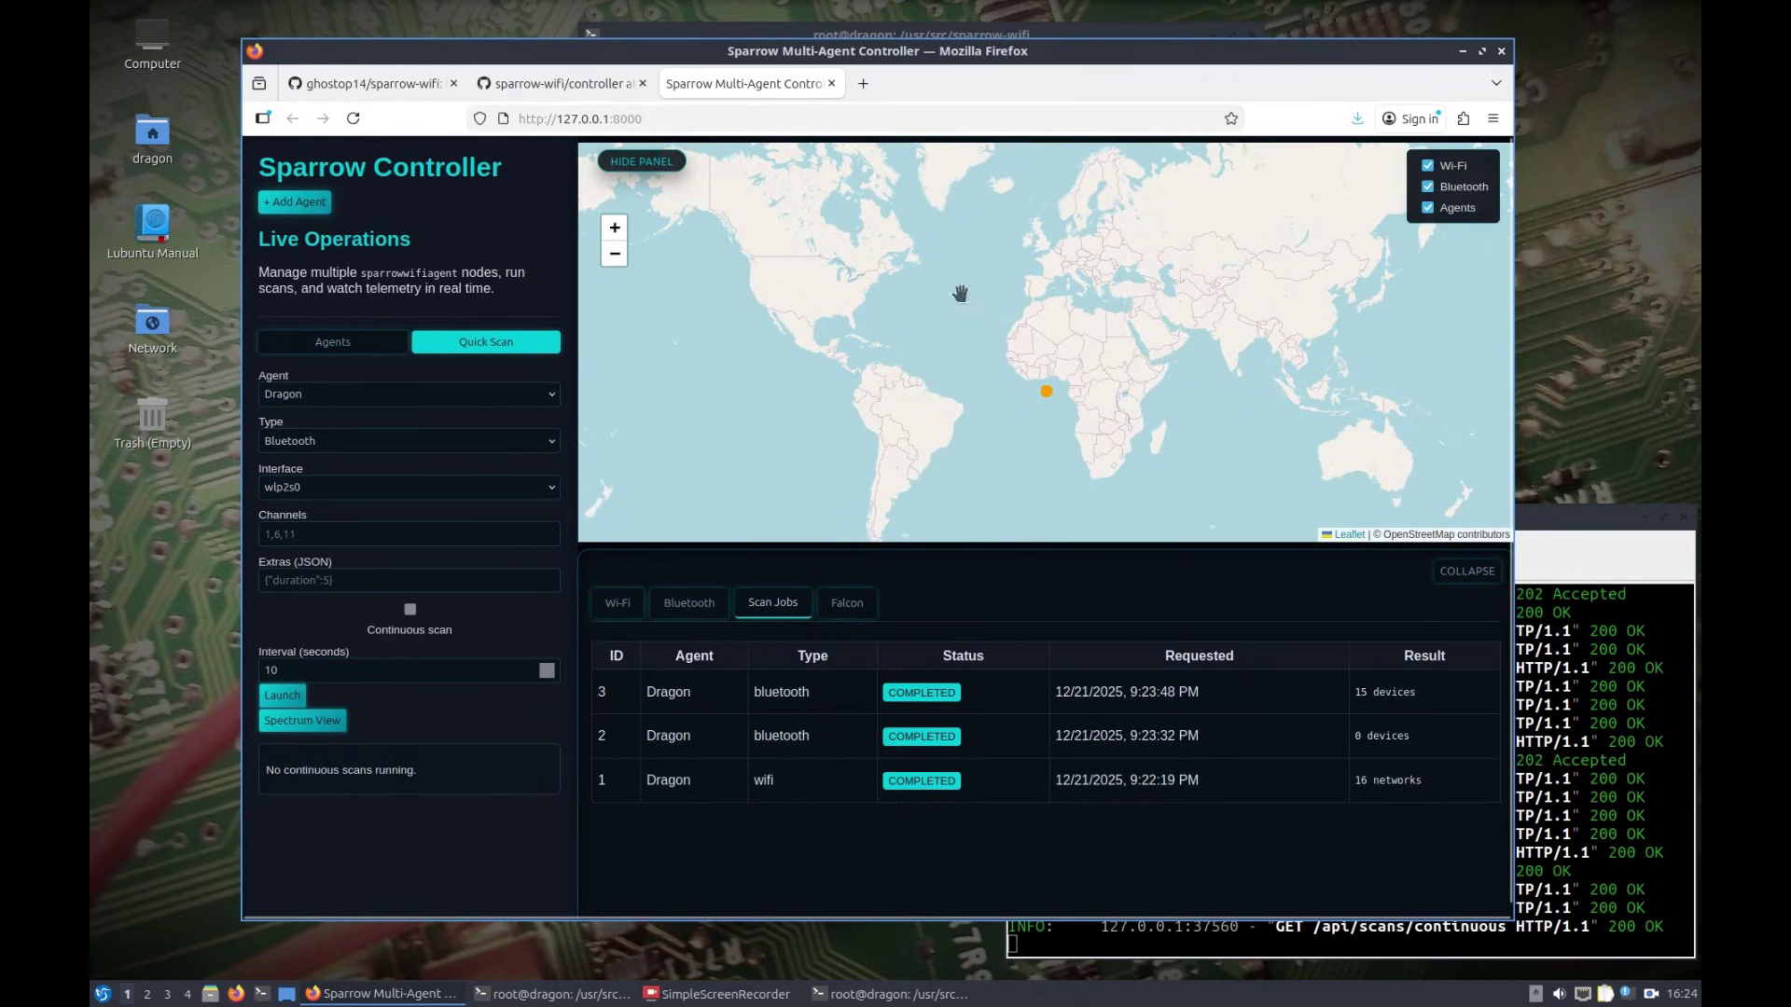
left_click(334, 349)
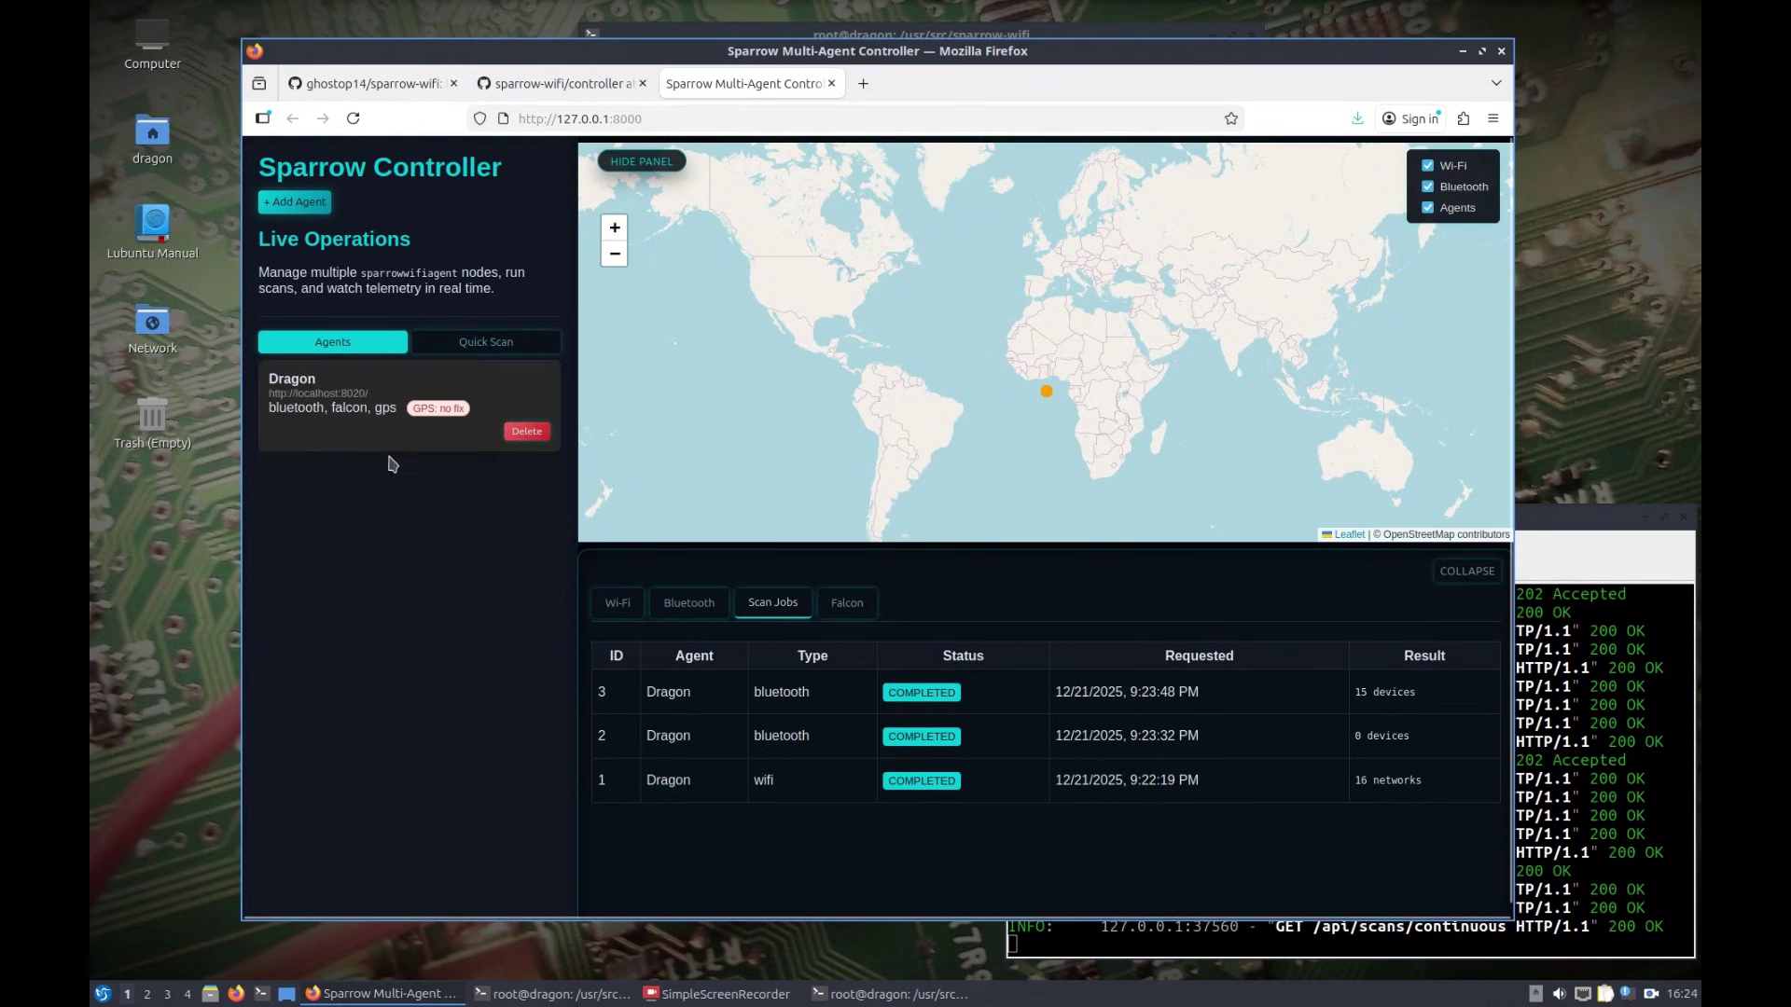
left_click(336, 443)
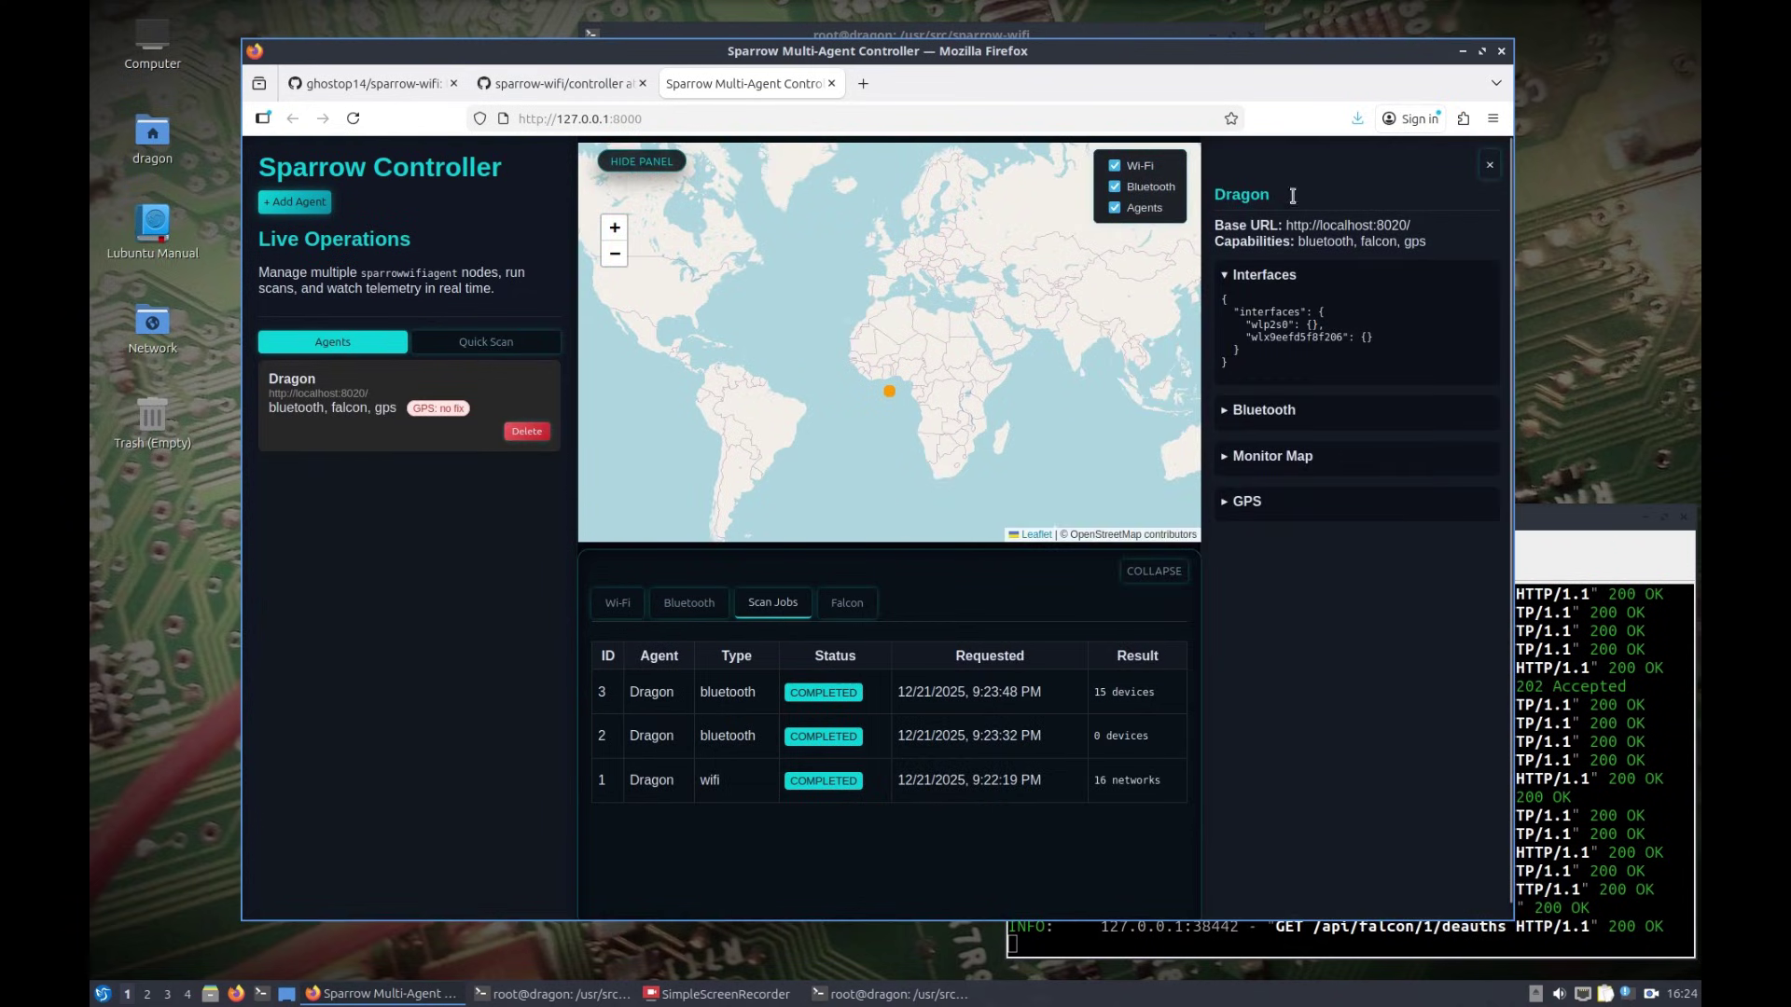
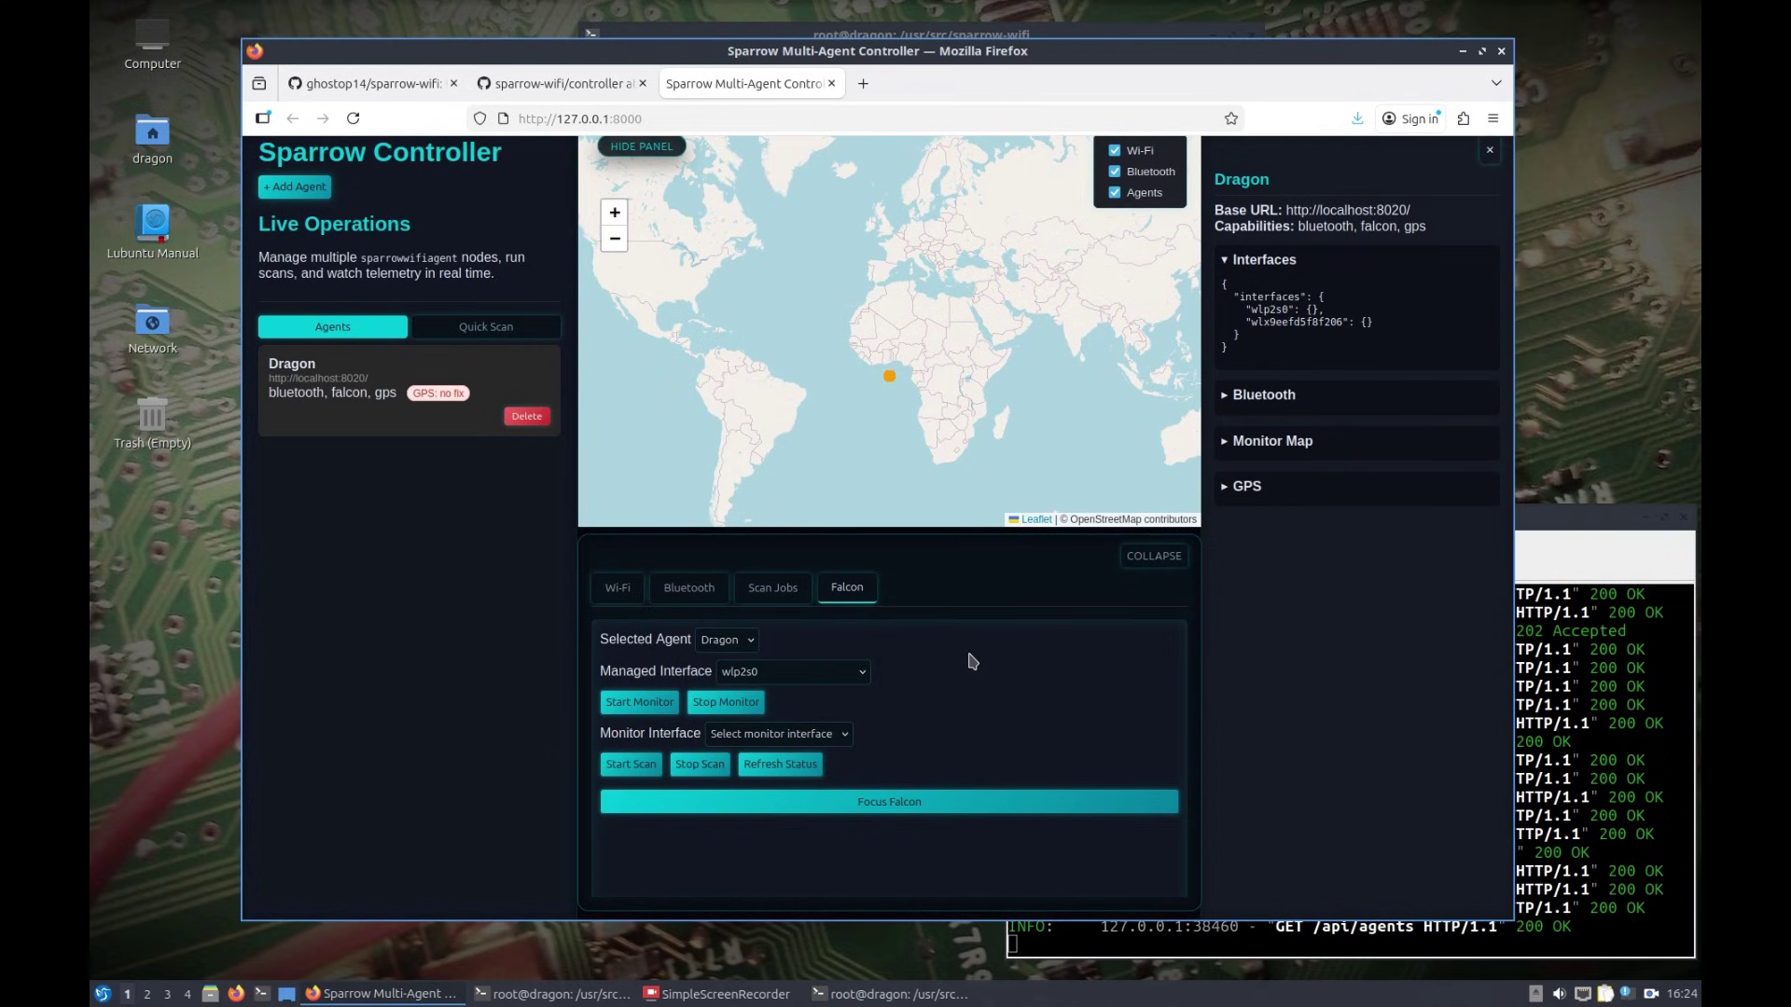
Step: Switch to Falcon focus mode so the Falcon panel replaces the map
left_click(888, 802)
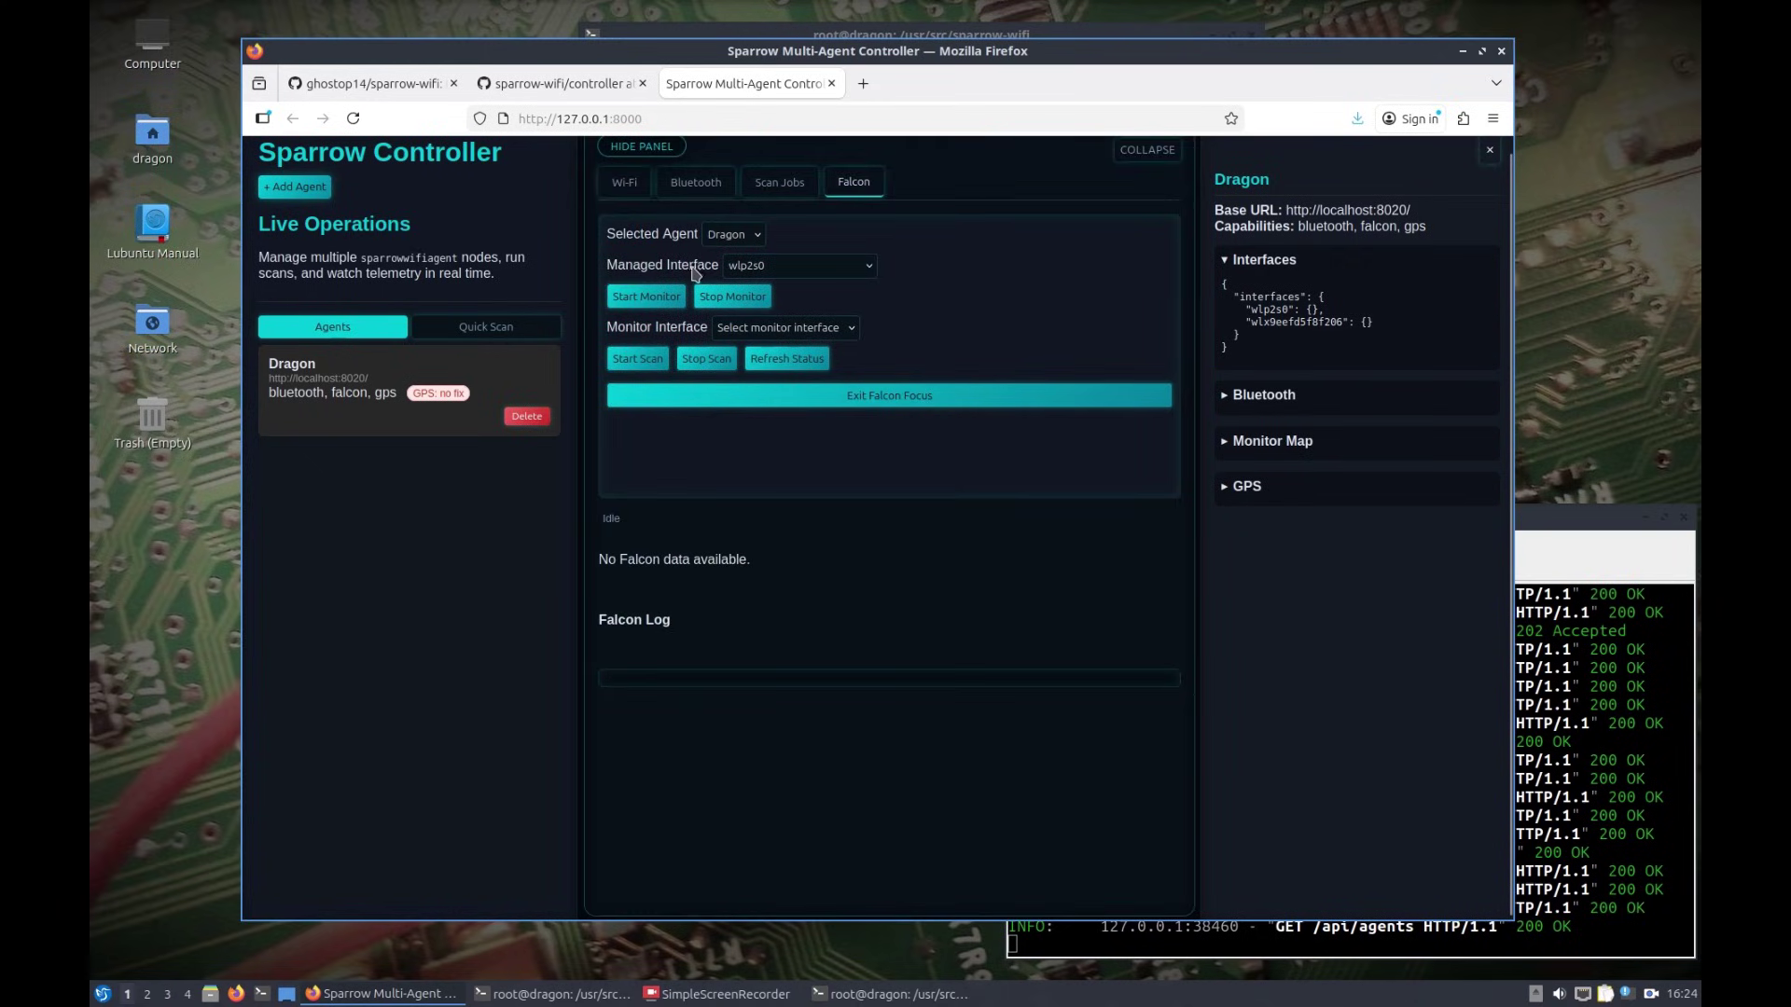
Step: Put wlx9eefd5f8f206 into monitor mode as wlan0mon and start a Falcon scan on wlan0mon
left_click(782, 268)
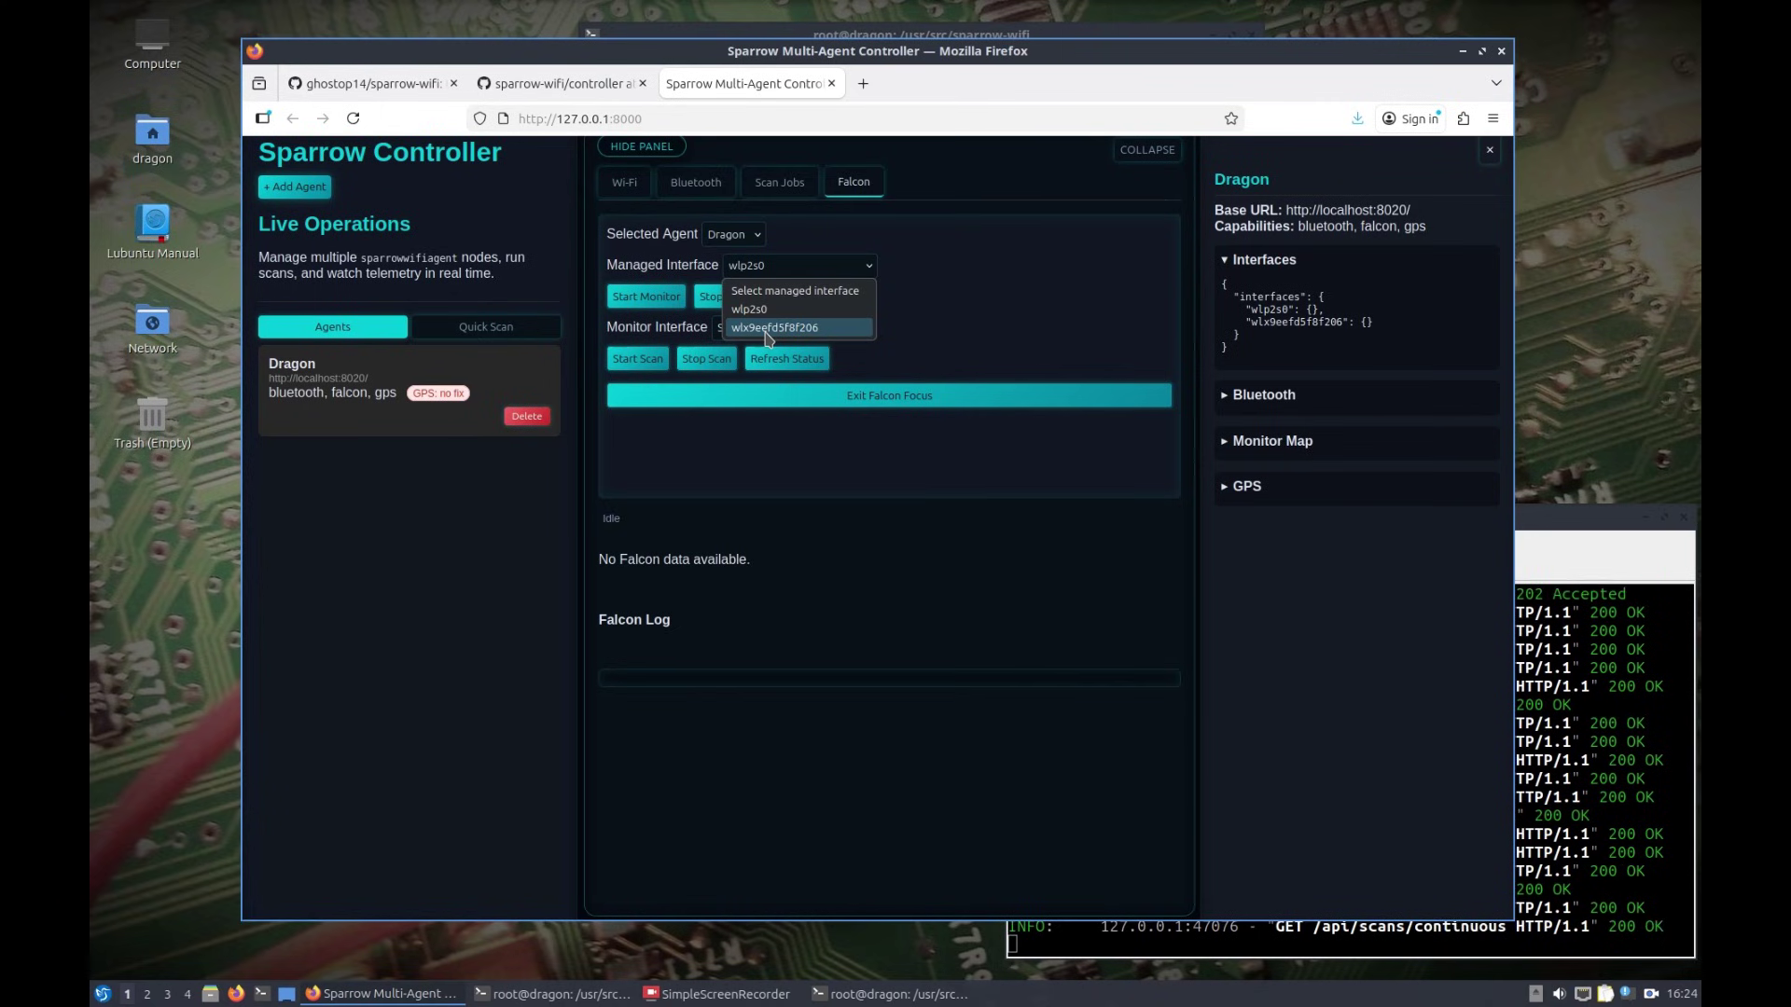
left_click(767, 328)
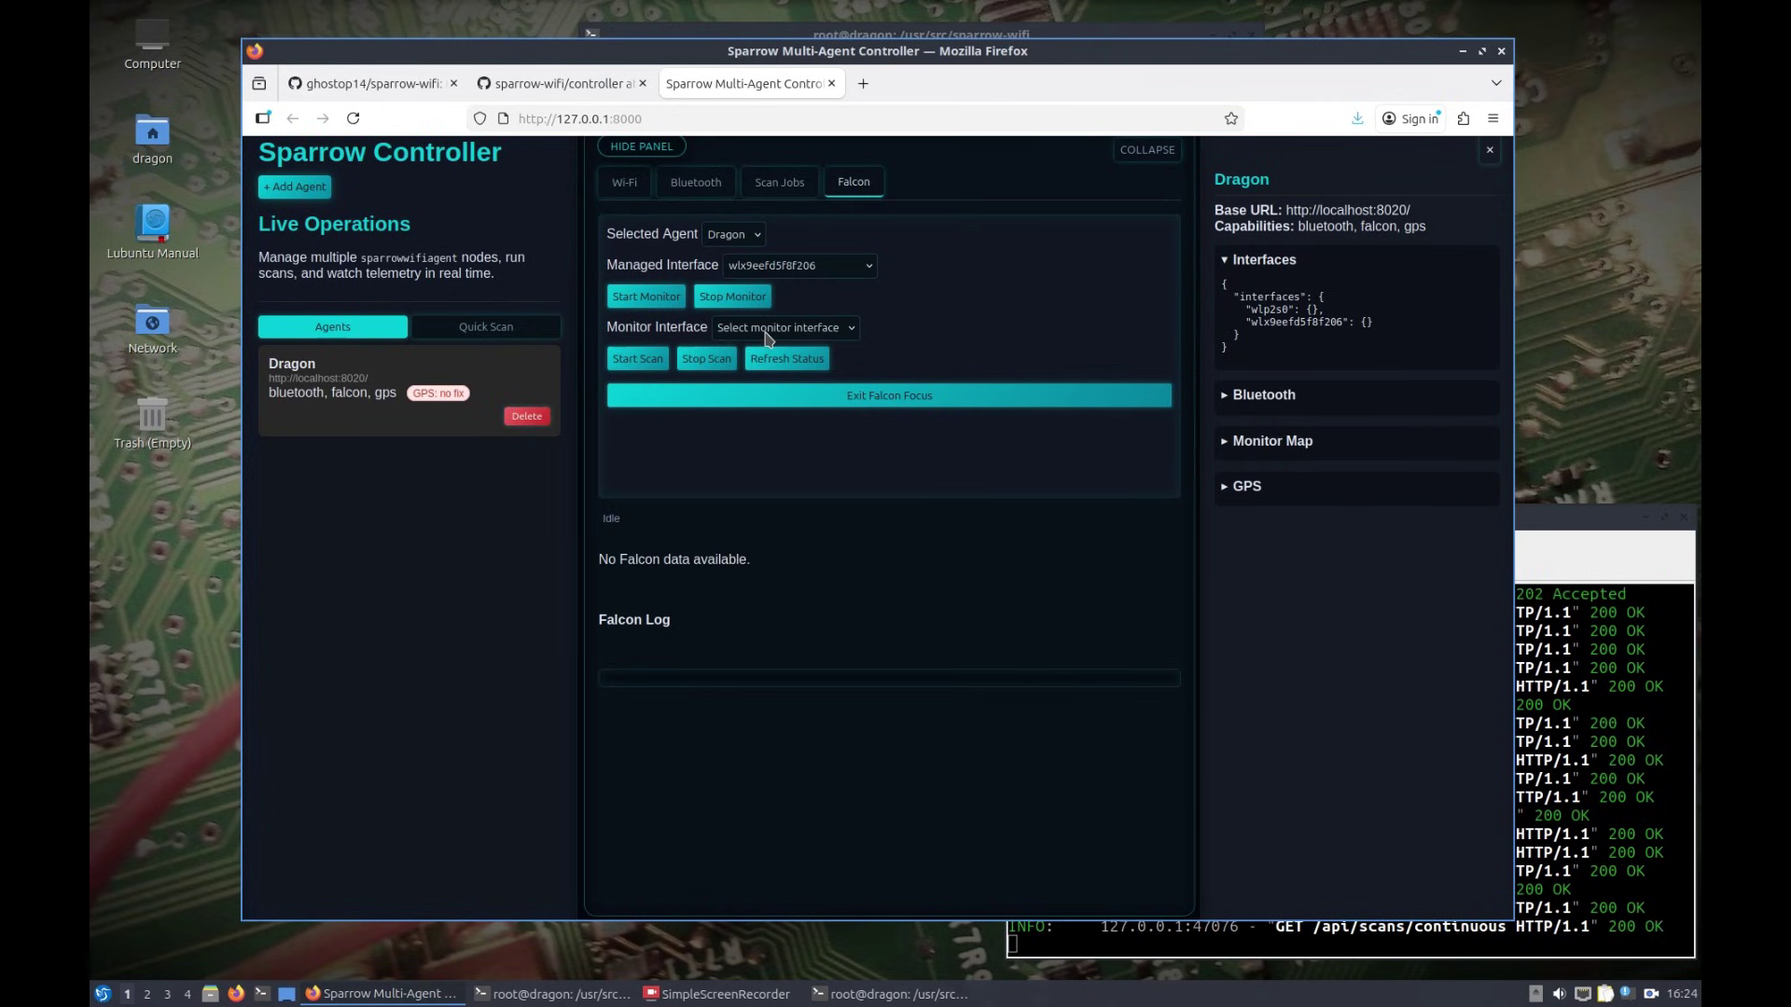
left_click(624, 296)
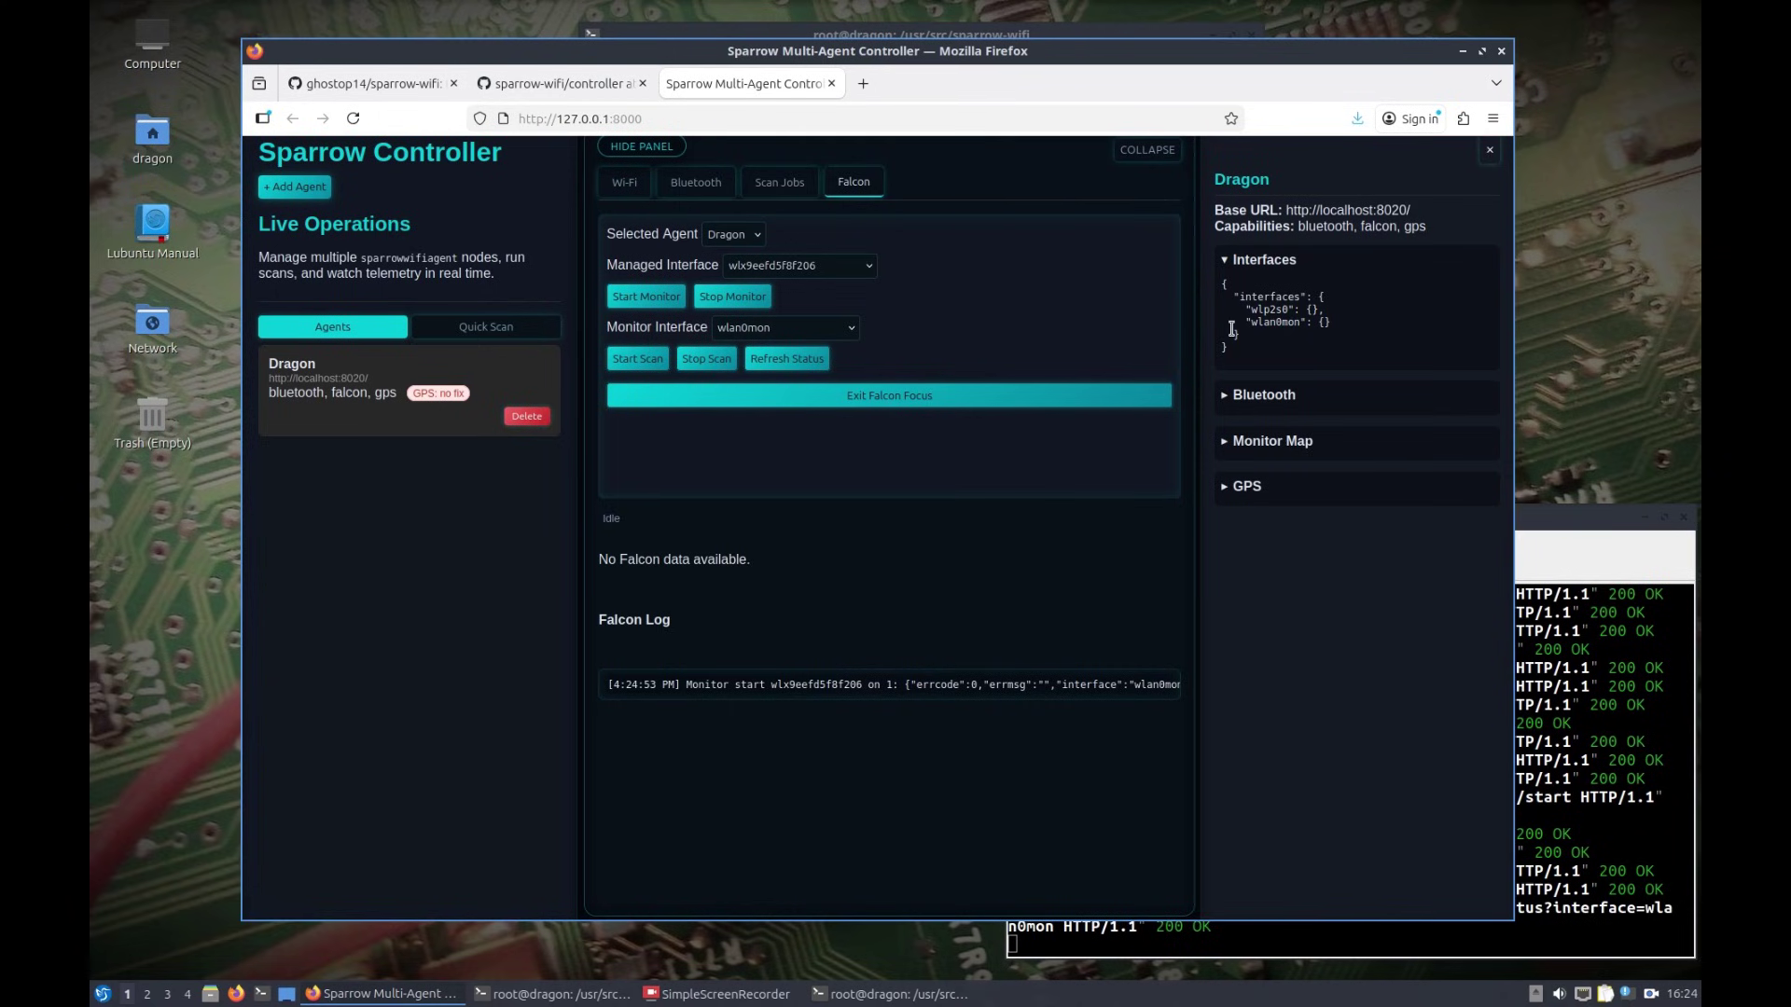
left_click(630, 366)
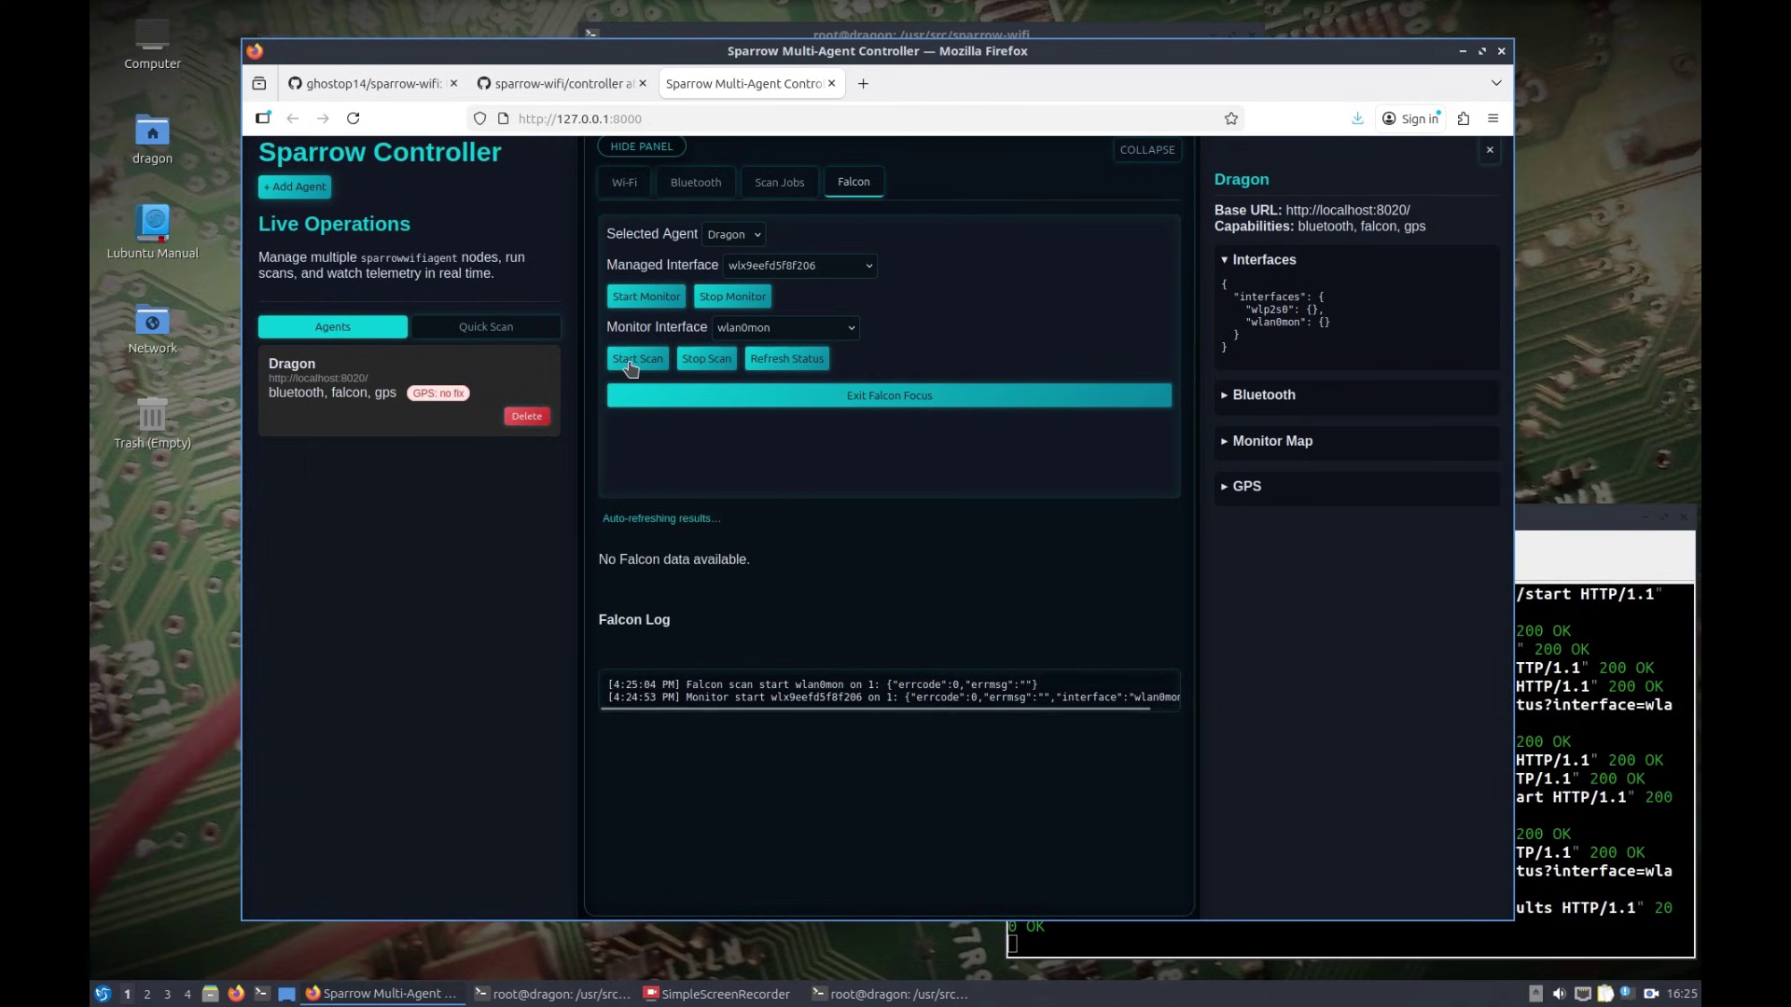
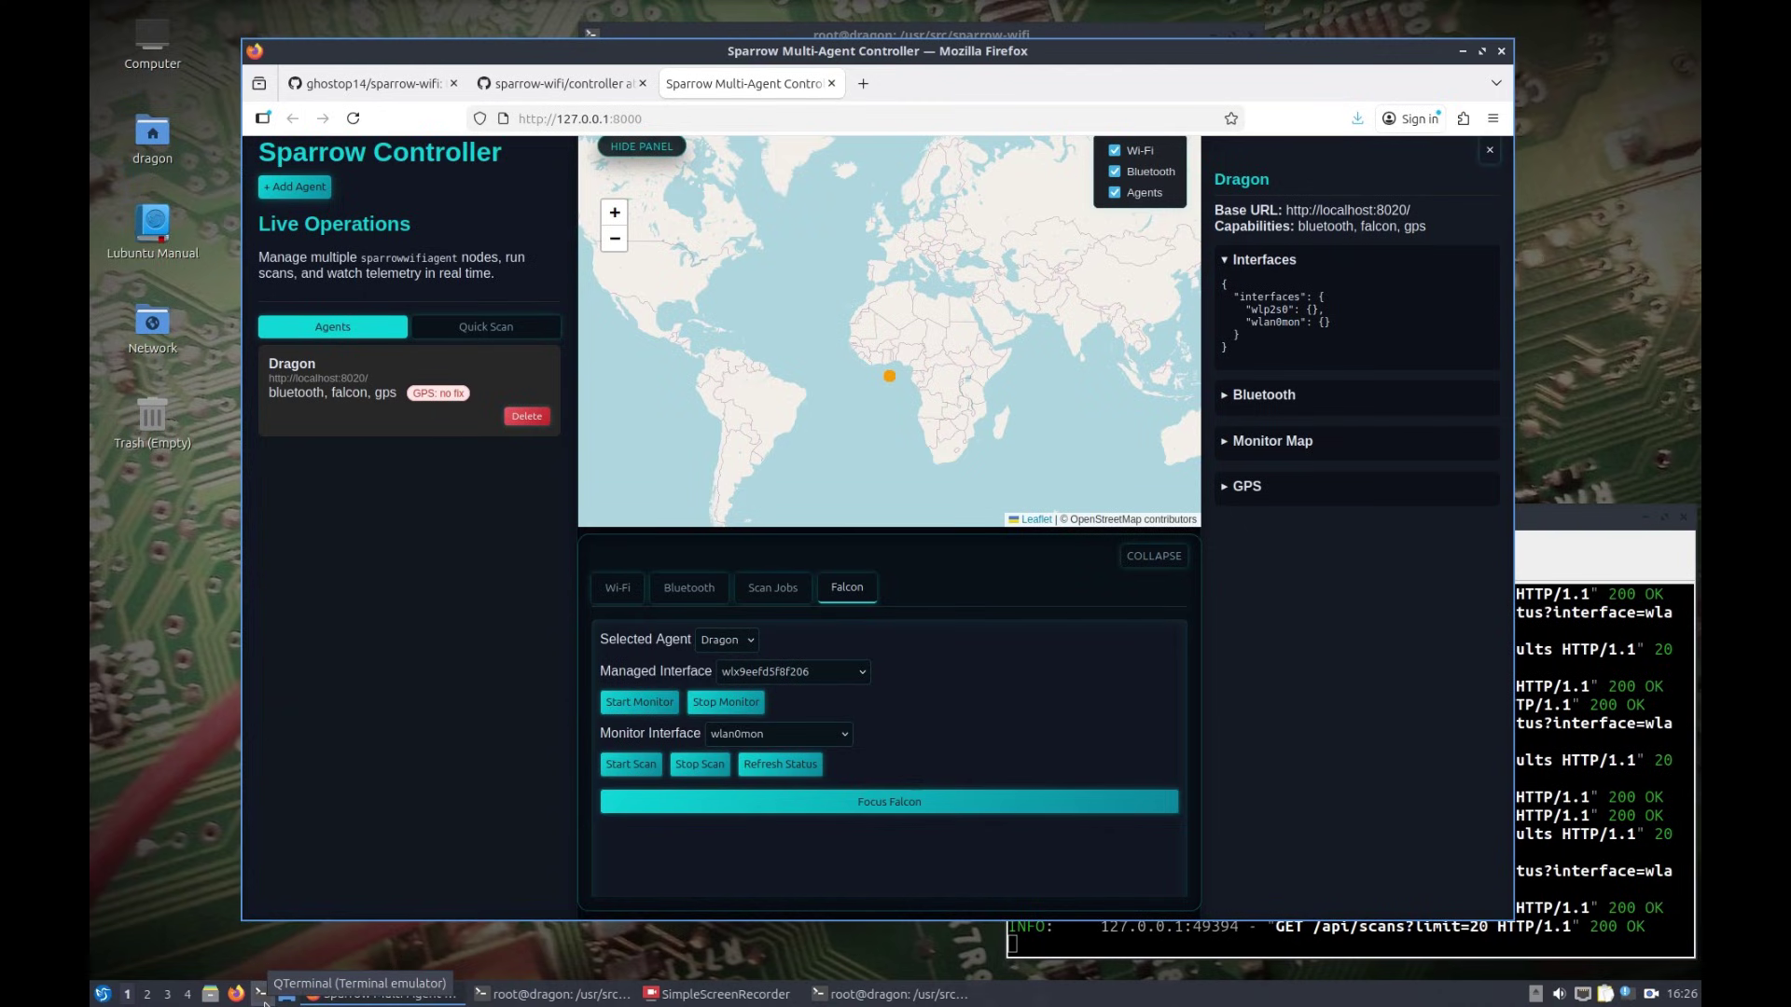
Step: Launch qspectrumanalyzer from a new QTerminal window, using tab completion for the program name
left_click(262, 994)
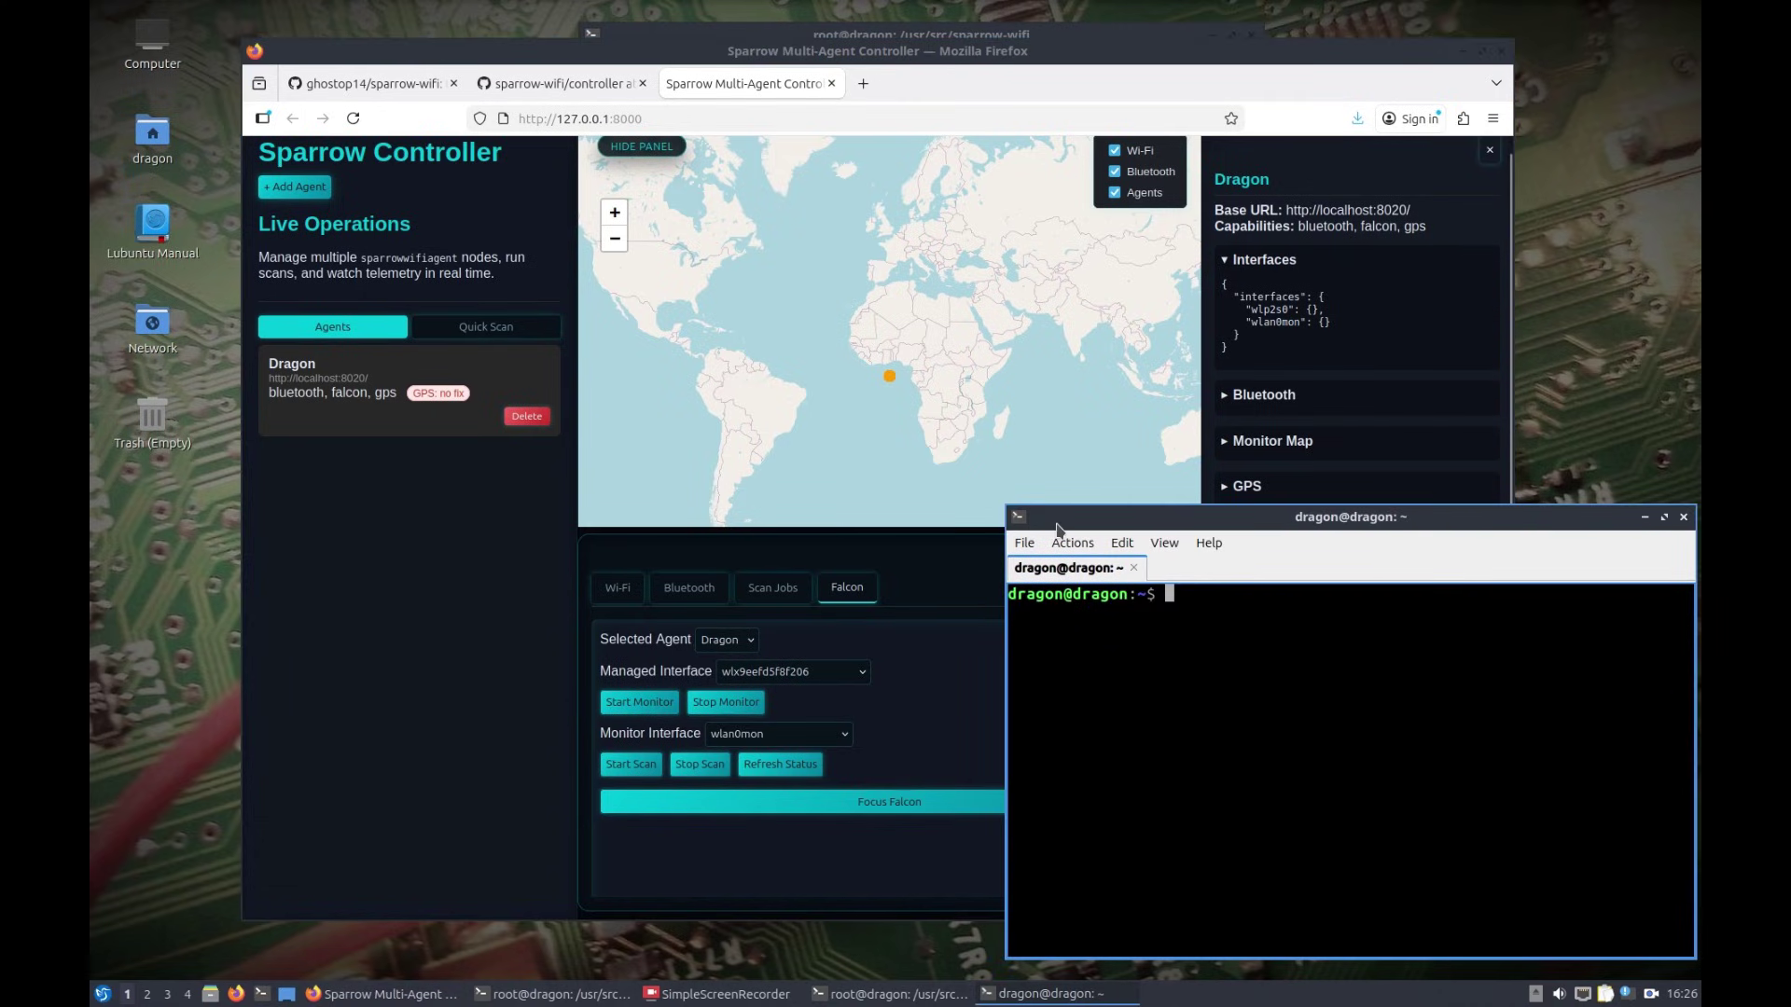
type("qa")
type("p")
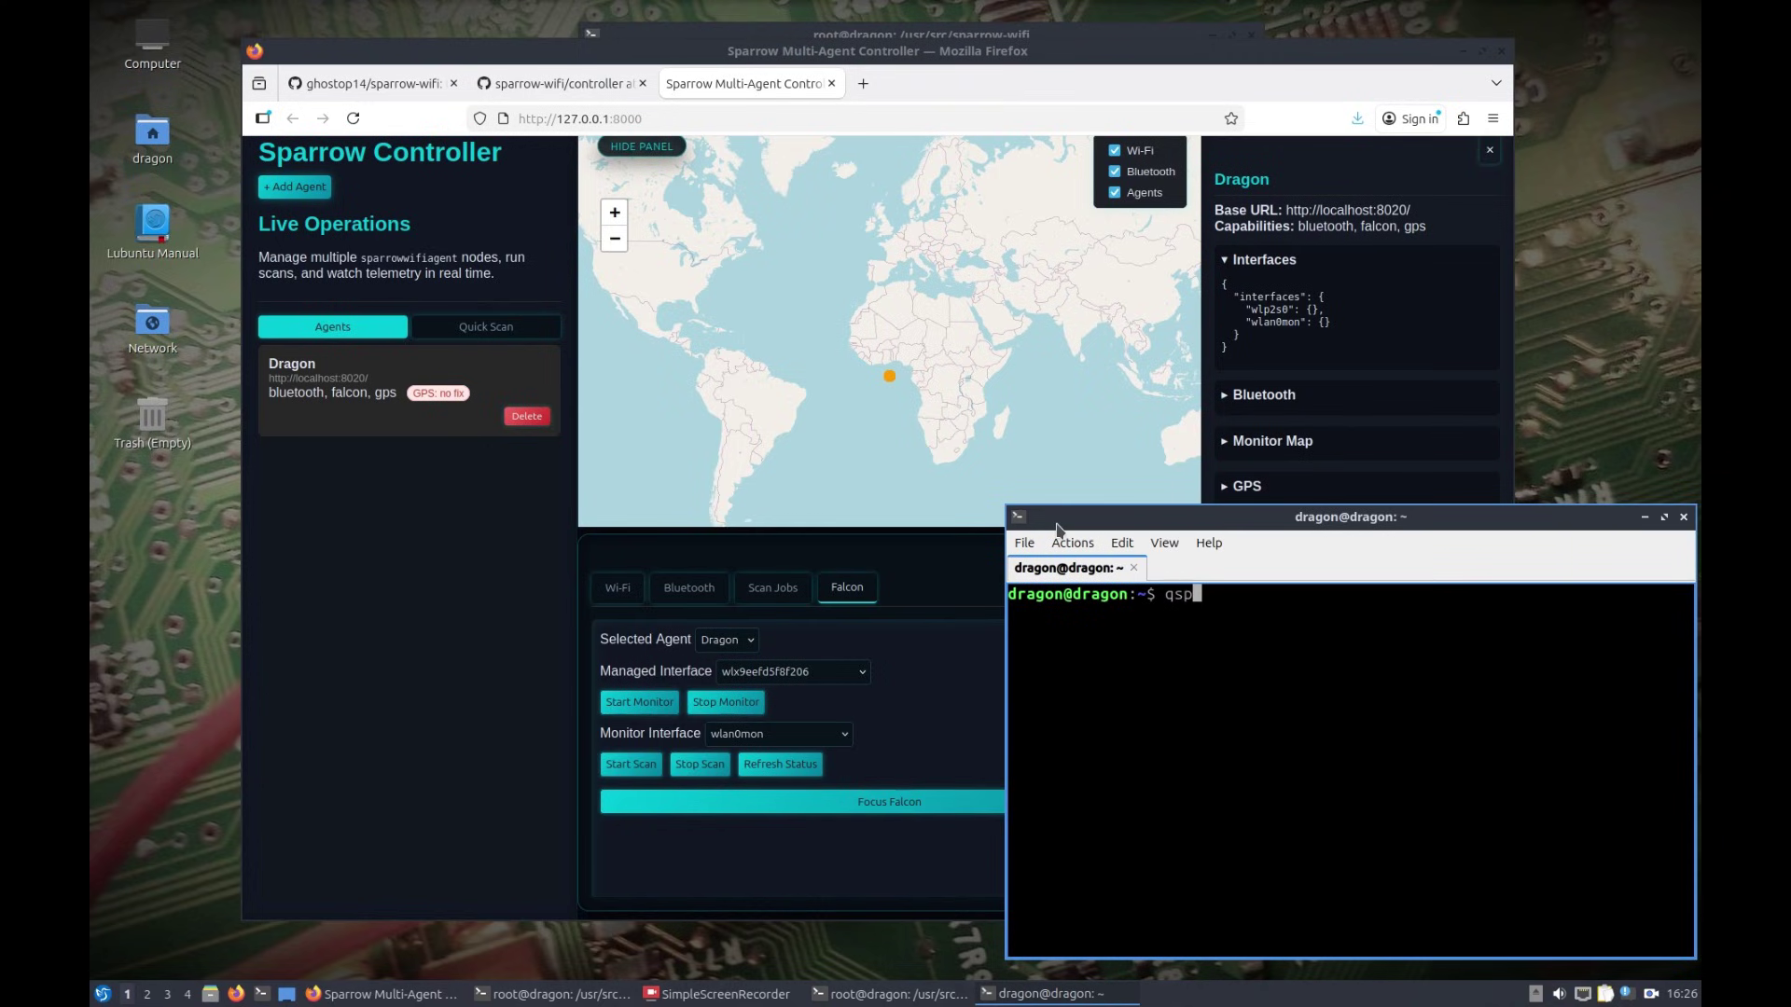
key("Tab")
key("Return")
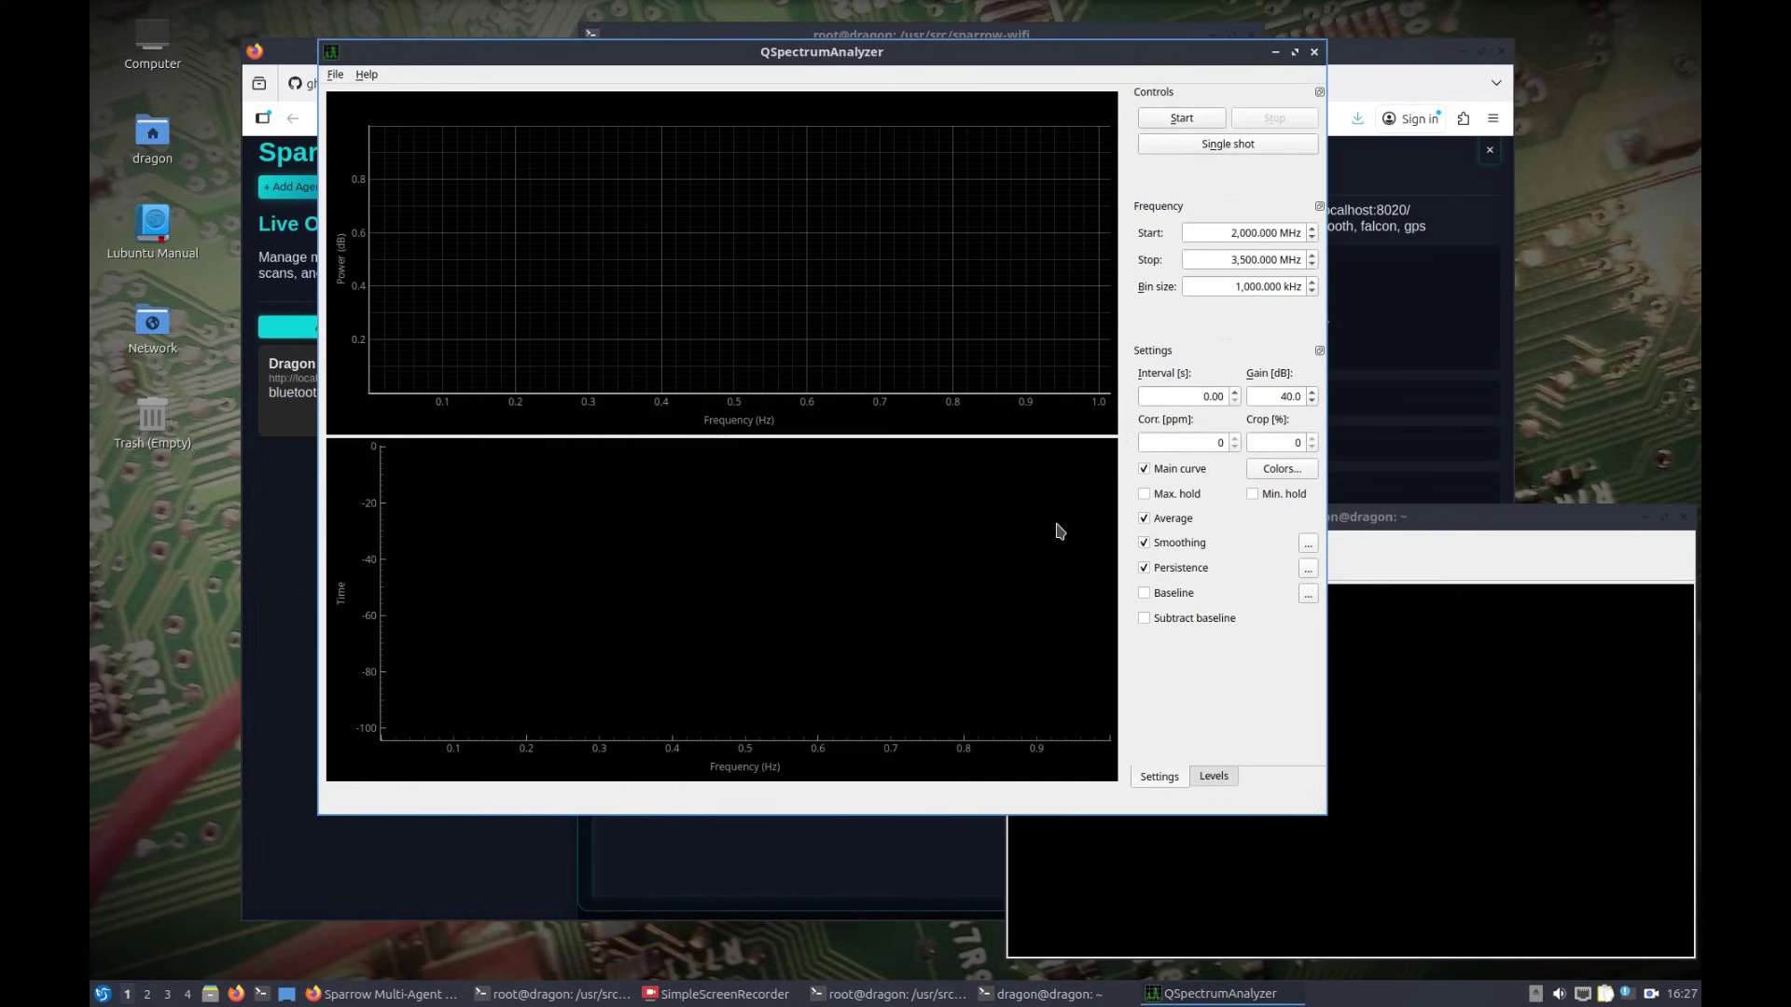
Step: Minimize the Firefox browser and bring the QSpectrumAnalyzer window to the front
left_click(293, 53)
left_click(1463, 53)
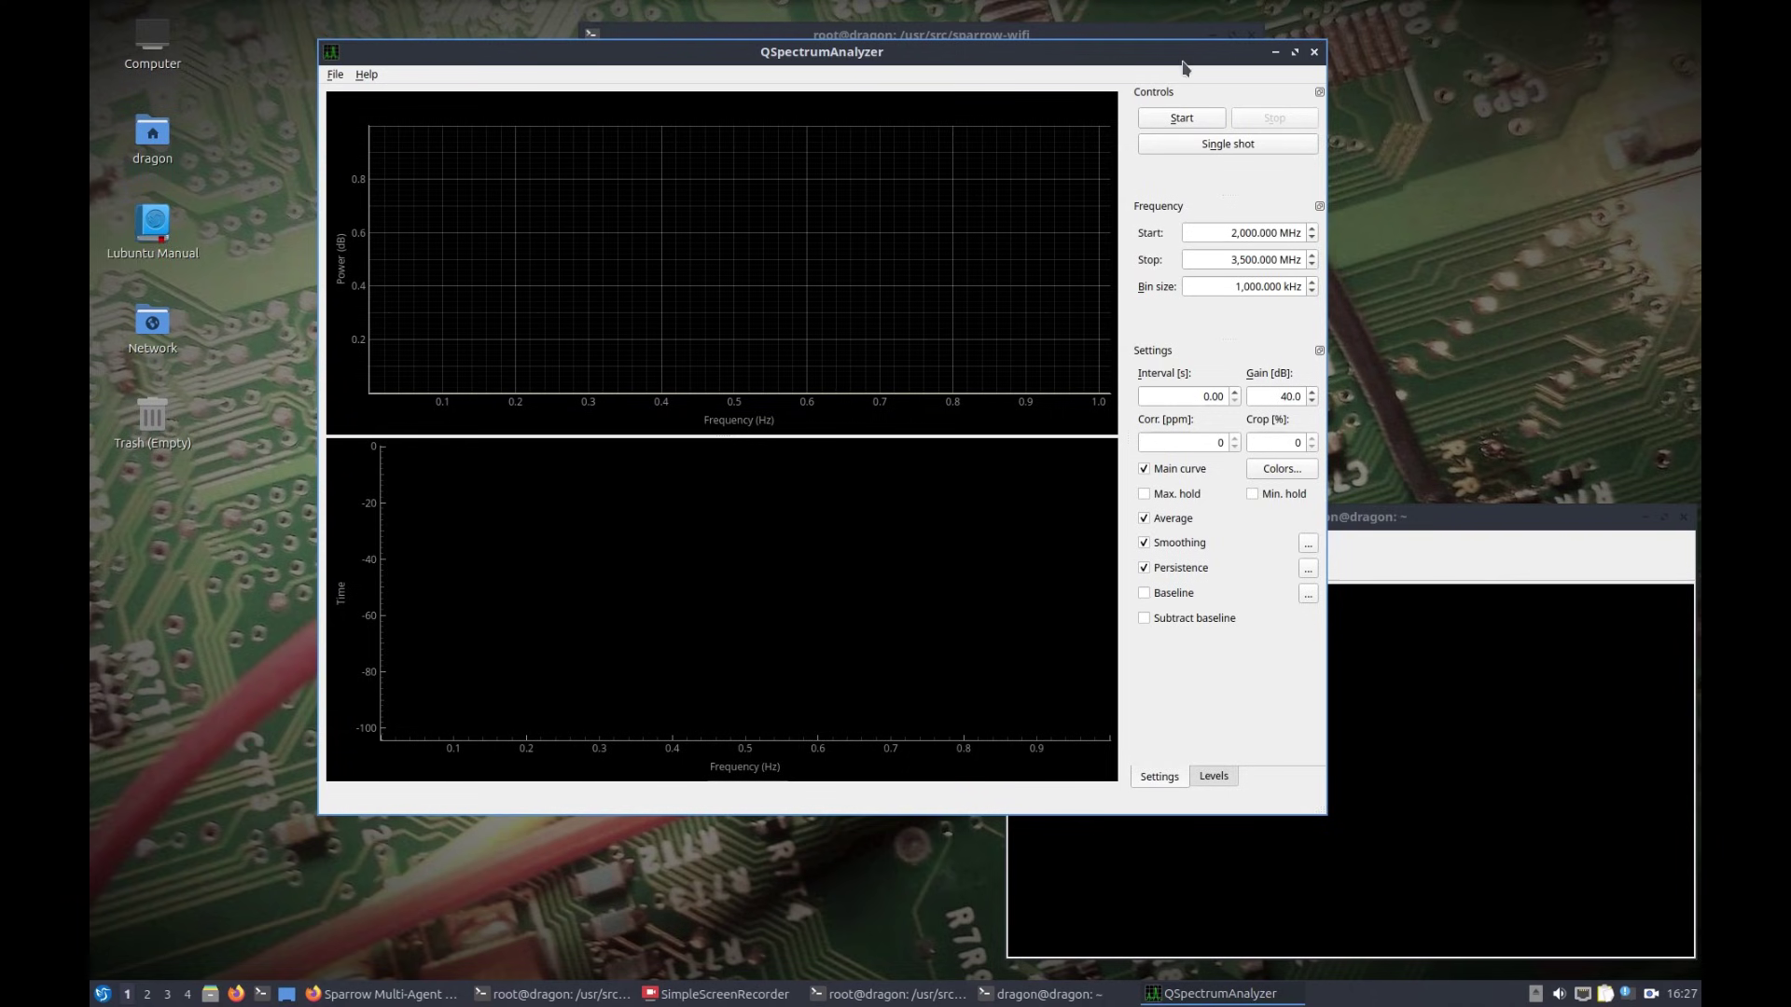
left_click_drag(1186, 53, 1149, 63)
left_click(1212, 37)
left_click(1169, 102)
Step: In File > Settings, set the backend to soapy_power
left_click(325, 84)
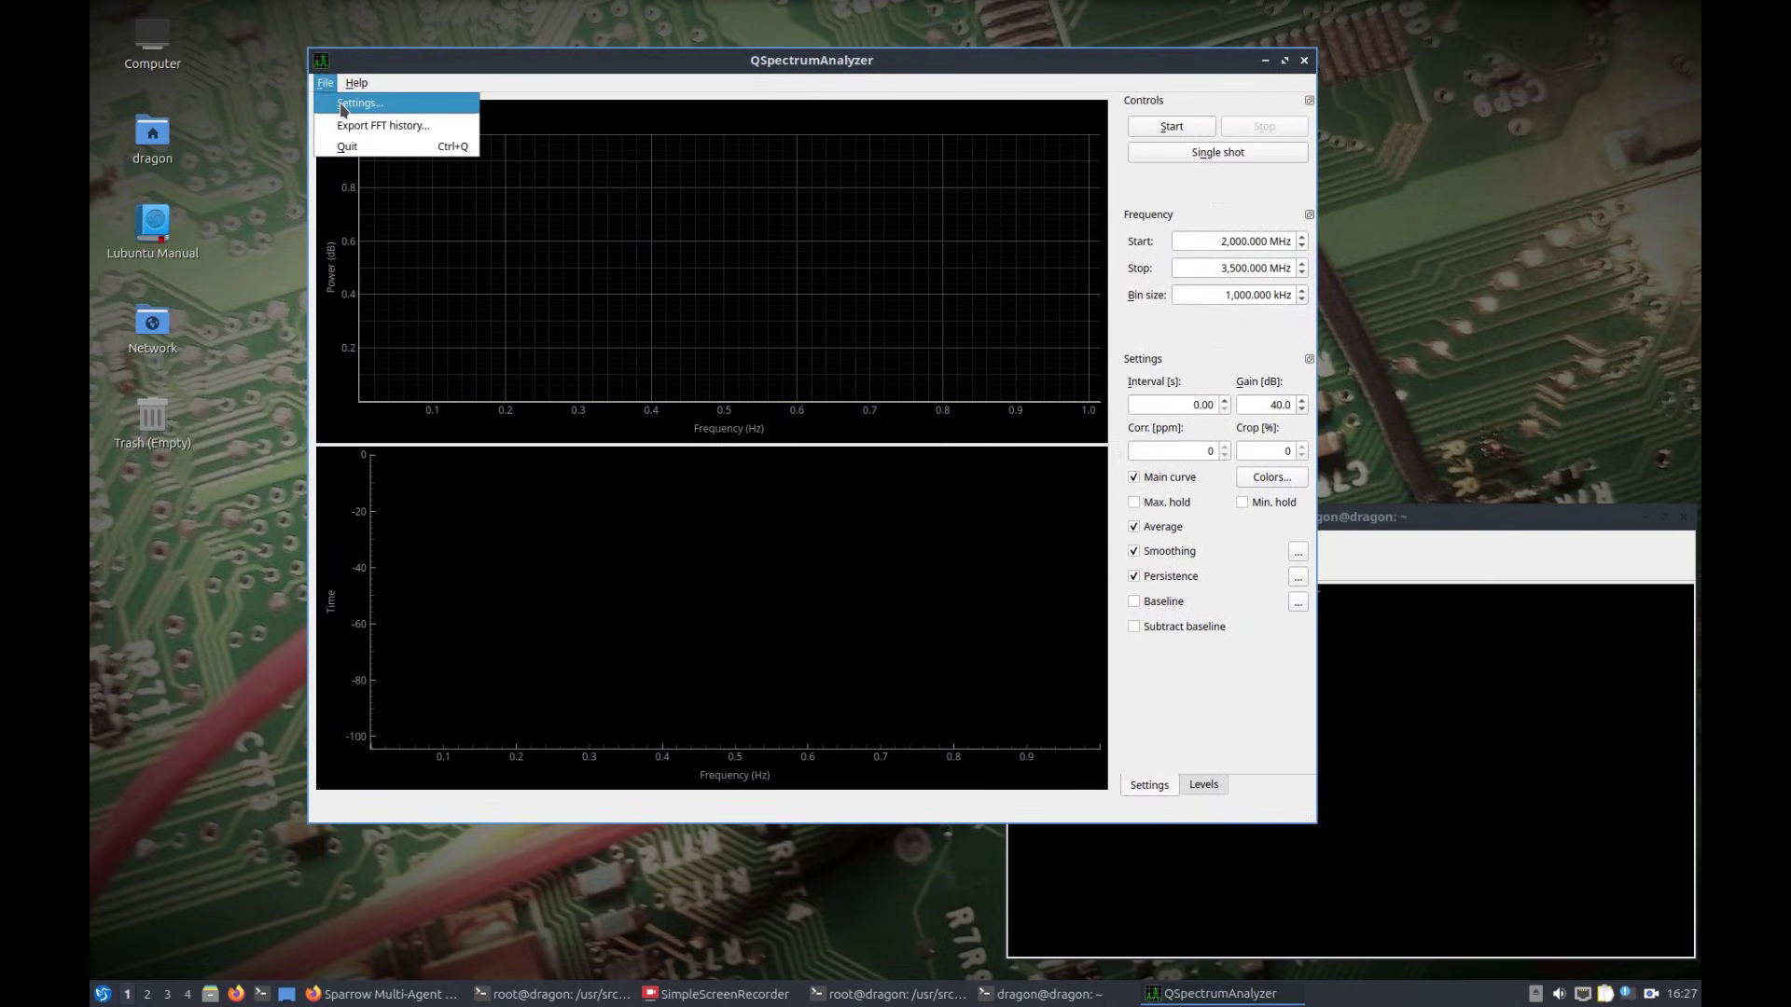
left_click(345, 104)
left_click(795, 279)
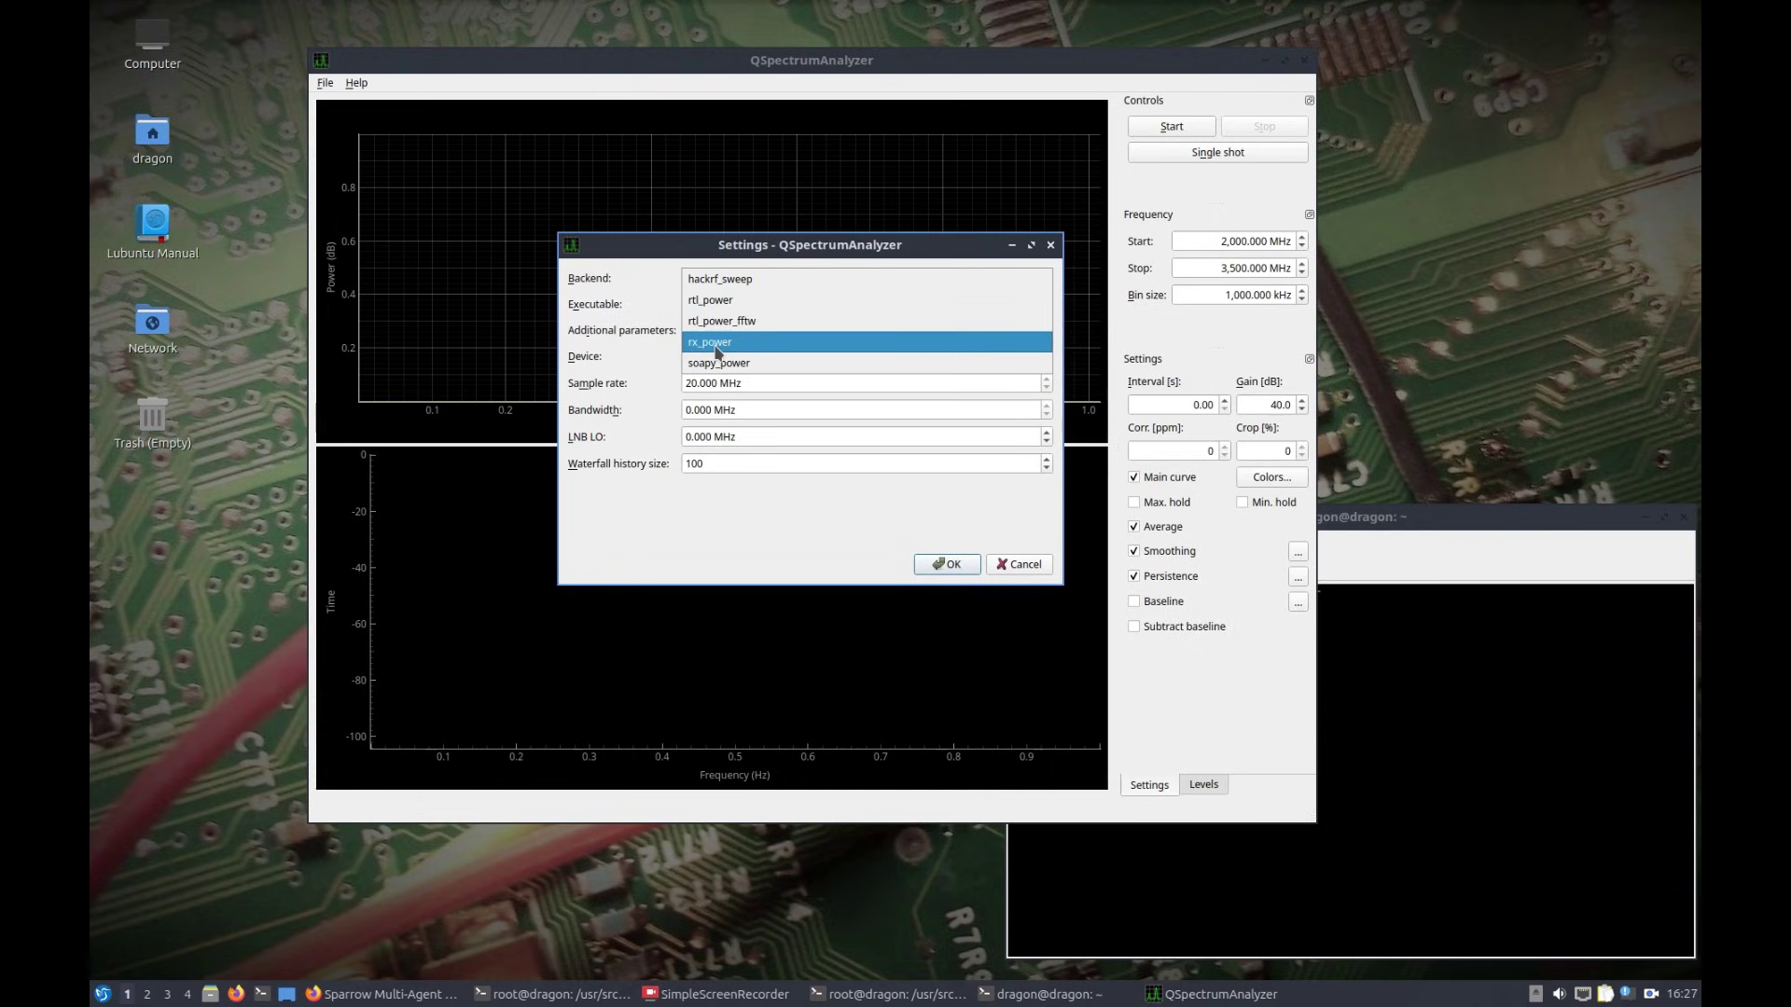
left_click(748, 280)
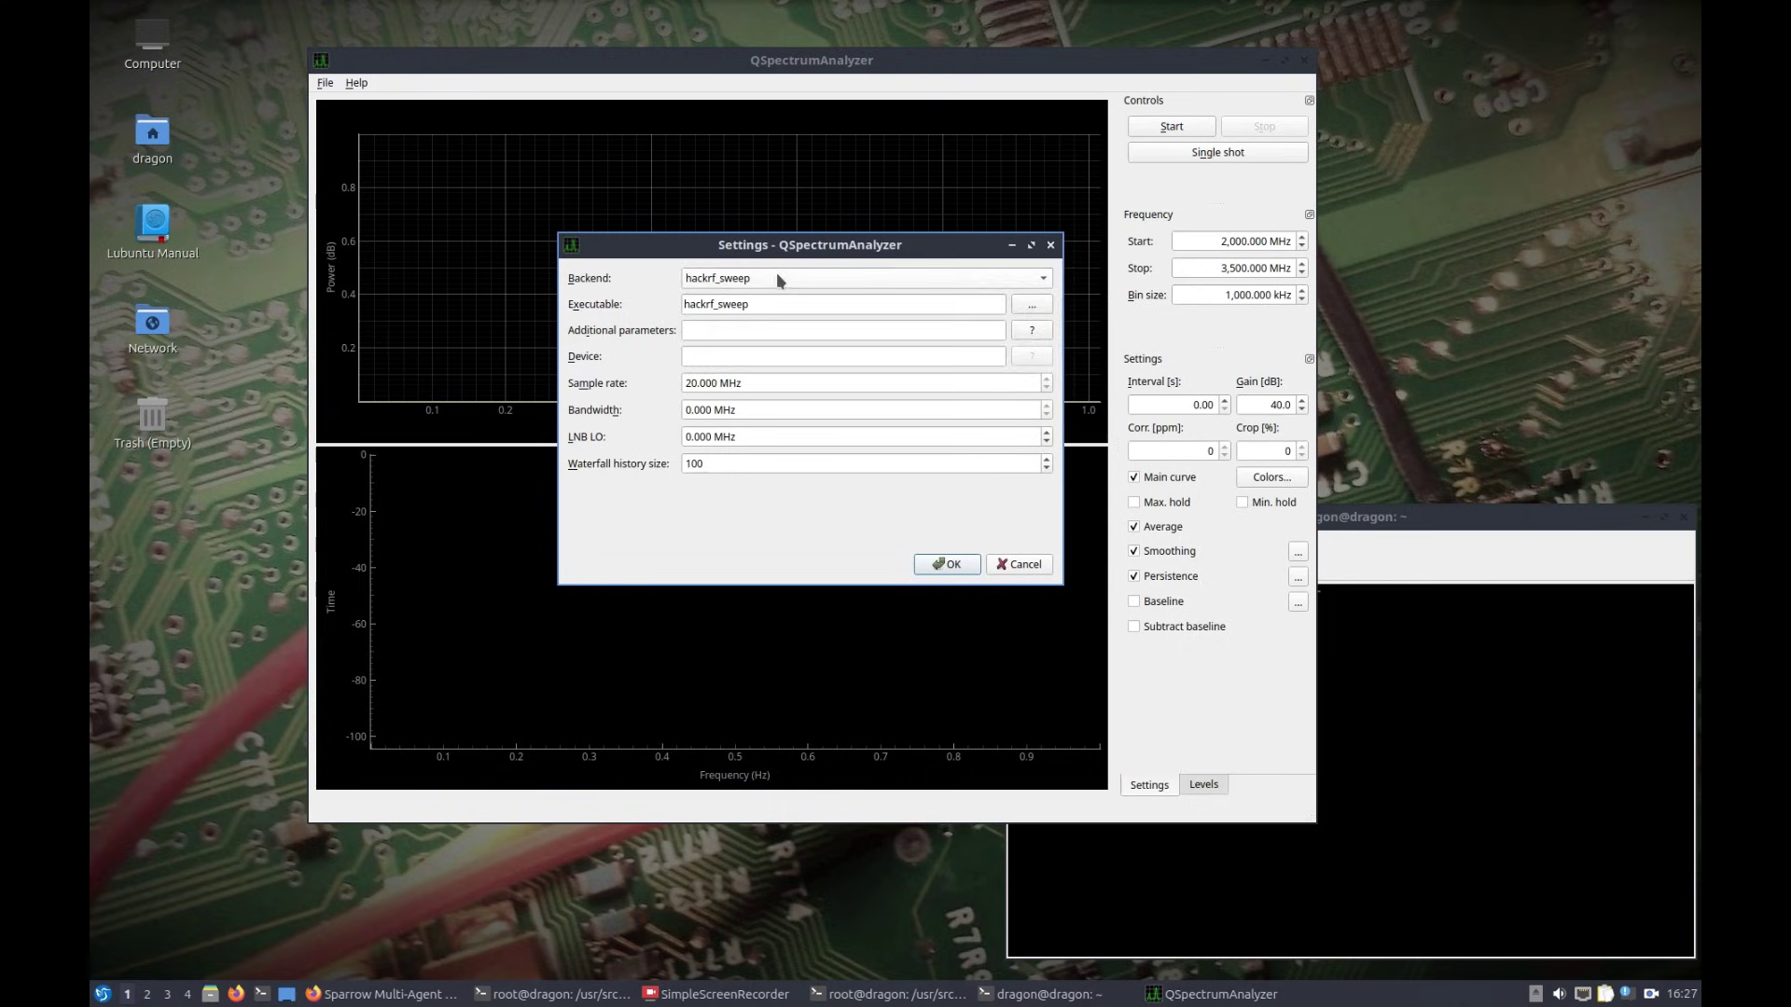
left_click(779, 280)
left_click(748, 360)
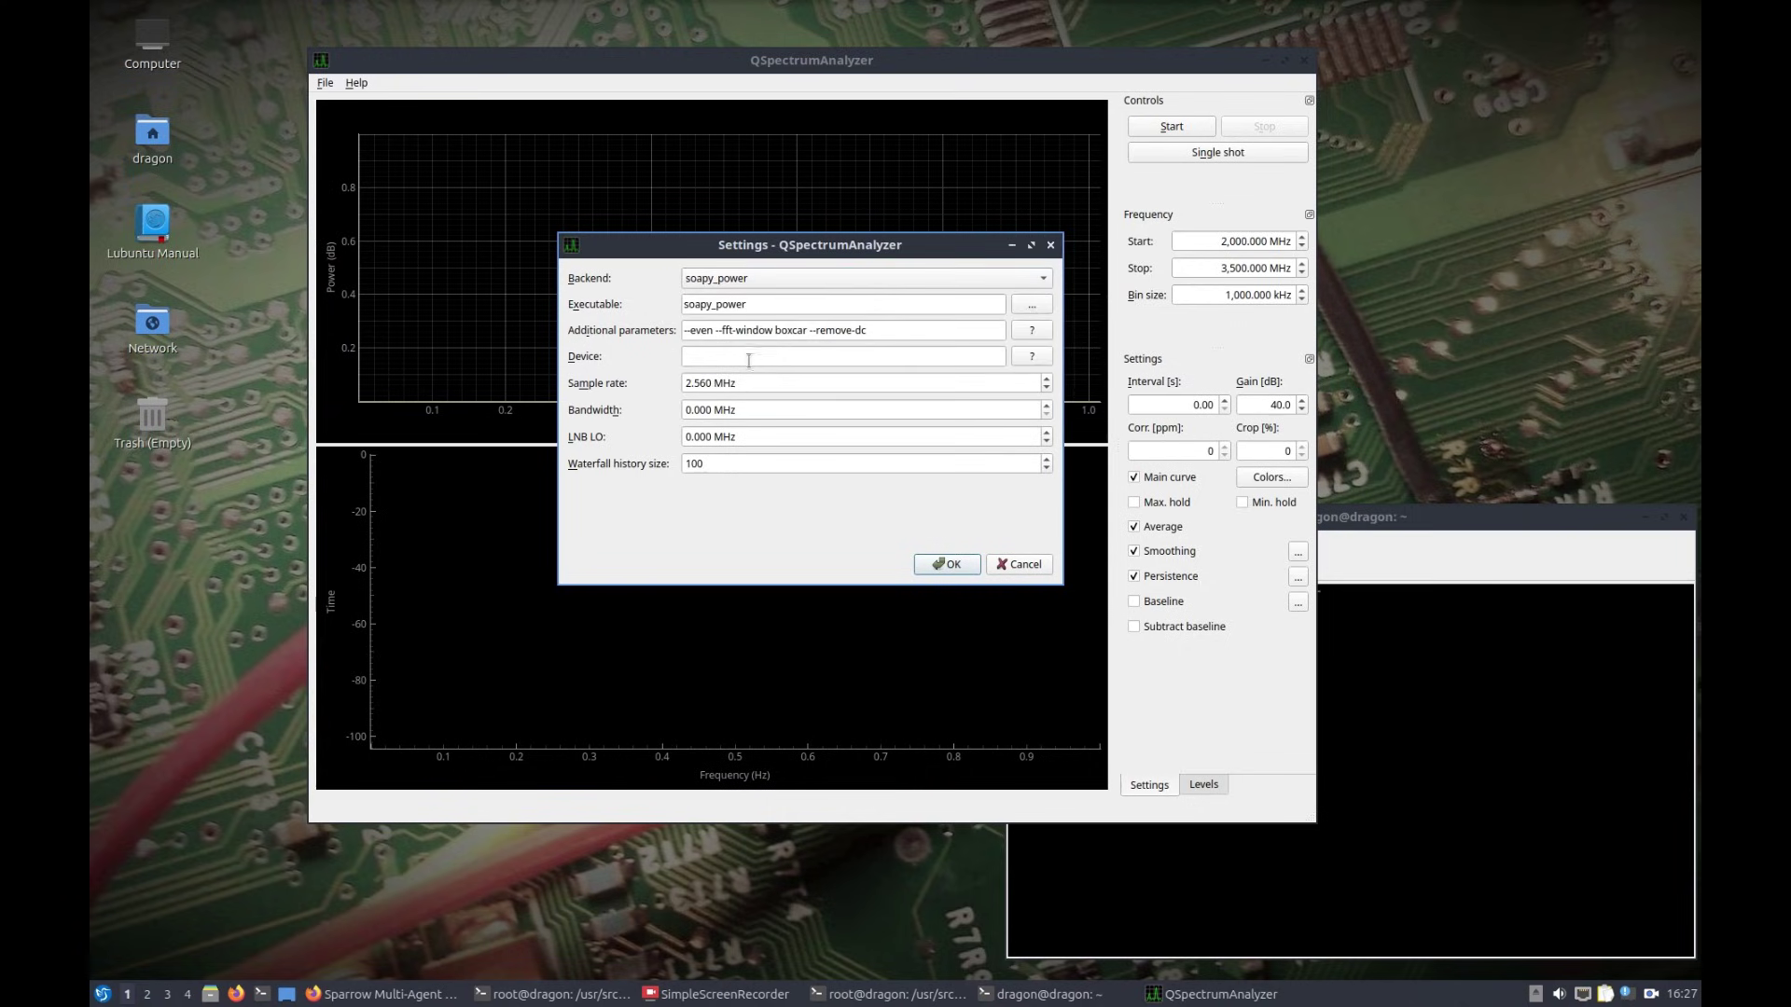
Step: Confirm the soapy_power settings, start the 87–108 MHz sweep, and check the backend log in the terminal
left_click(945, 565)
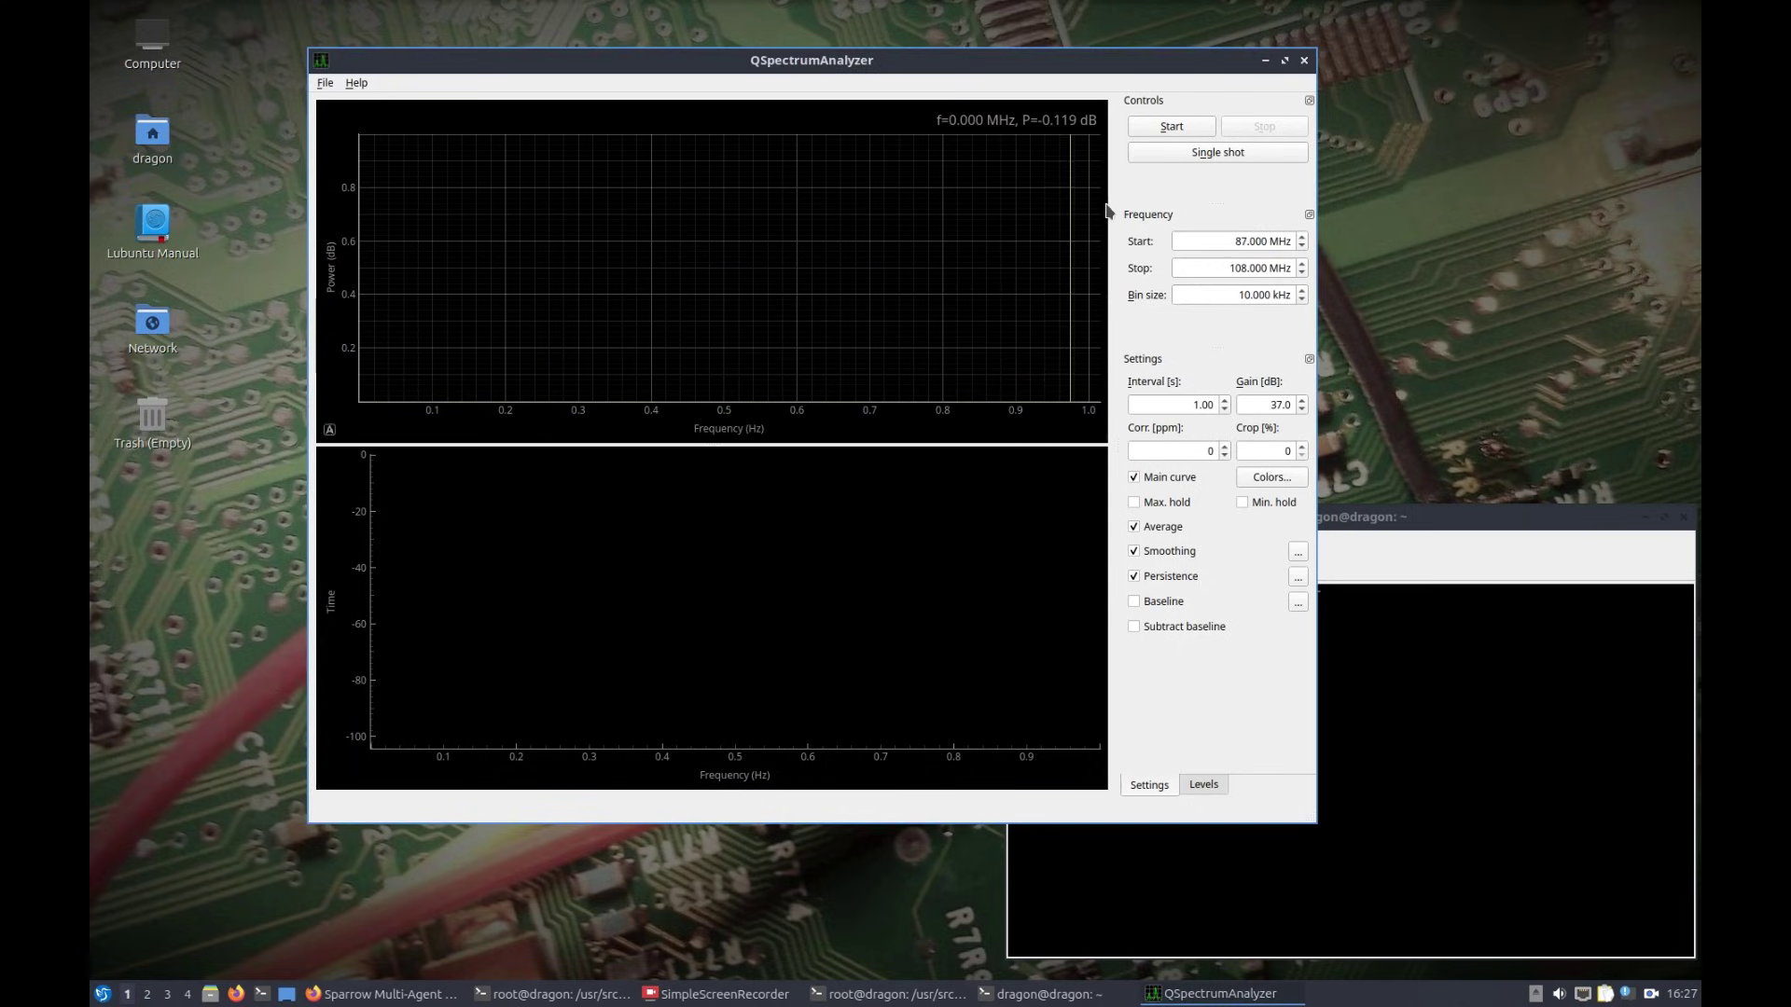
left_click(1168, 128)
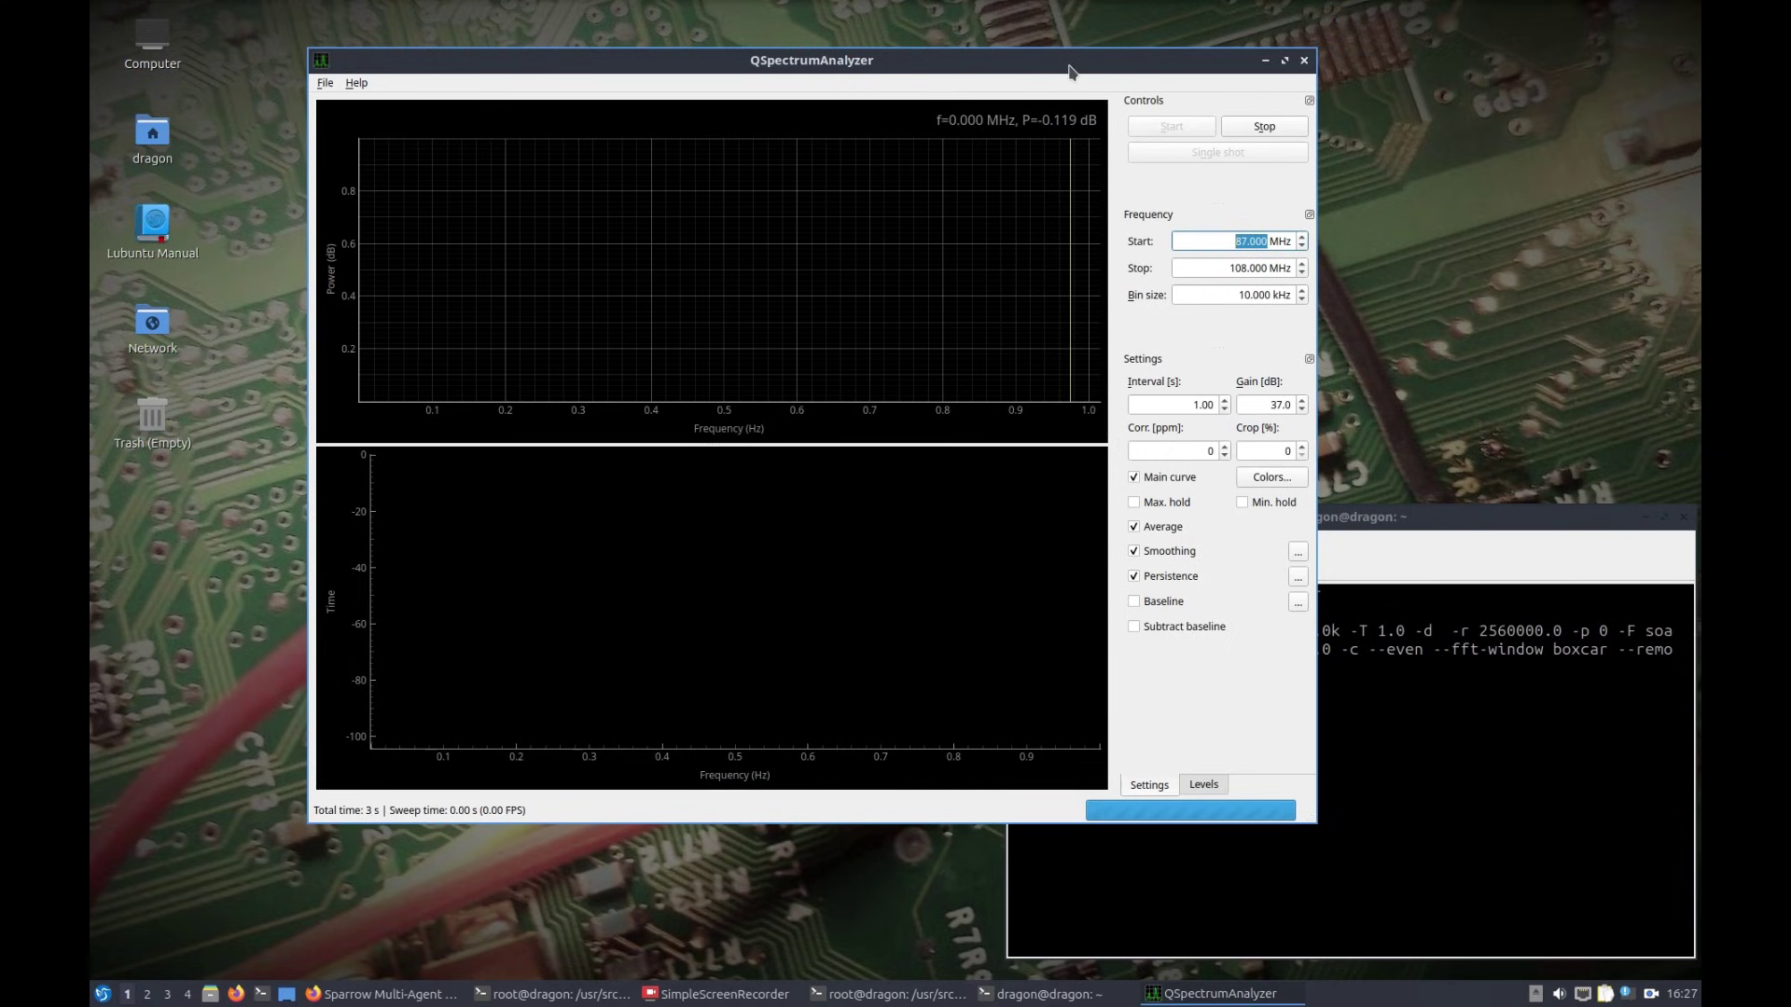
left_click_drag(1072, 61, 963, 52)
left_click(1325, 536)
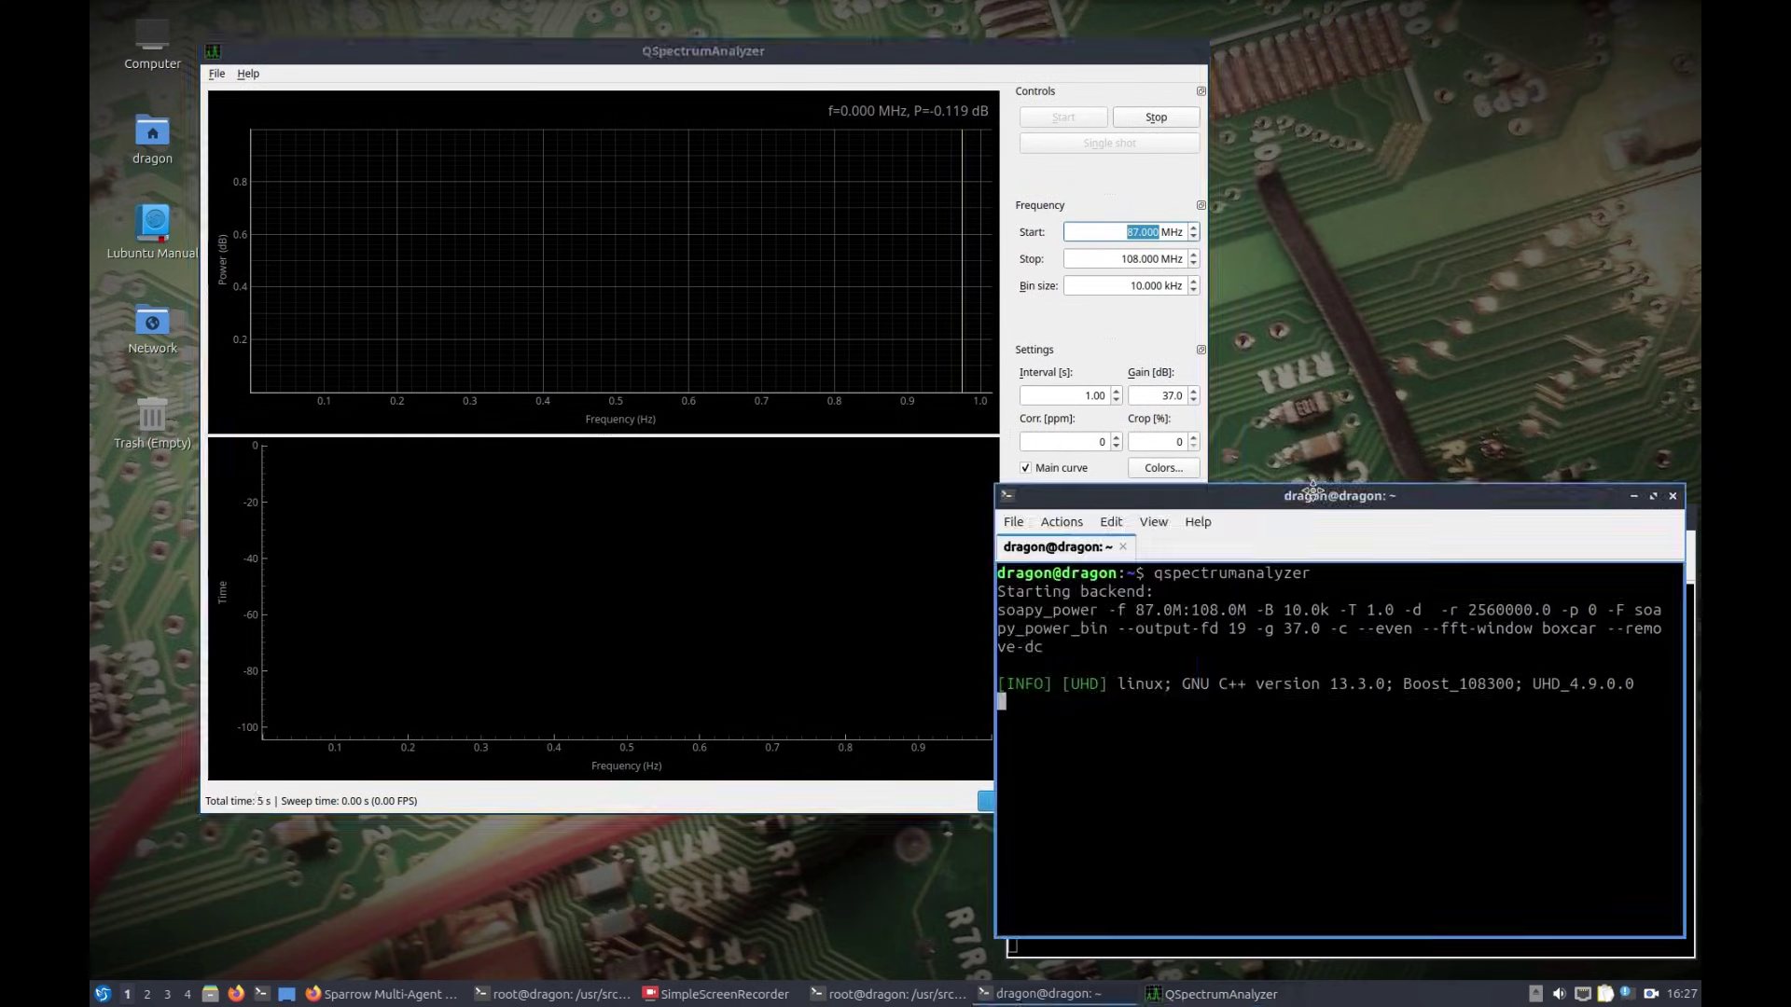
left_click_drag(1324, 536, 1322, 422)
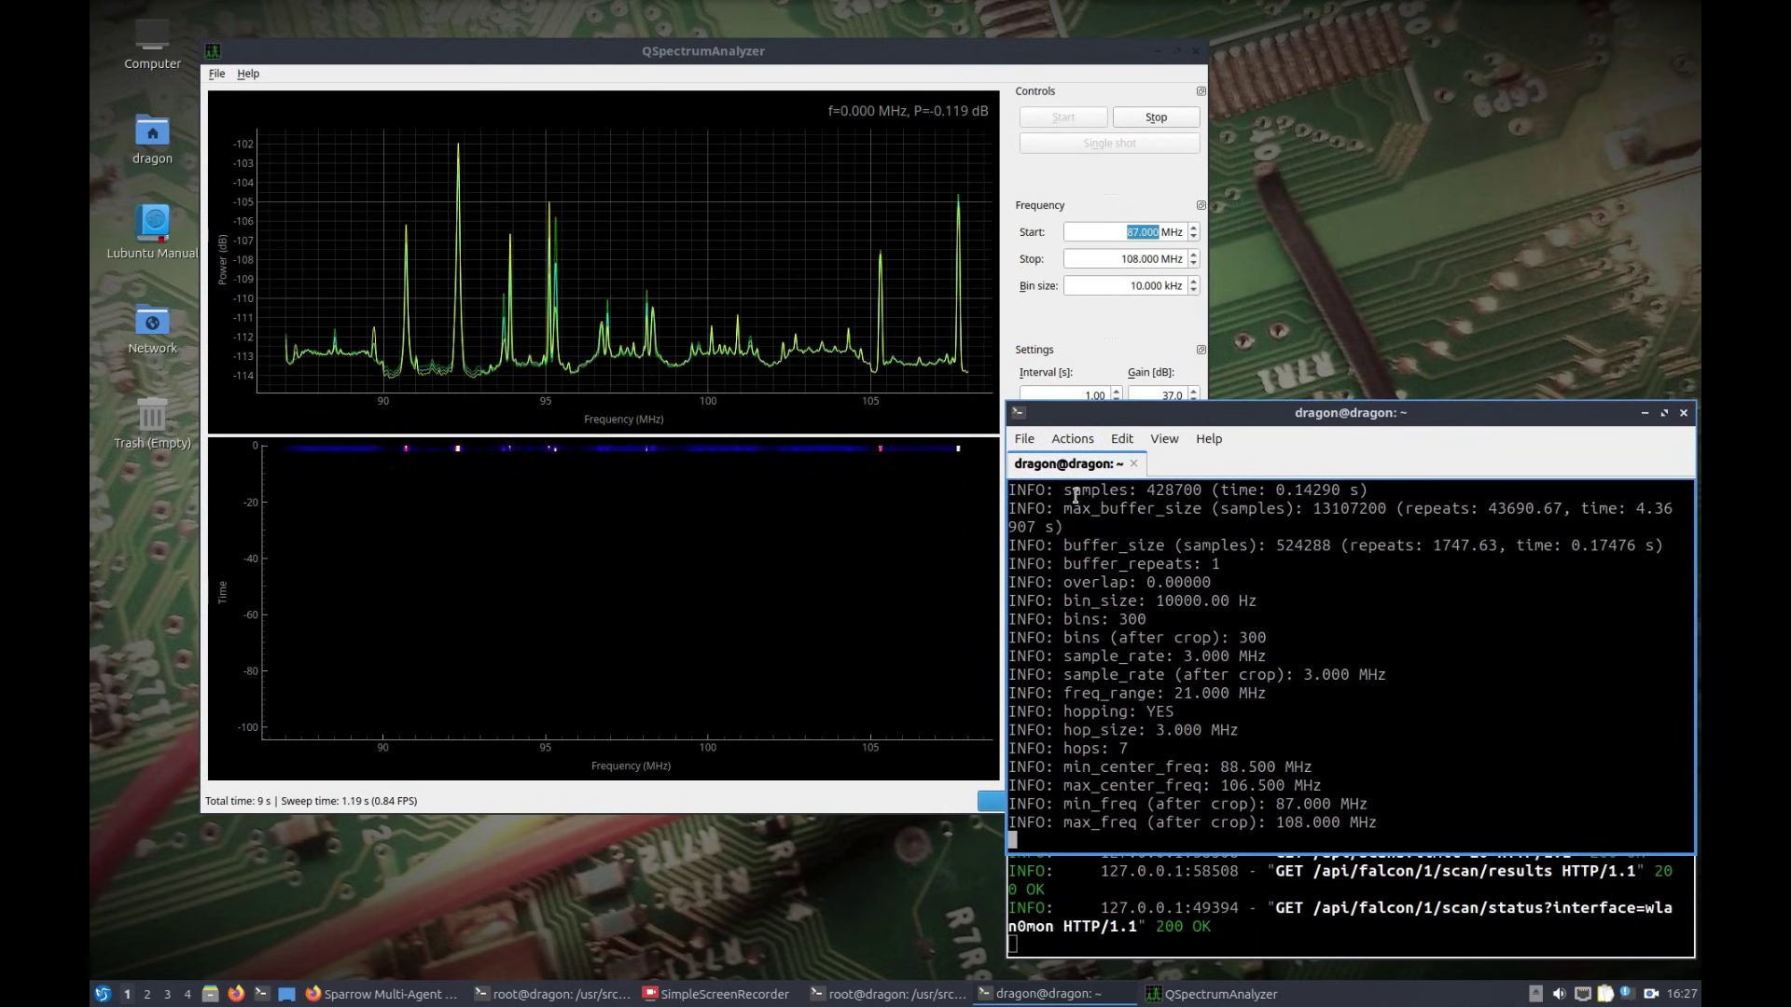
left_click(985, 63)
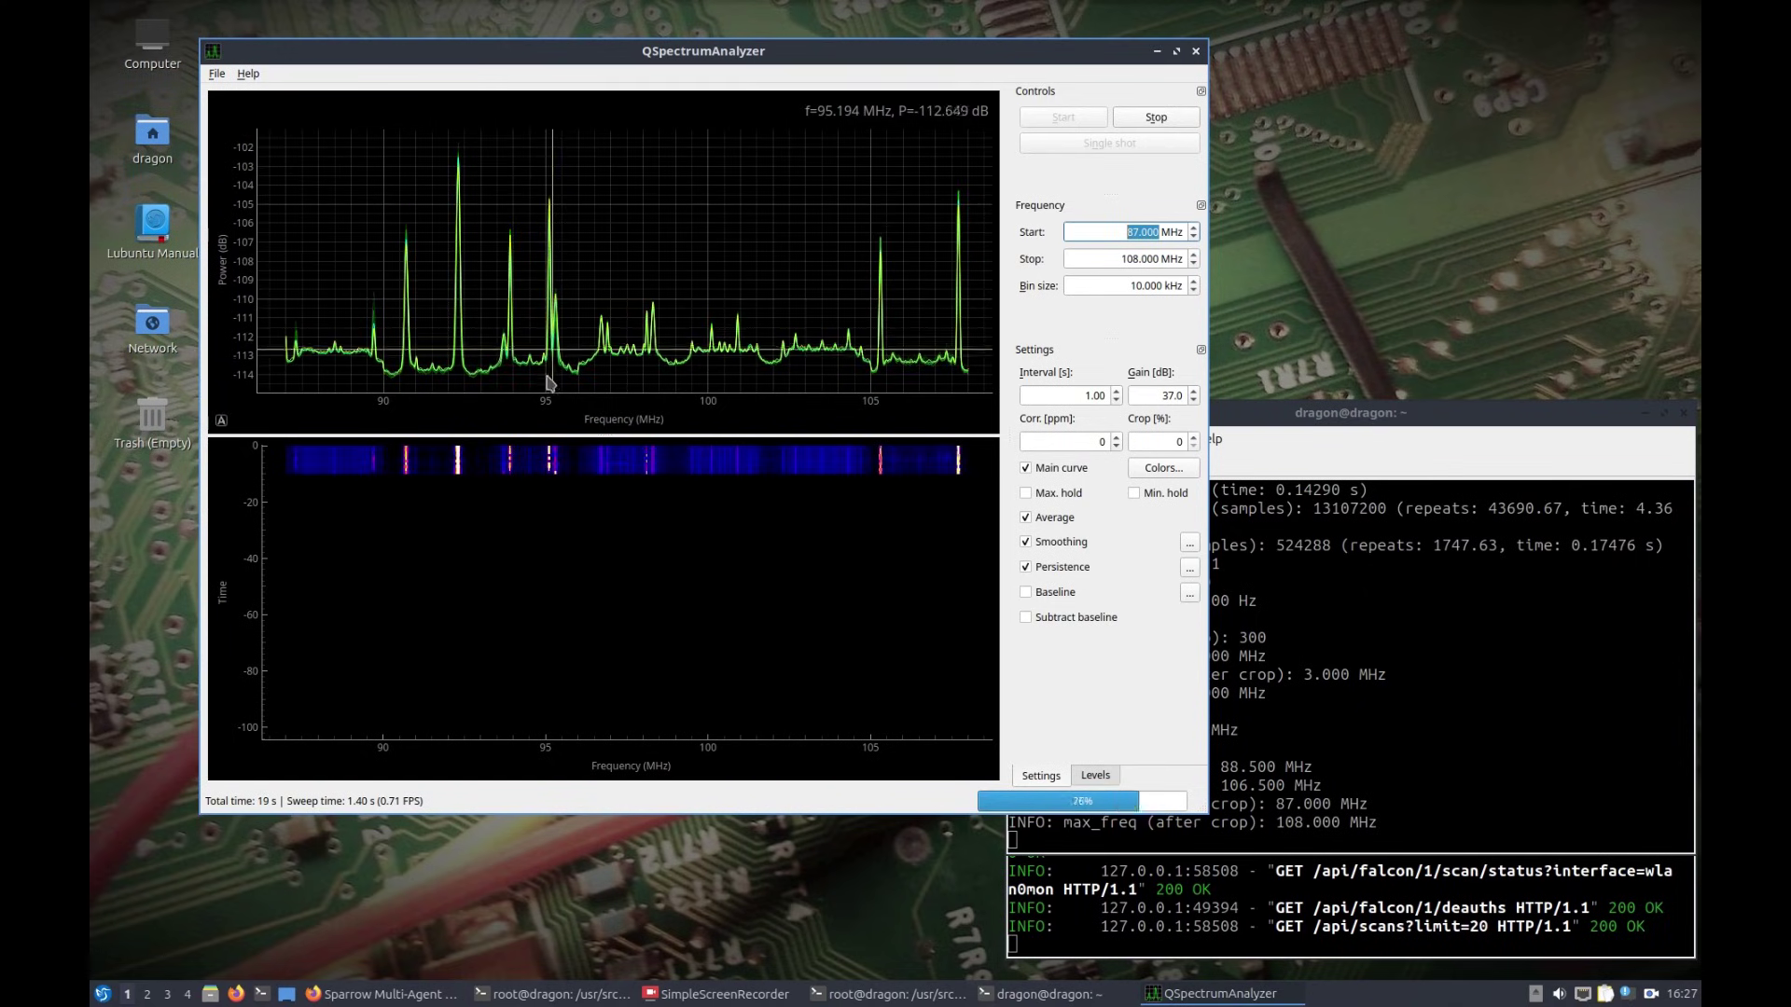
Step: Stop the FM sweep, change the backend to hackrf_sweep, and start the 0–6,000 MHz sweep
left_click(1154, 119)
left_click(216, 74)
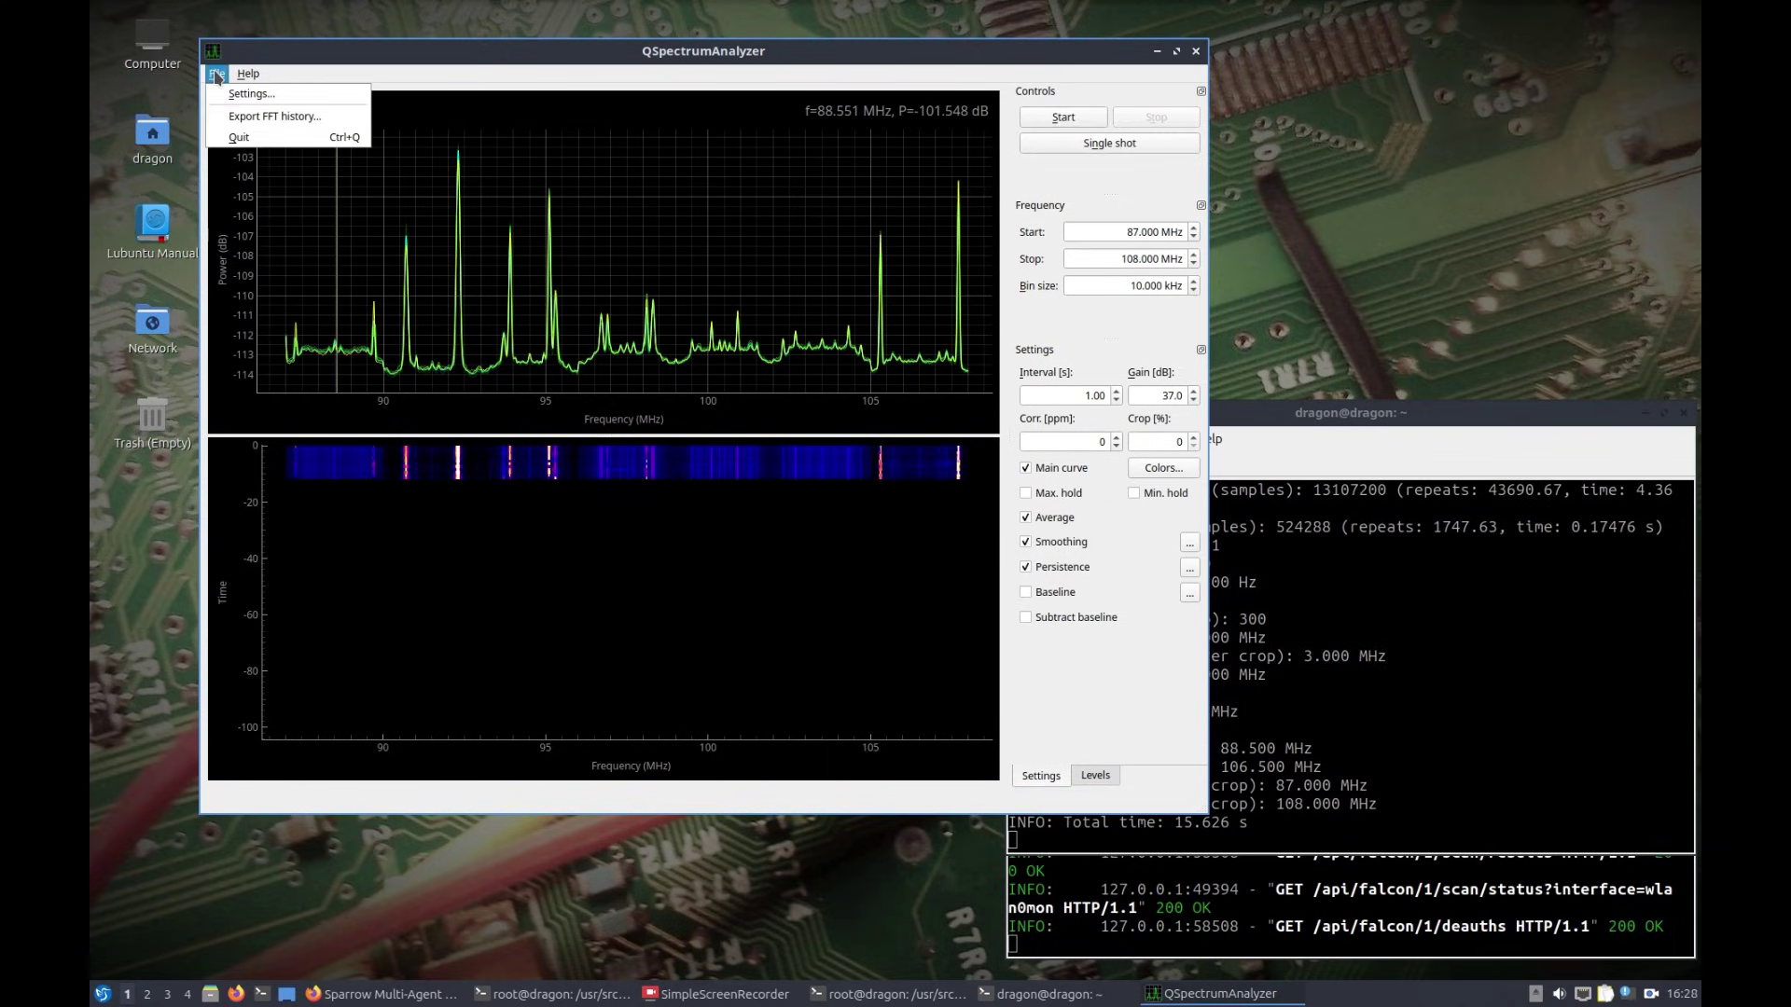
left_click(239, 93)
left_click(640, 271)
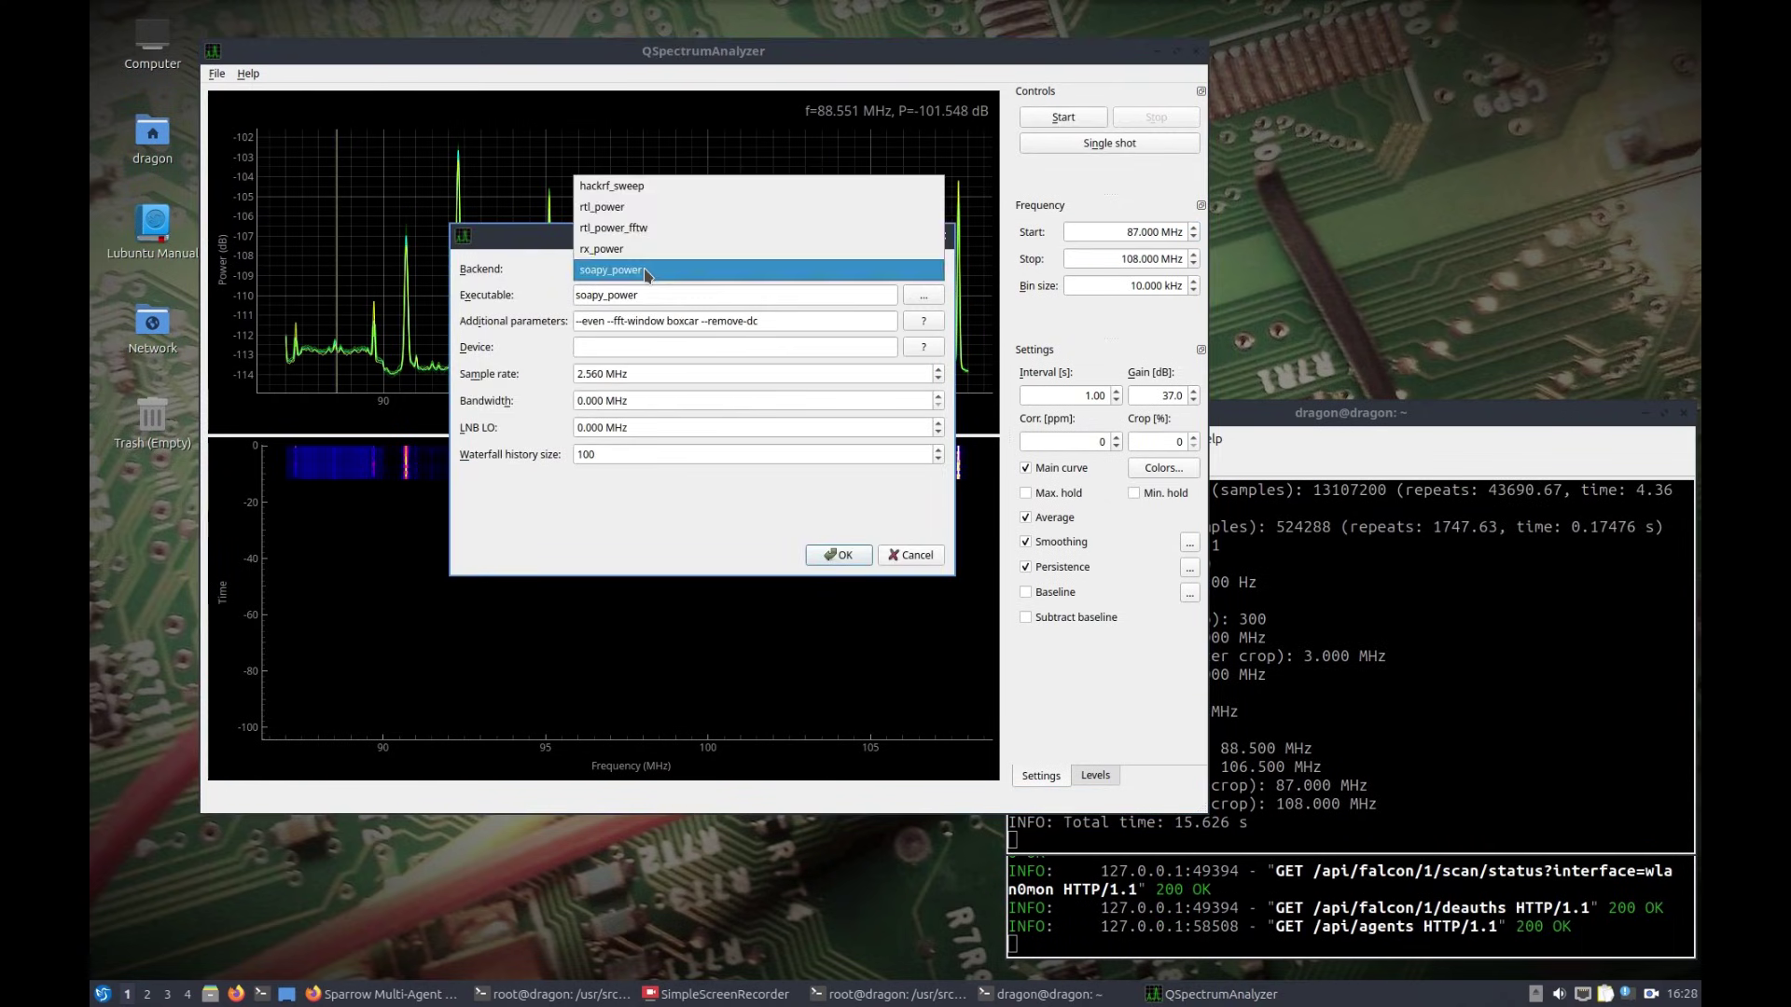
left_click(625, 187)
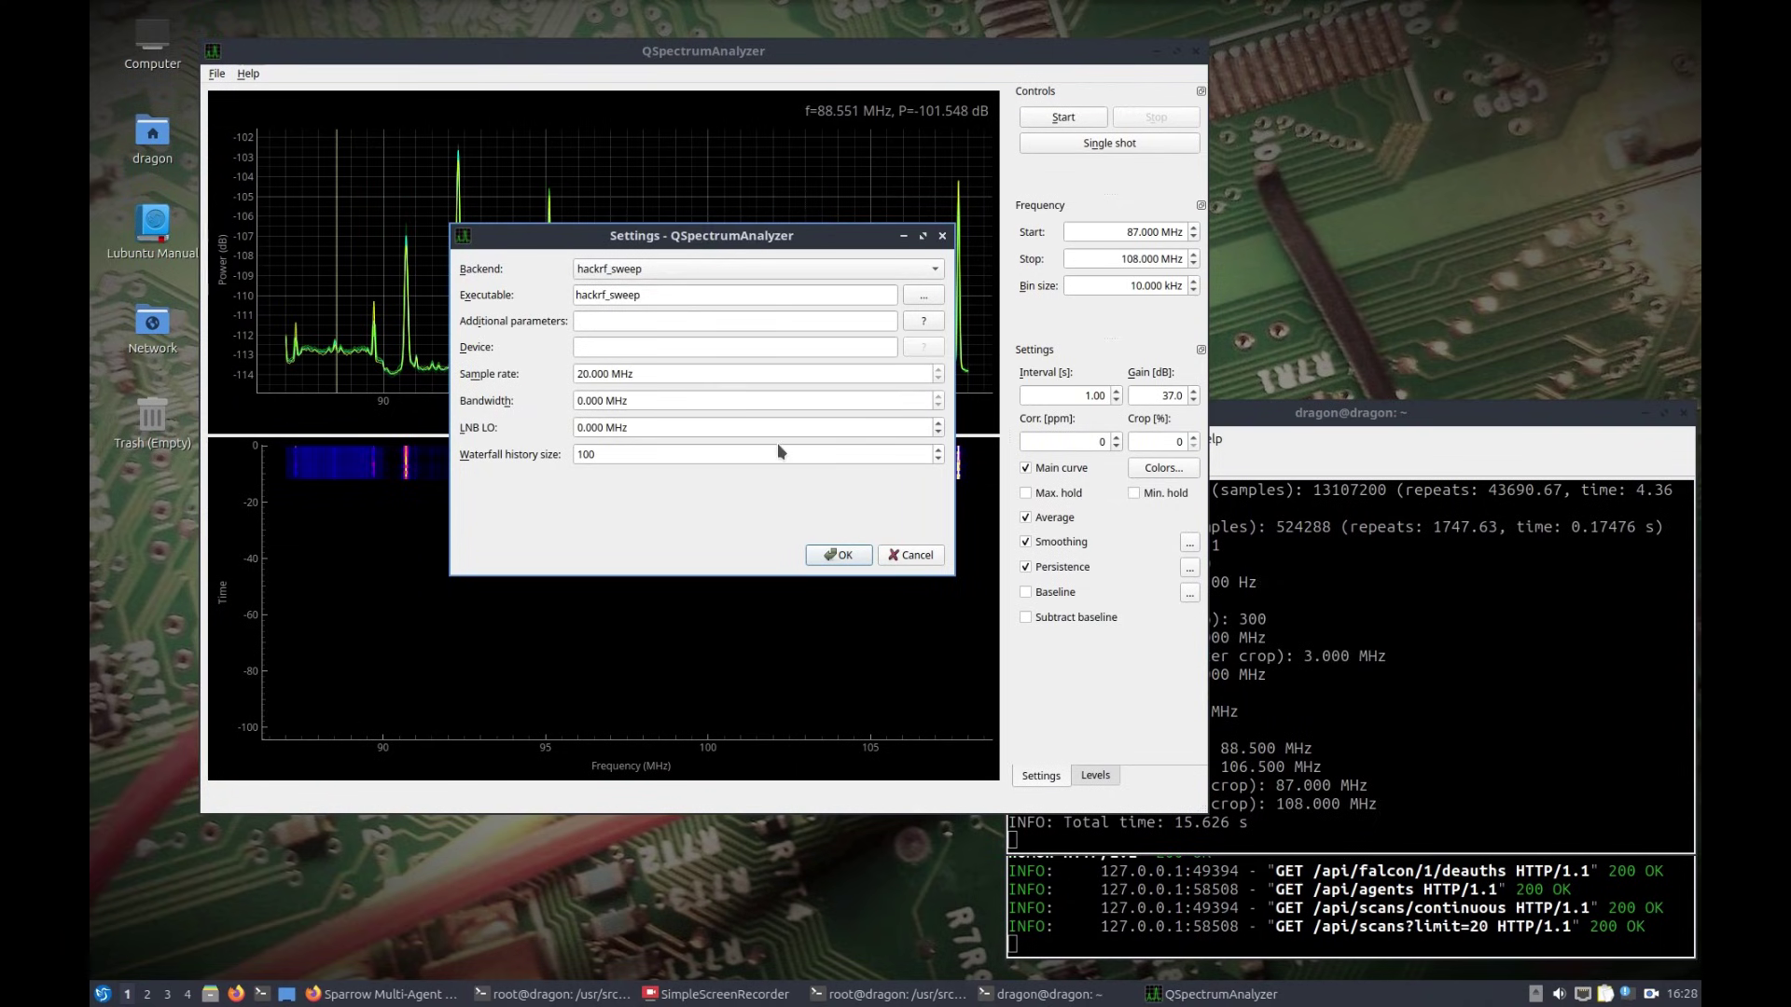
left_click(842, 556)
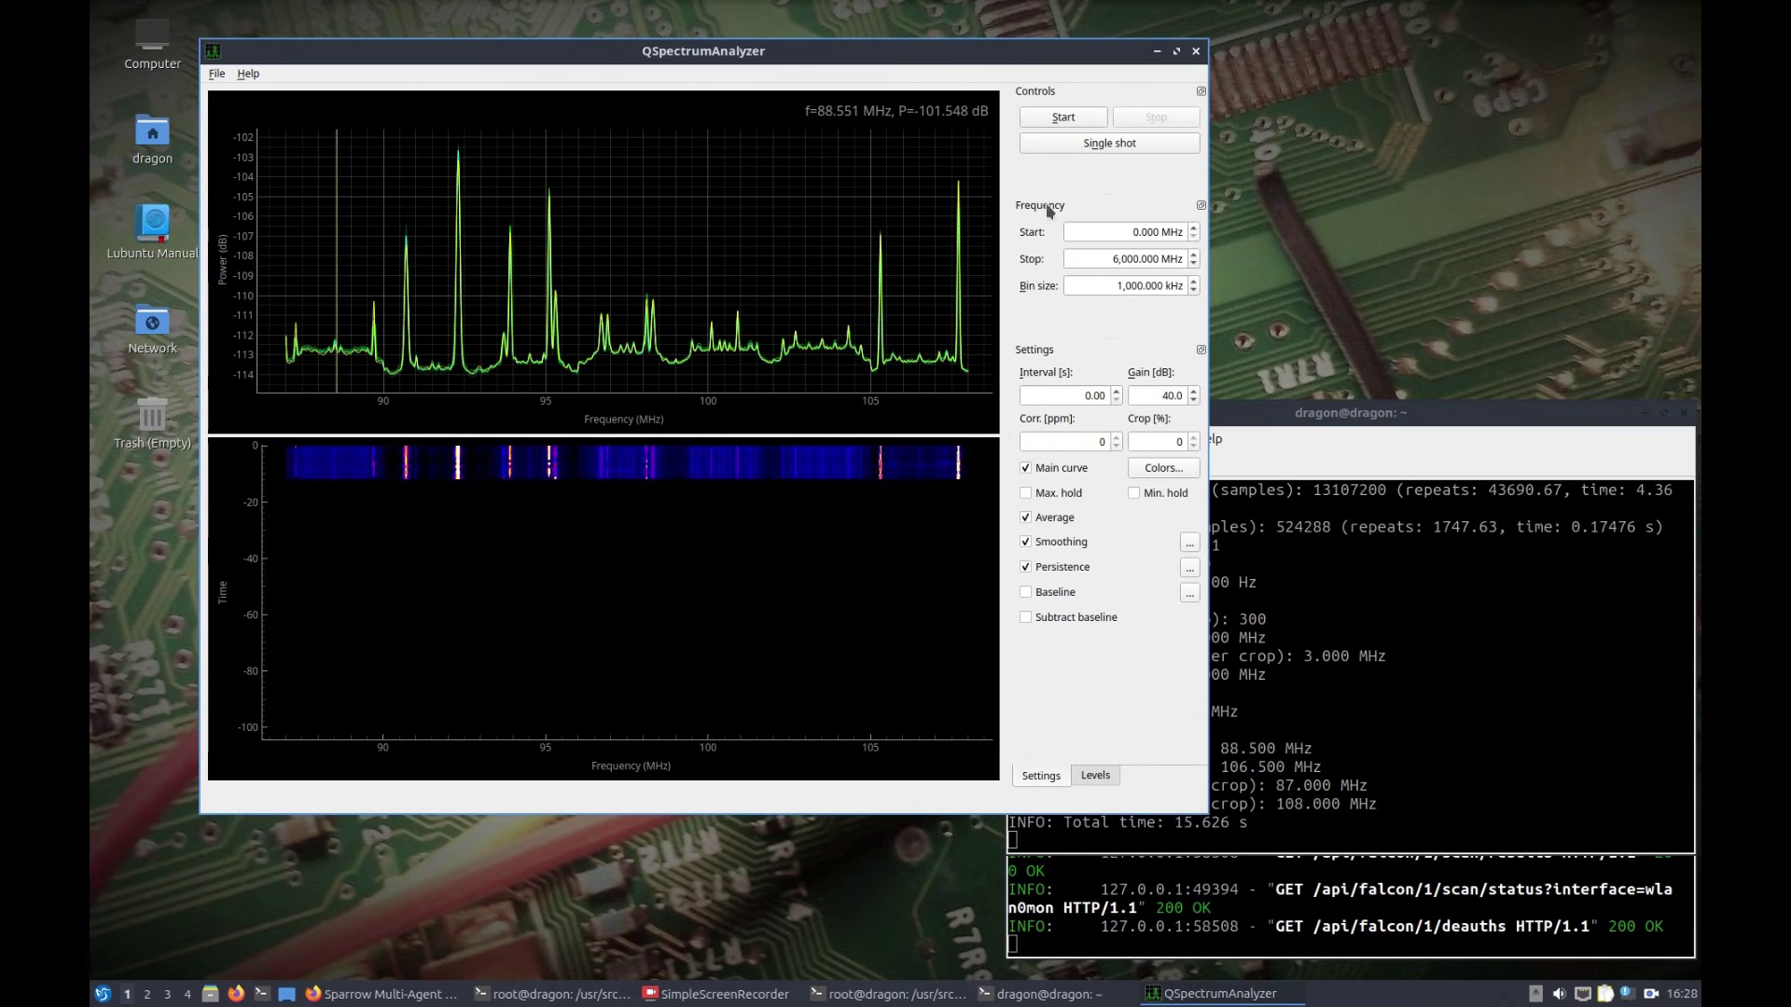
left_click(1057, 118)
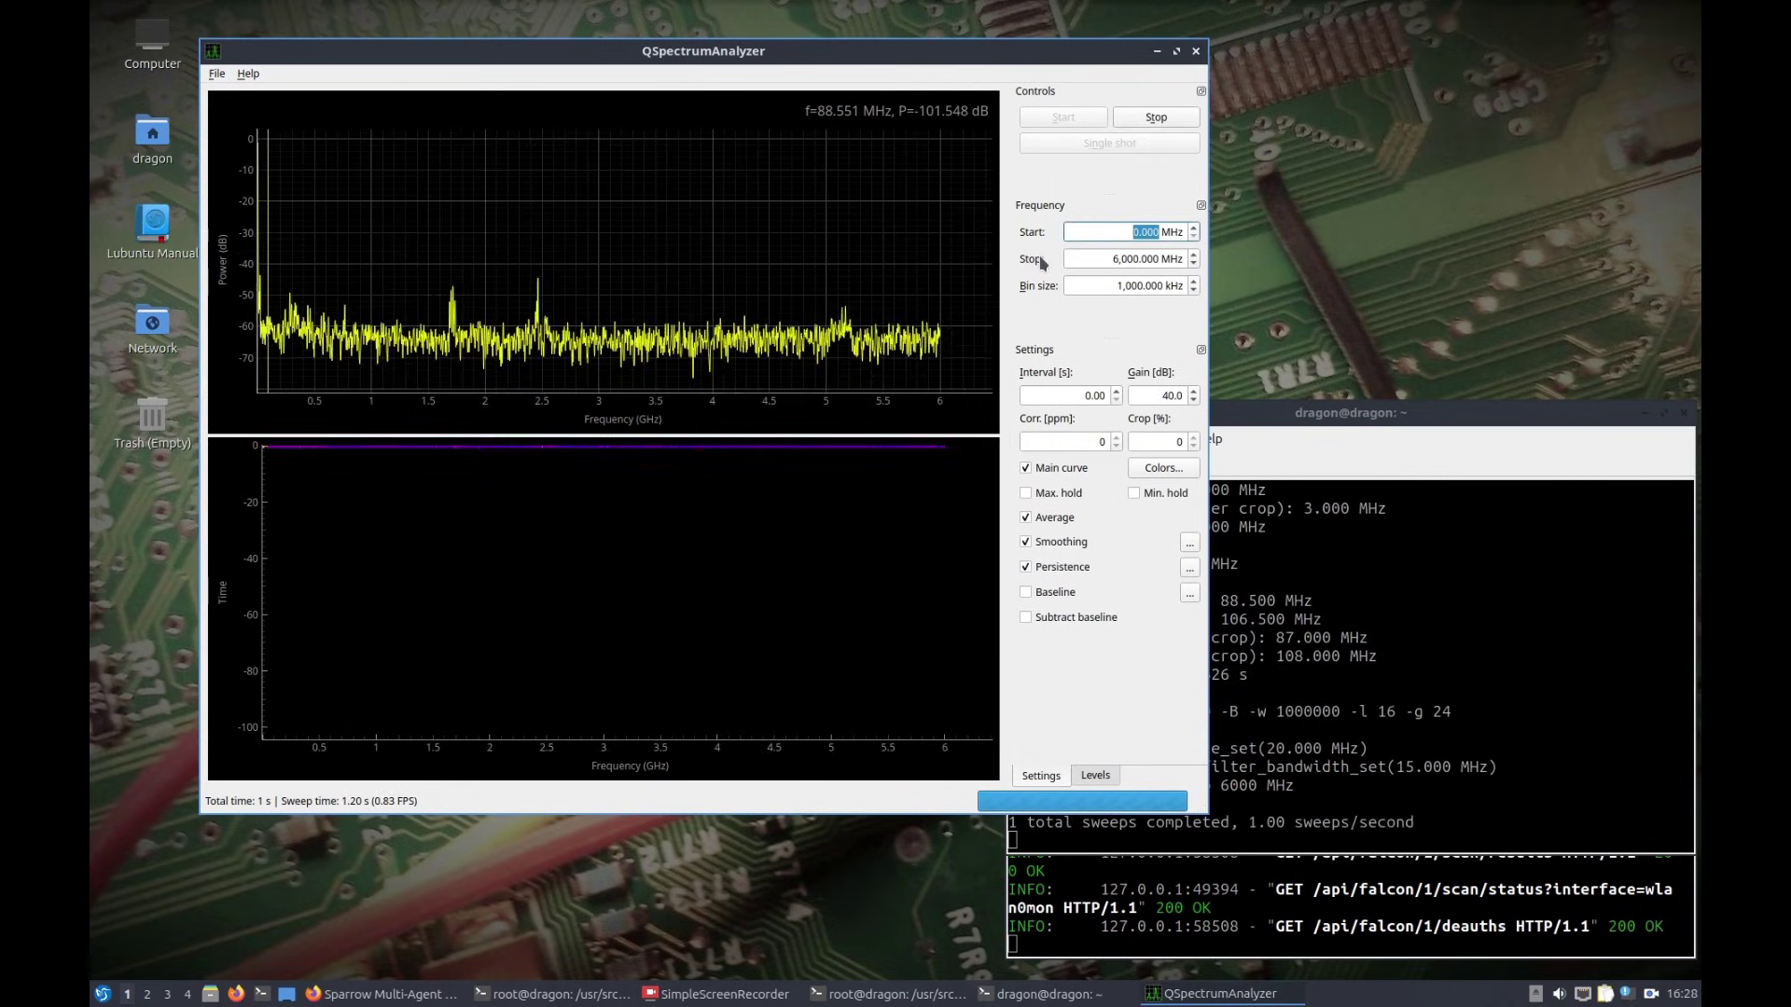